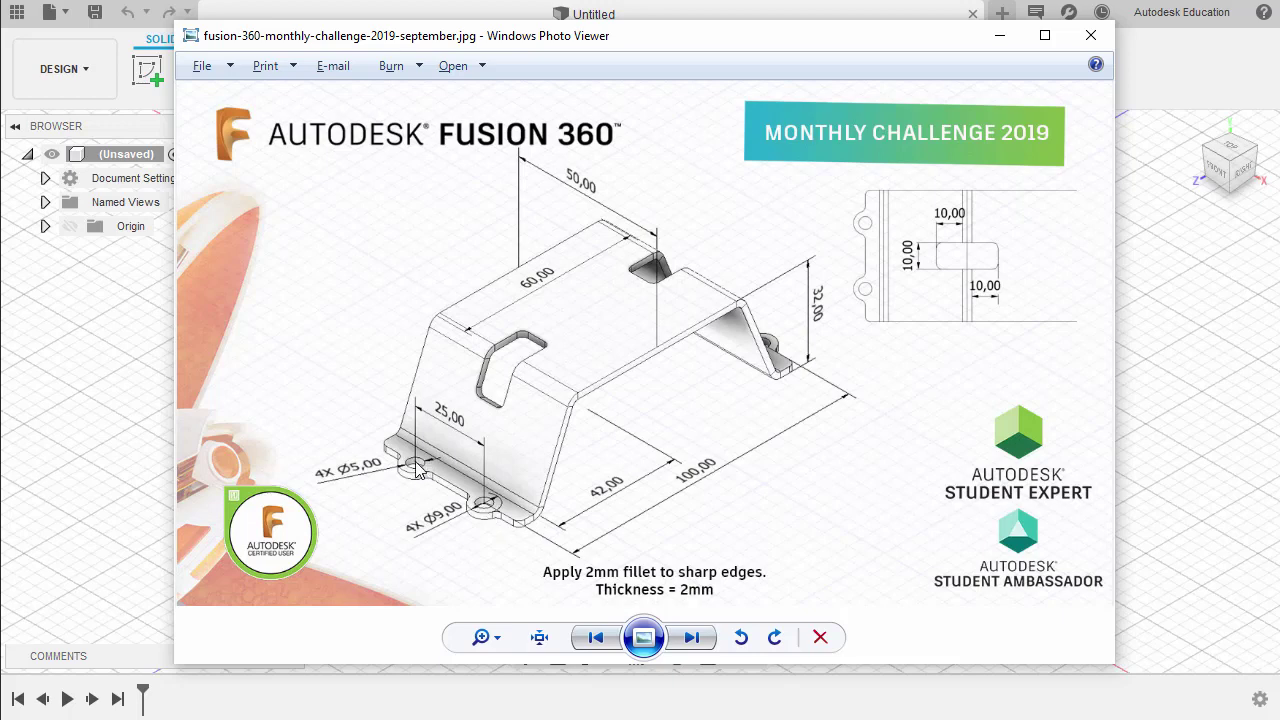
- Put the challenge reference drawing away and start a new sketch on the horizontal origin plane
left_click_drag(775, 30, 0, 136)
left_click(163, 142)
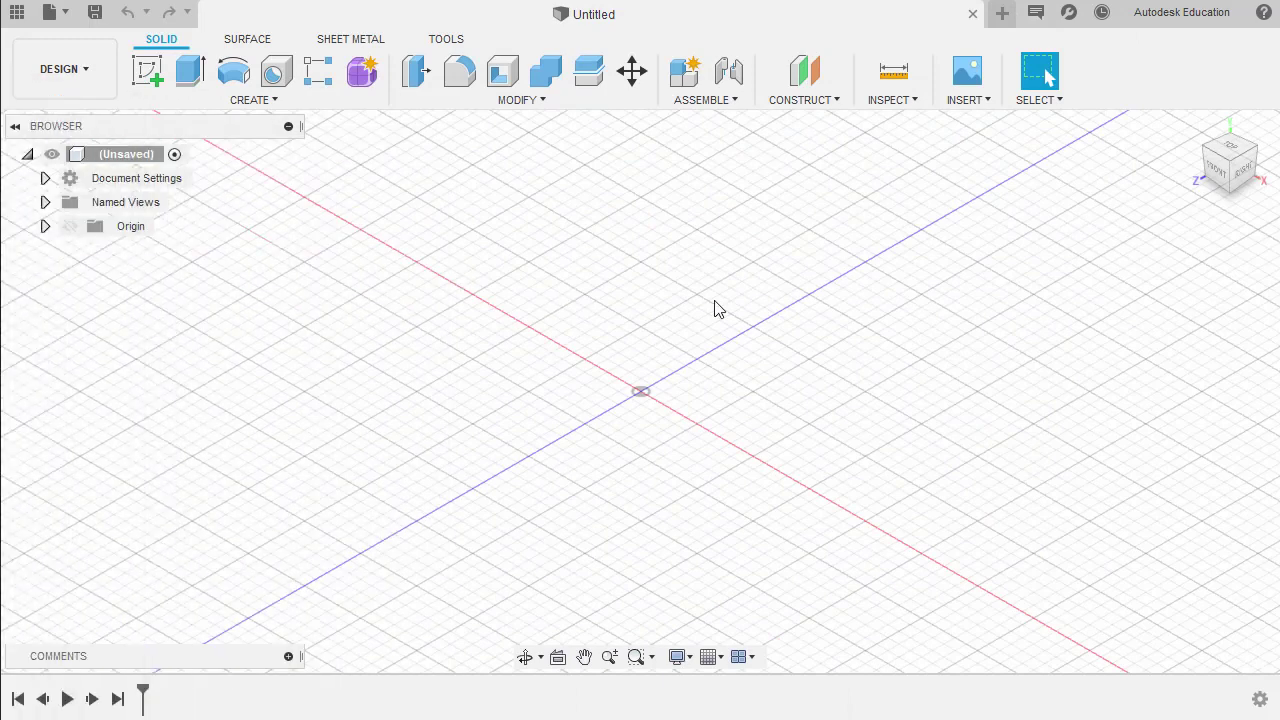
key("s")
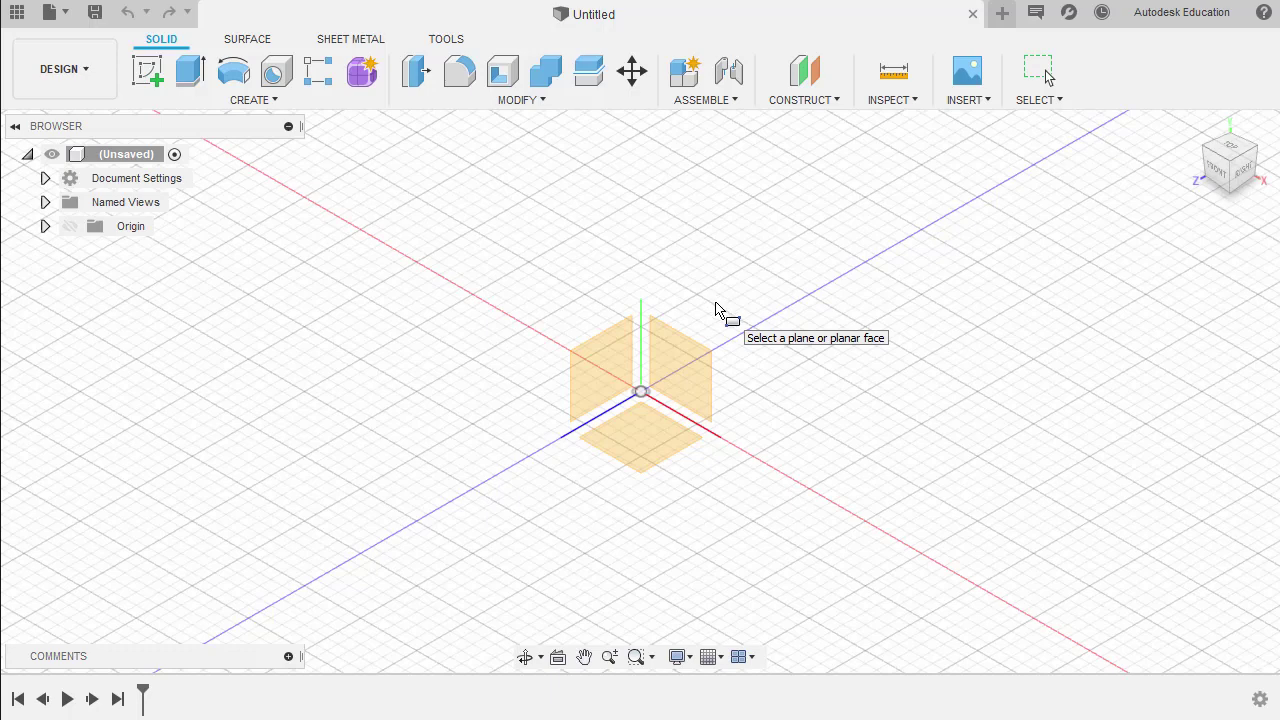
left_click(646, 447)
- Draw a center rectangle on the origin, 50 mm high and 100 mm wide
key("r")
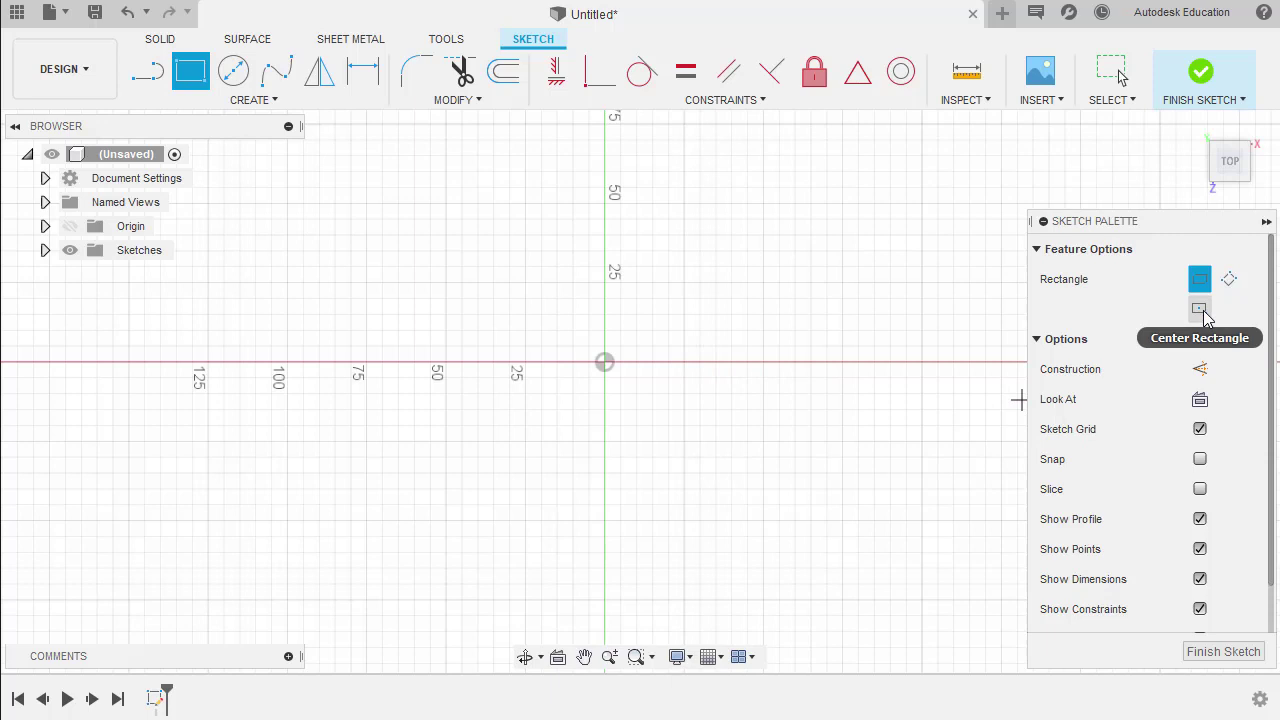
left_click(1200, 309)
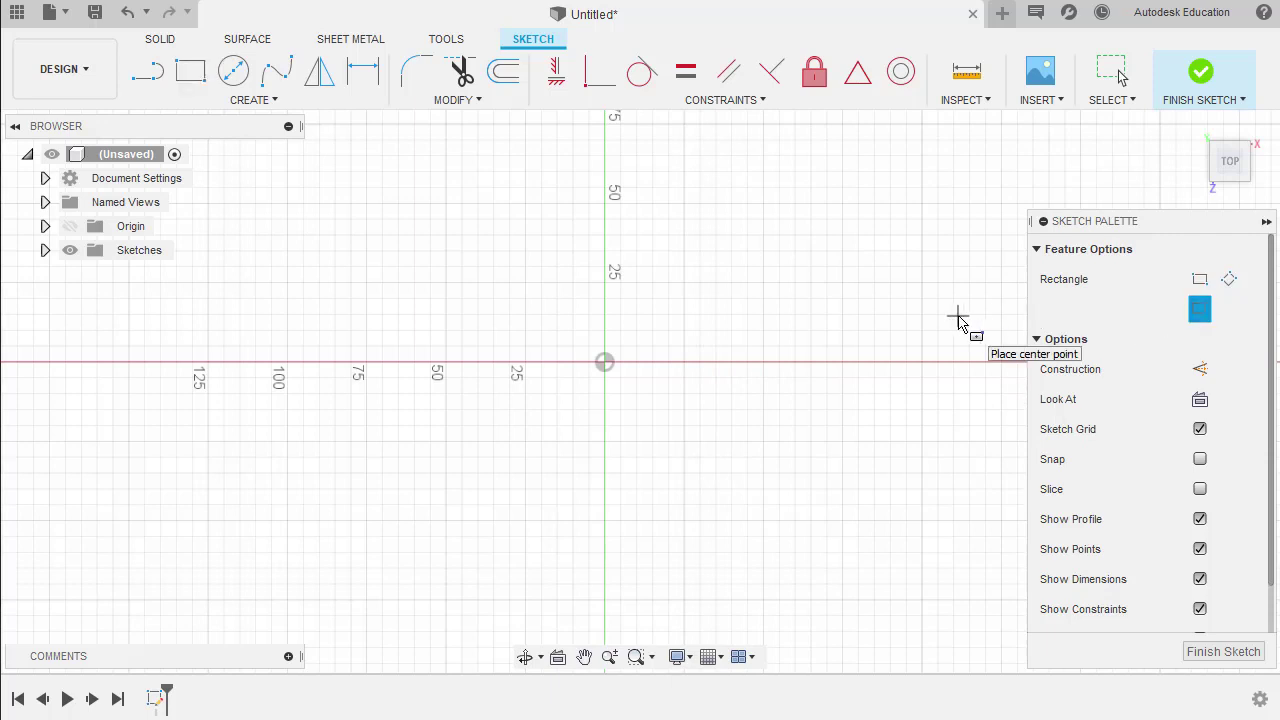
left_click(604, 362)
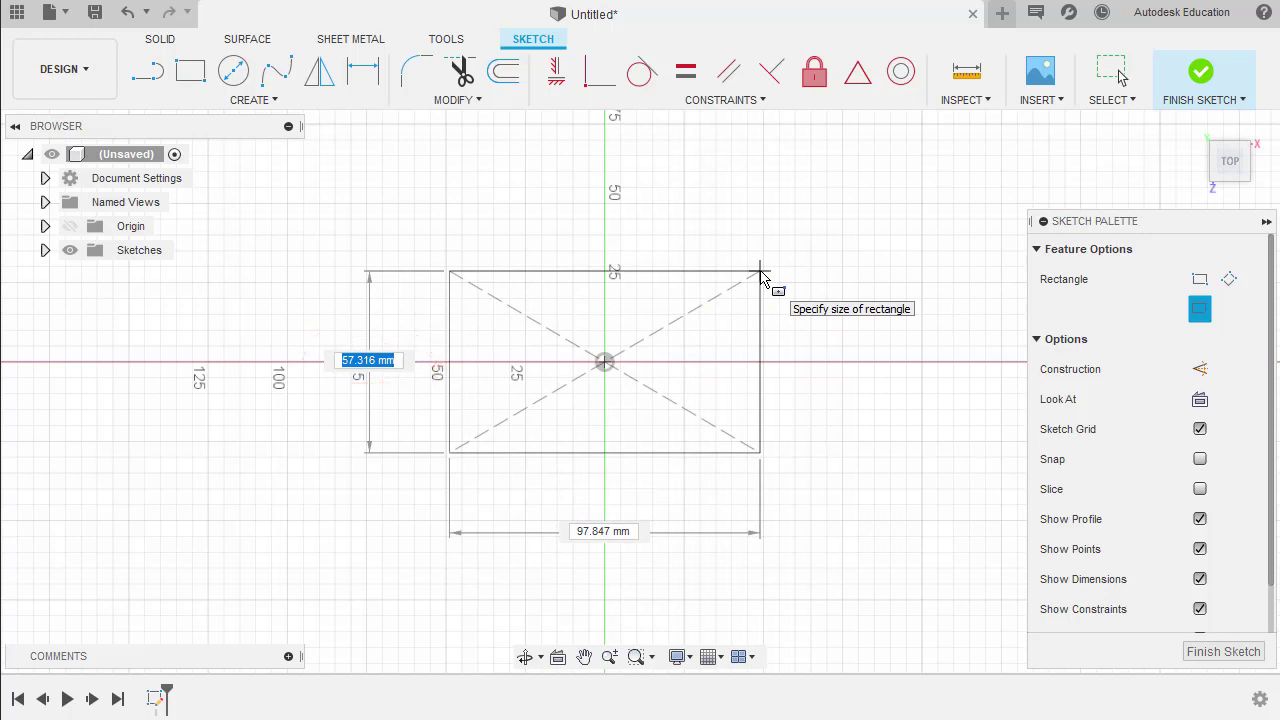
type("50")
key("Tab")
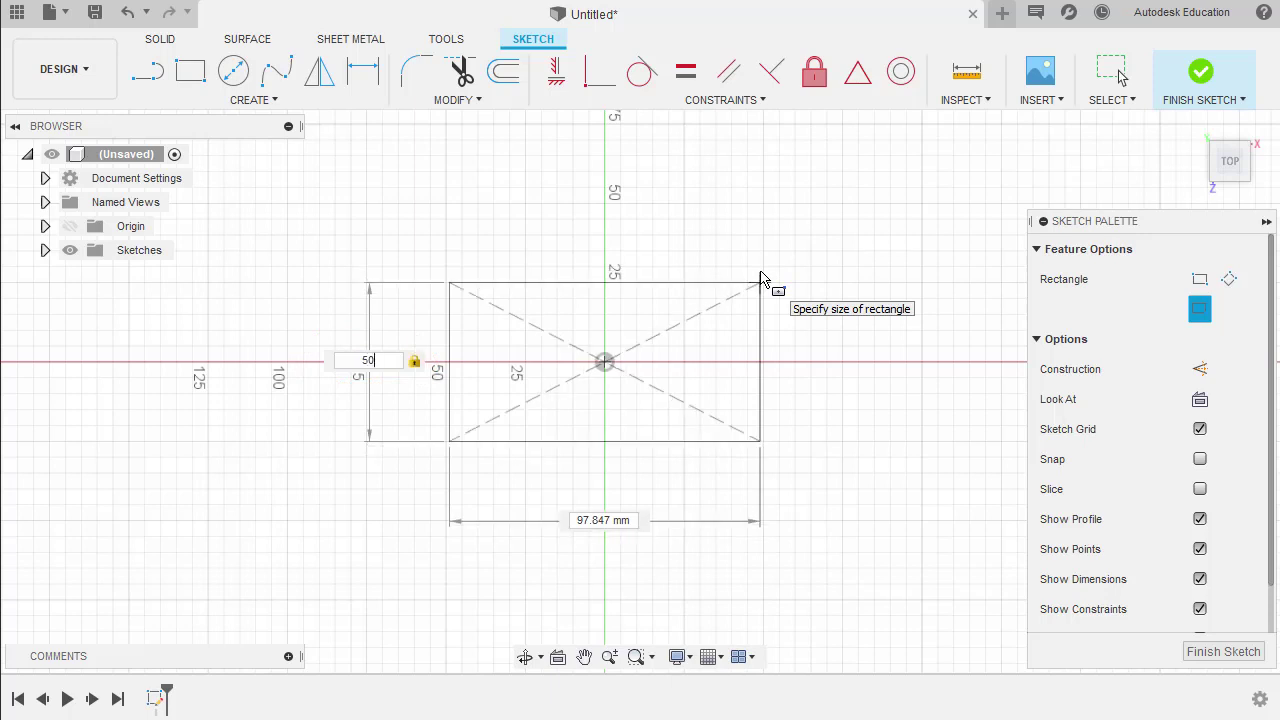
key("Tab")
type("100")
key("Return")
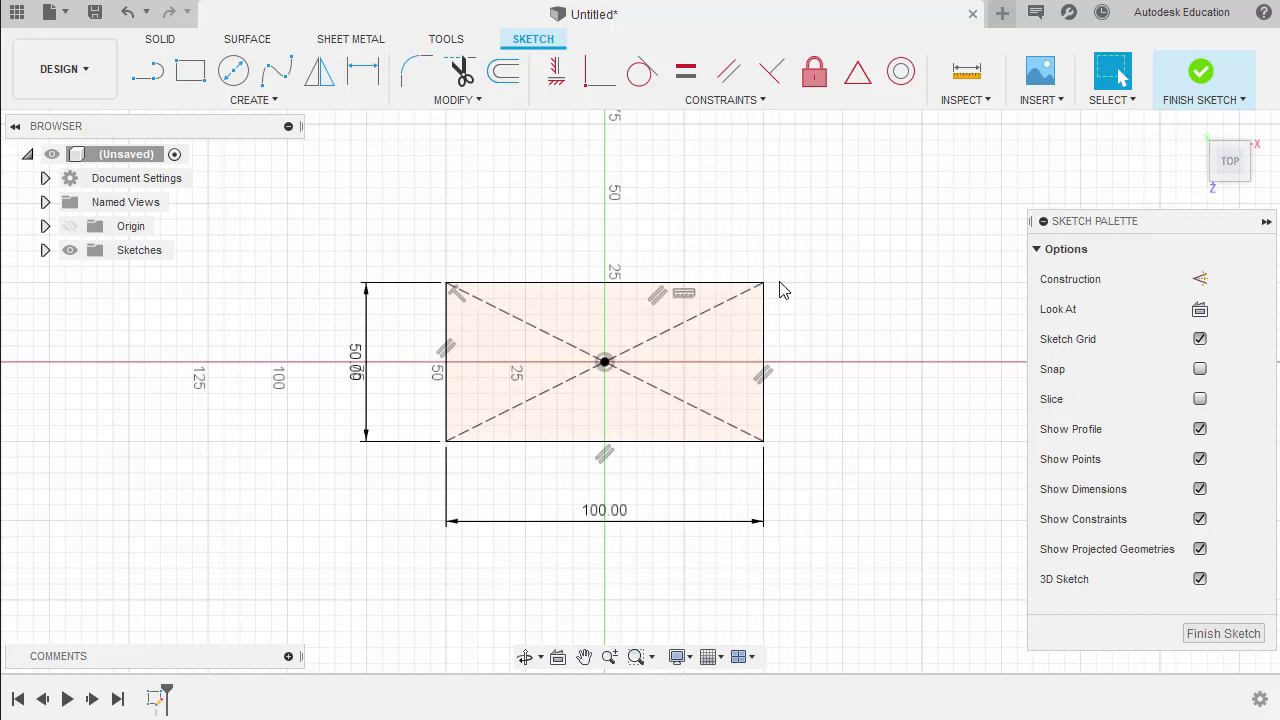
- Draw a 5 mm diameter circle centred on the rectangle's left short edge, above the edge's midpoint
key("c")
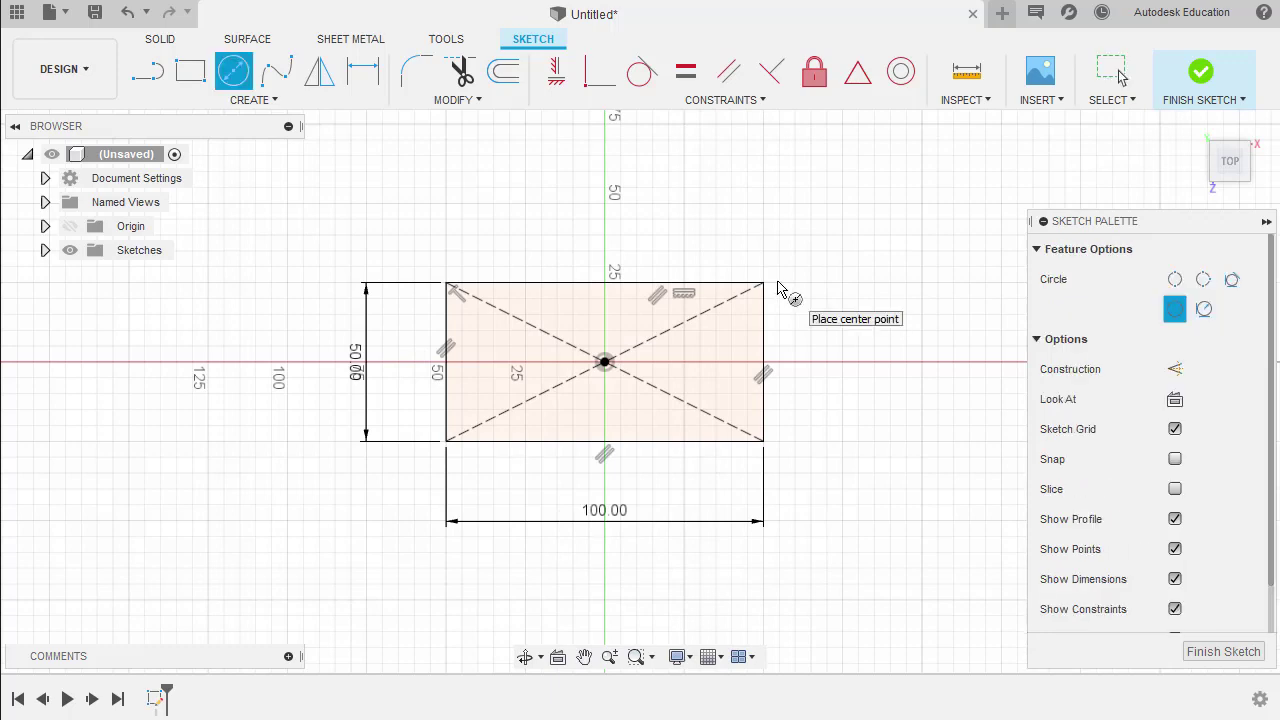
scroll(515, 358, "up", 1)
scroll(515, 358, "up", 4)
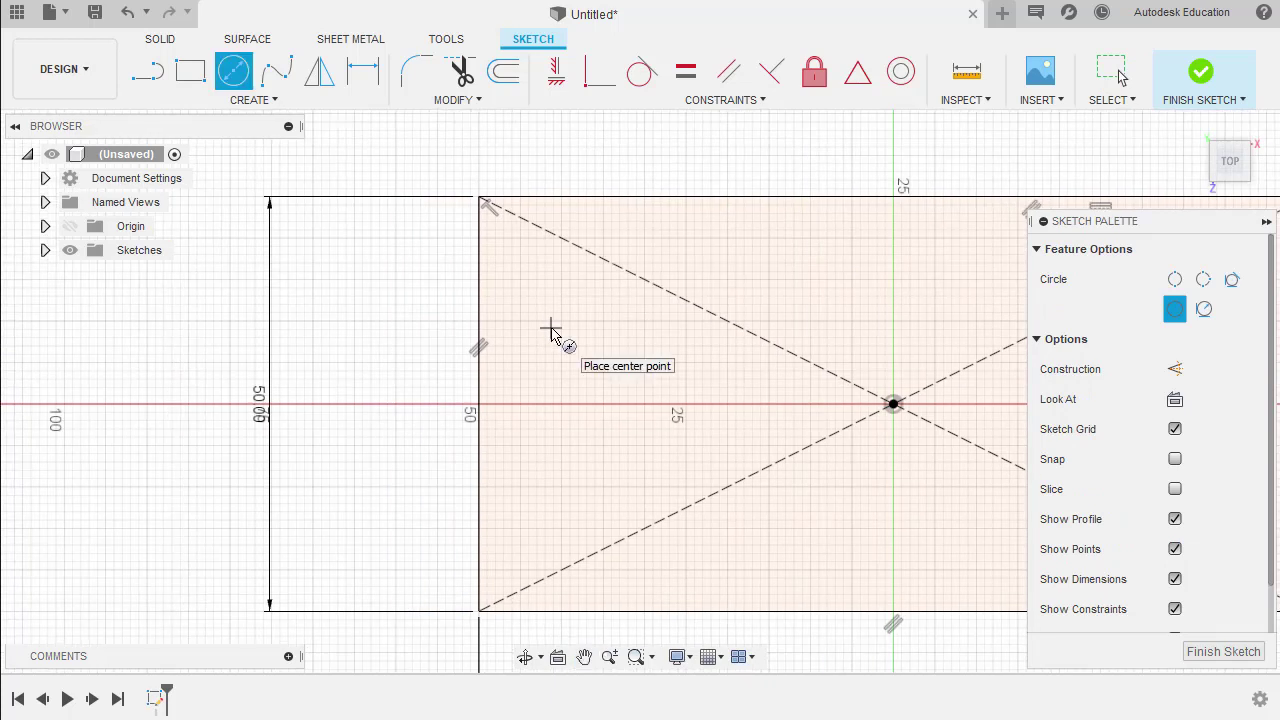
left_click(478, 302)
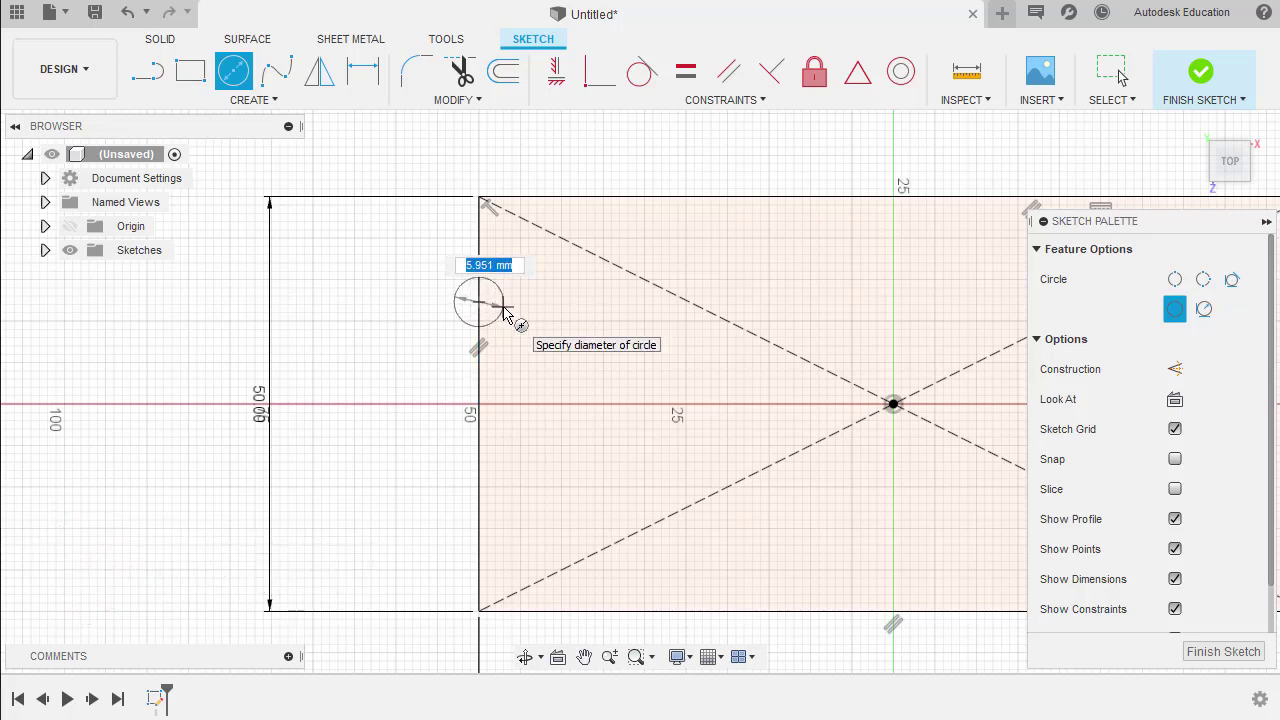
type("5")
key("Return")
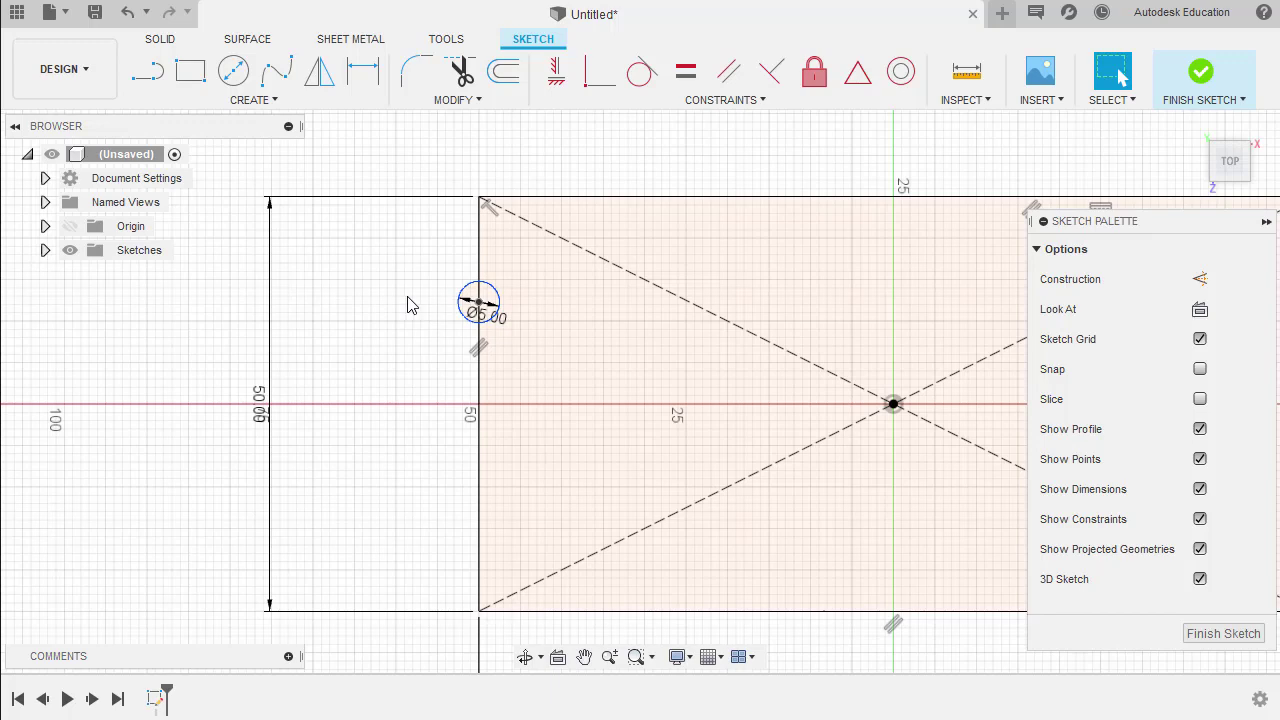
- Draw a 9 mm diameter circle concentric with the 5 mm circle
key("c")
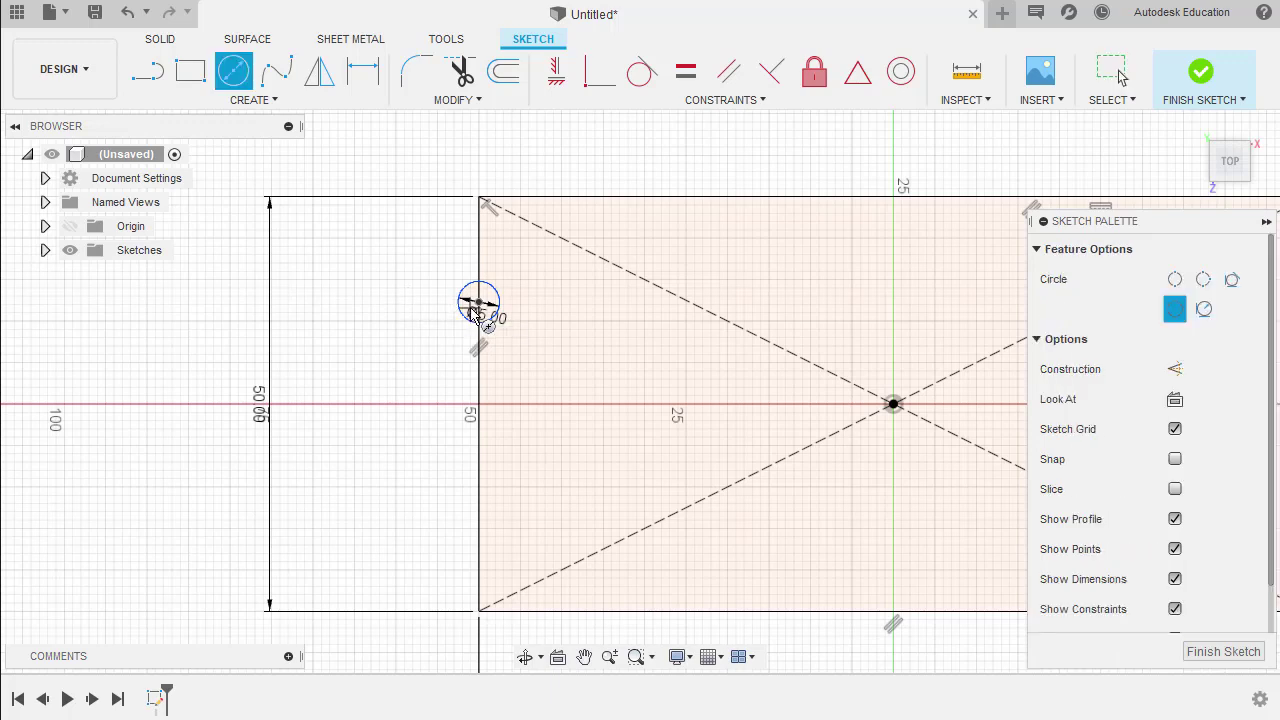
scroll(478, 306, "up", 4)
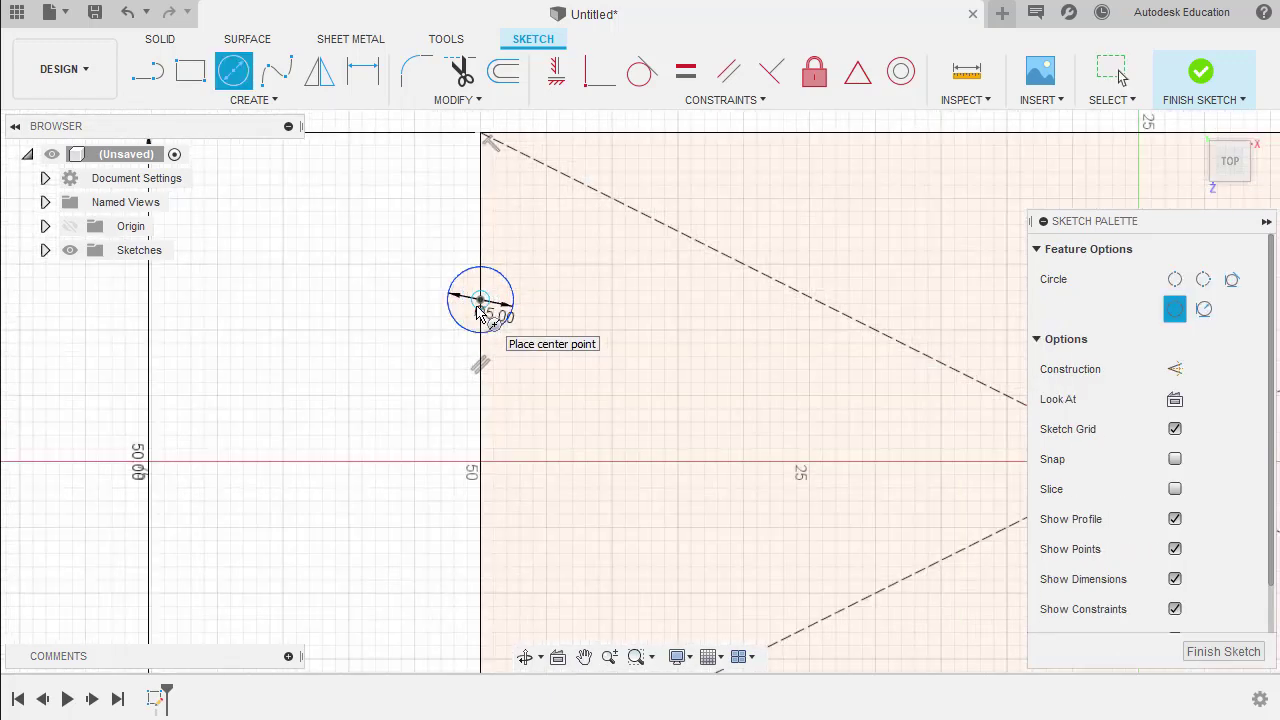
left_click(482, 298)
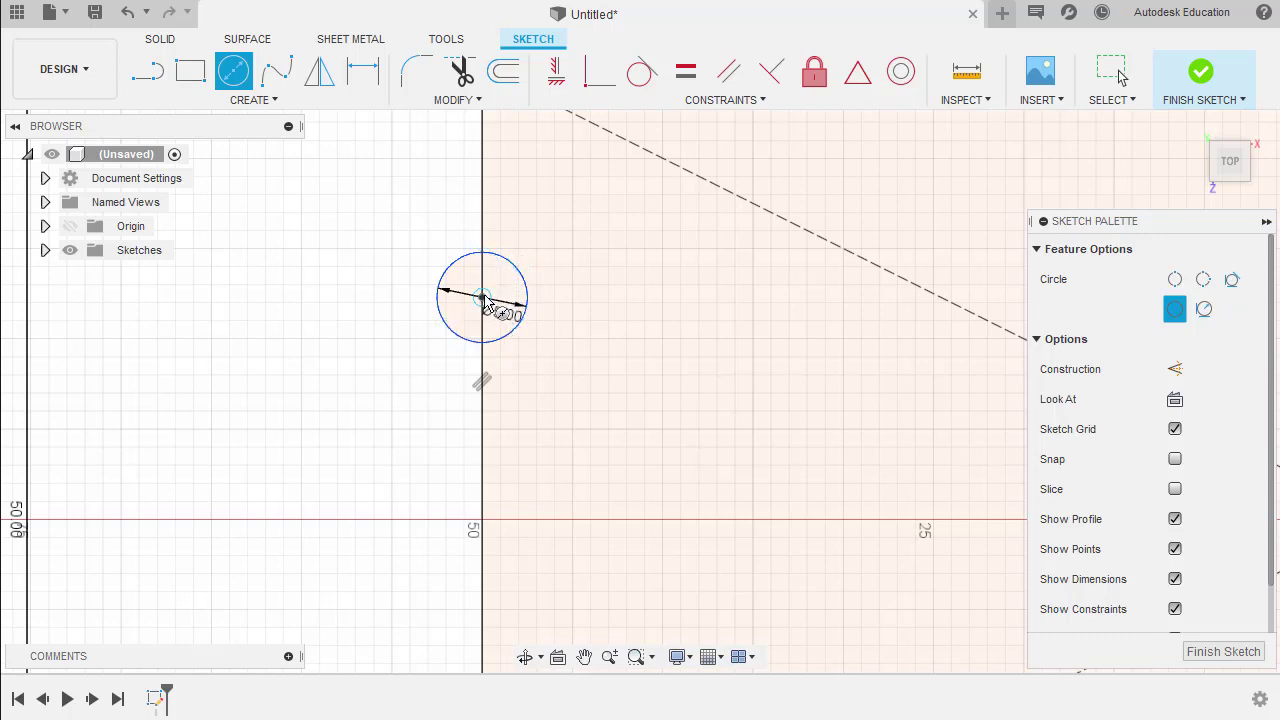
type("9")
key("Return")
key("Escape")
scroll(563, 284, "down", 4)
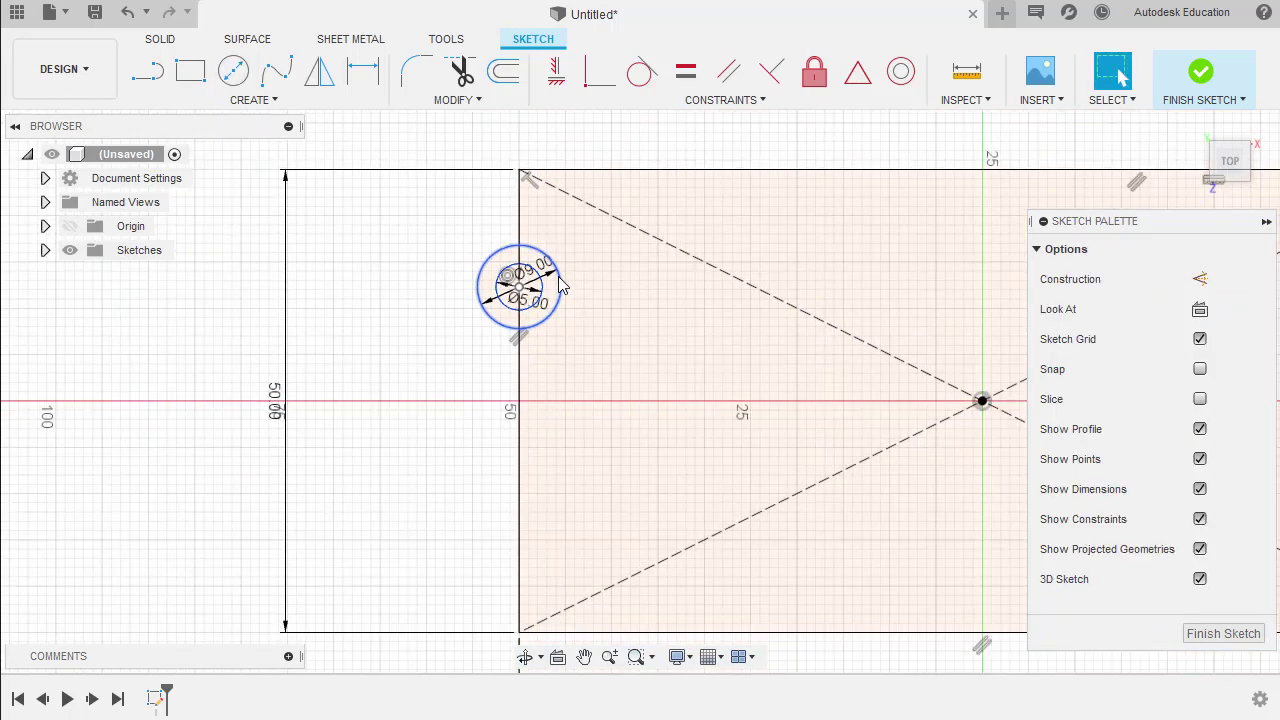
- Dimension the vertical distance between the circles' center and the origin as 25/2 mm
key("d")
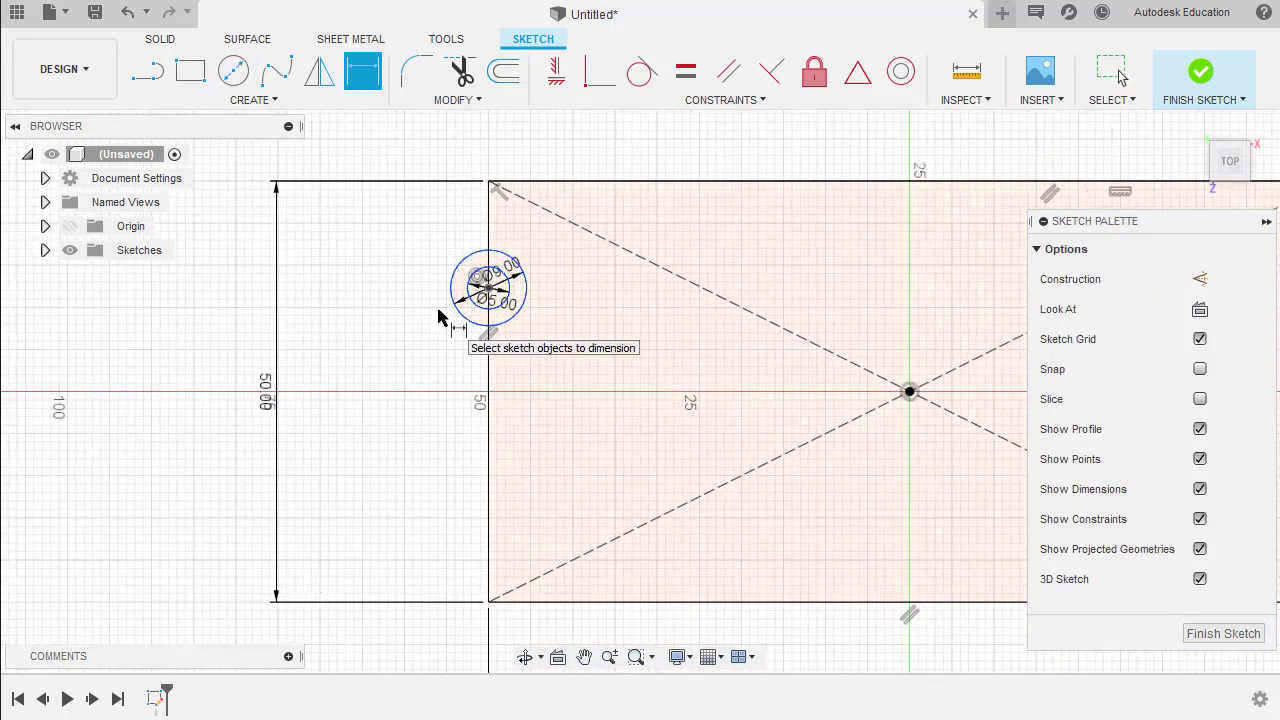
left_click(490, 297)
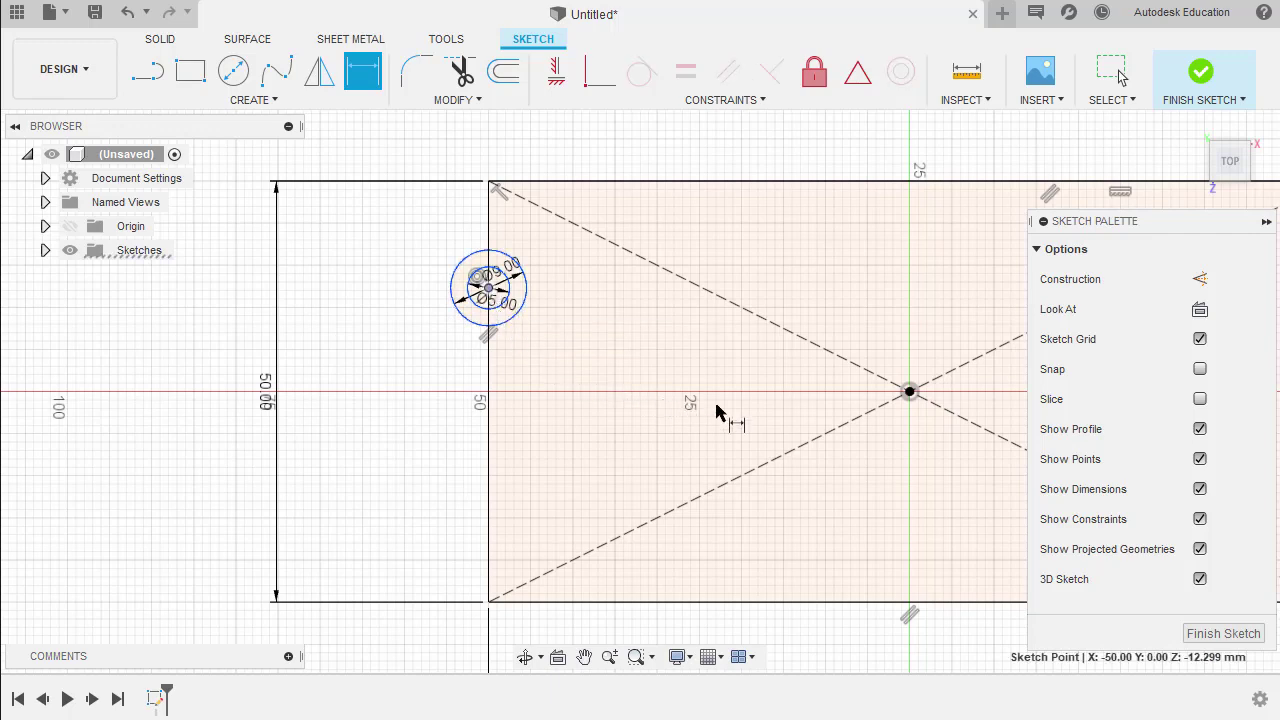
left_click(909, 393)
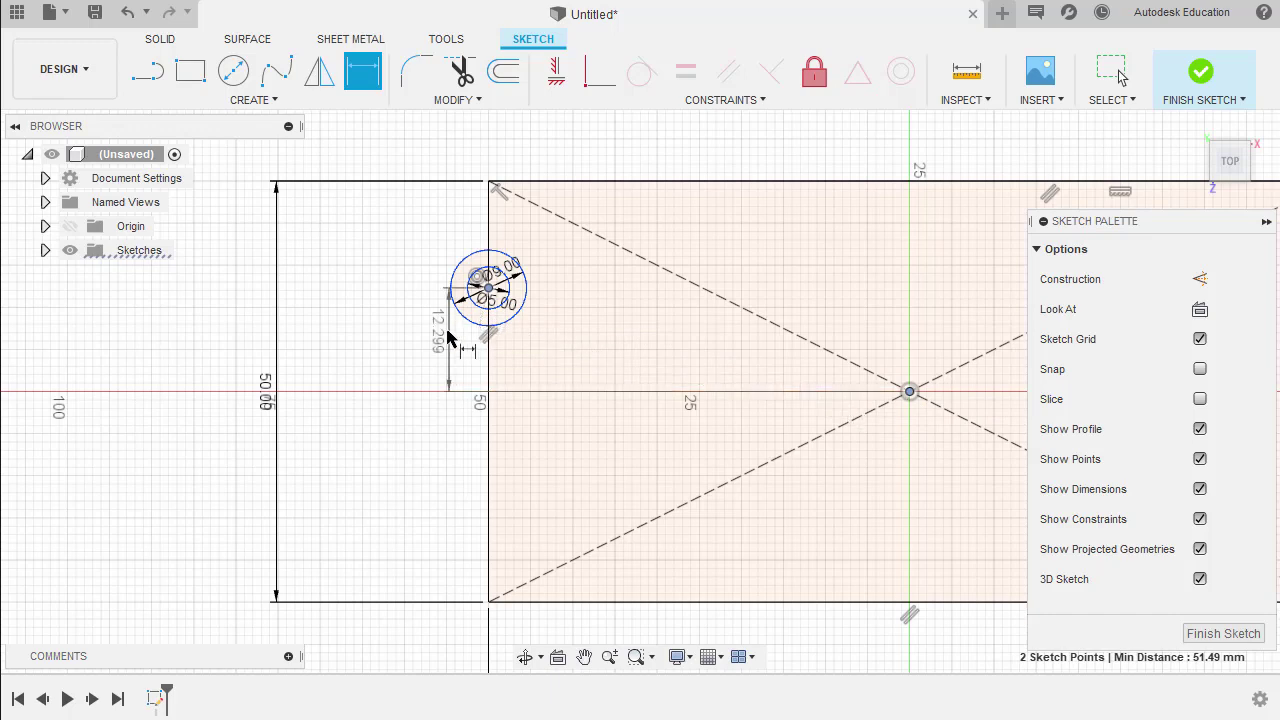
left_click(377, 340)
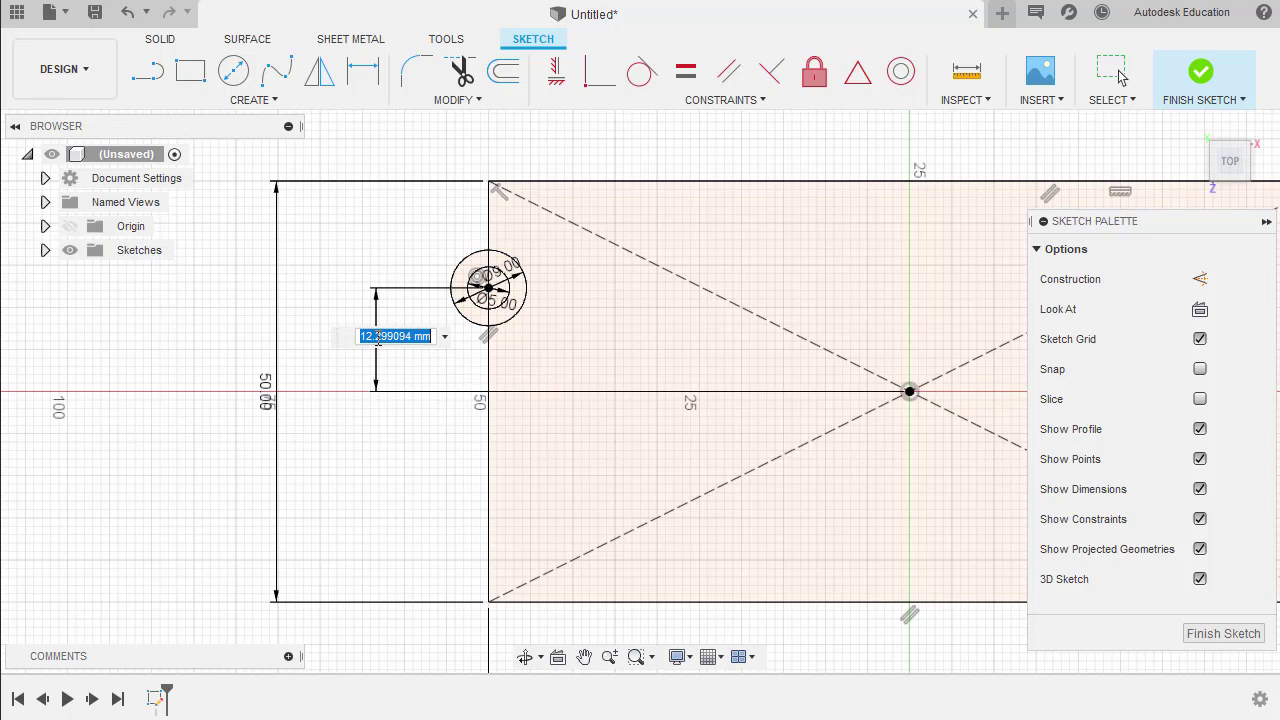
type("25")
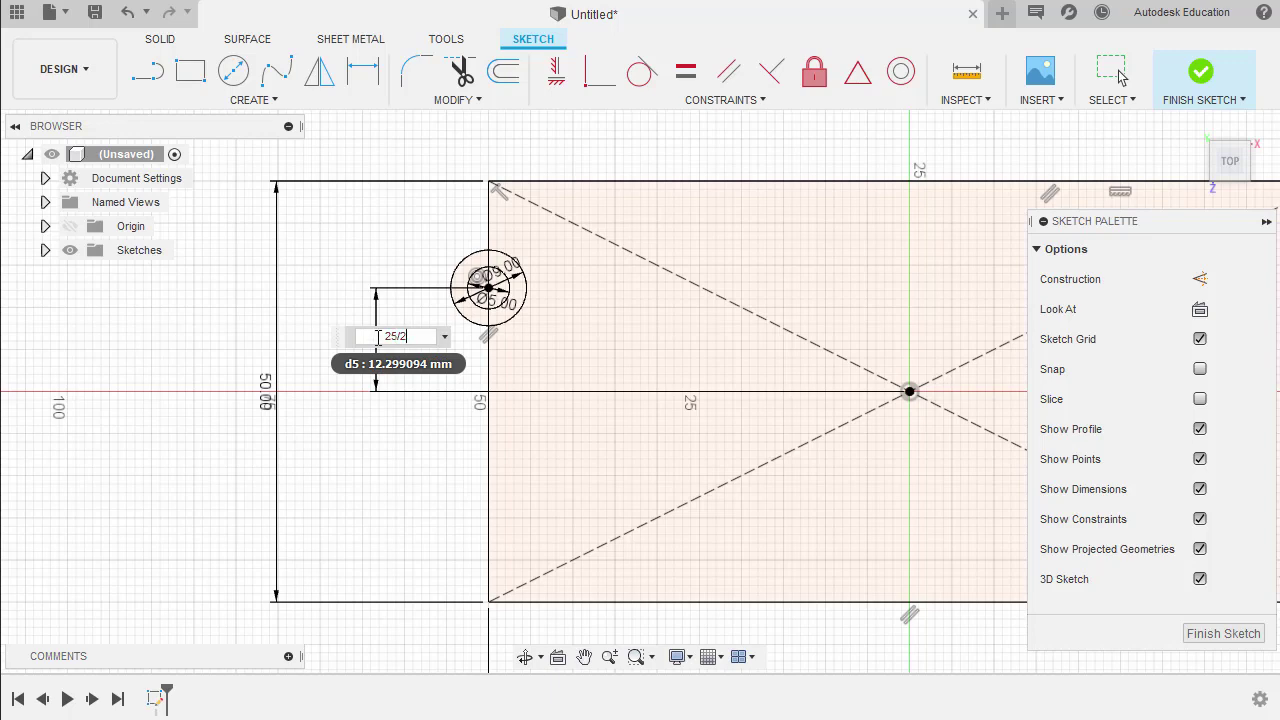
type("/2")
key("Return")
scroll(376, 343, "down", 4)
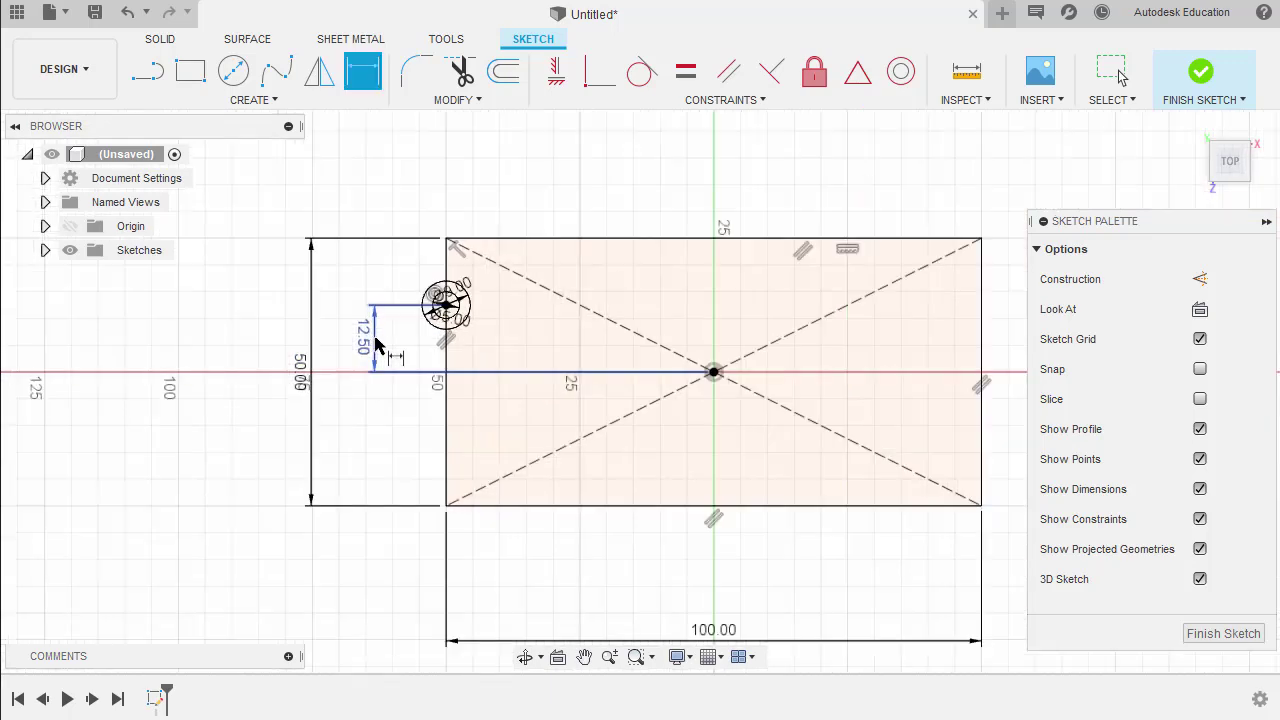
- Finish the base sketch and return to the home view
mouse_move(509, 383)
middle_mouse_down("shift")
mouse_move(611, 348)
mouse_move(622, 306)
middle_mouse_up("shift")
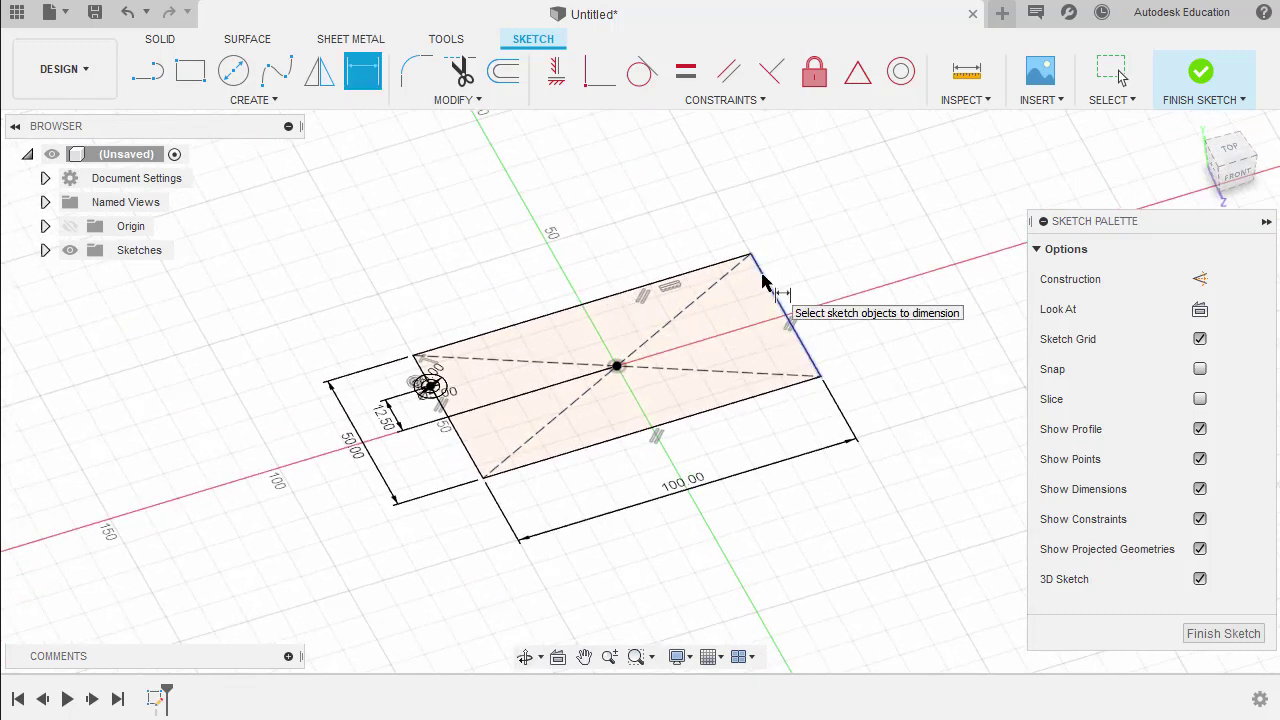
left_click(1201, 73)
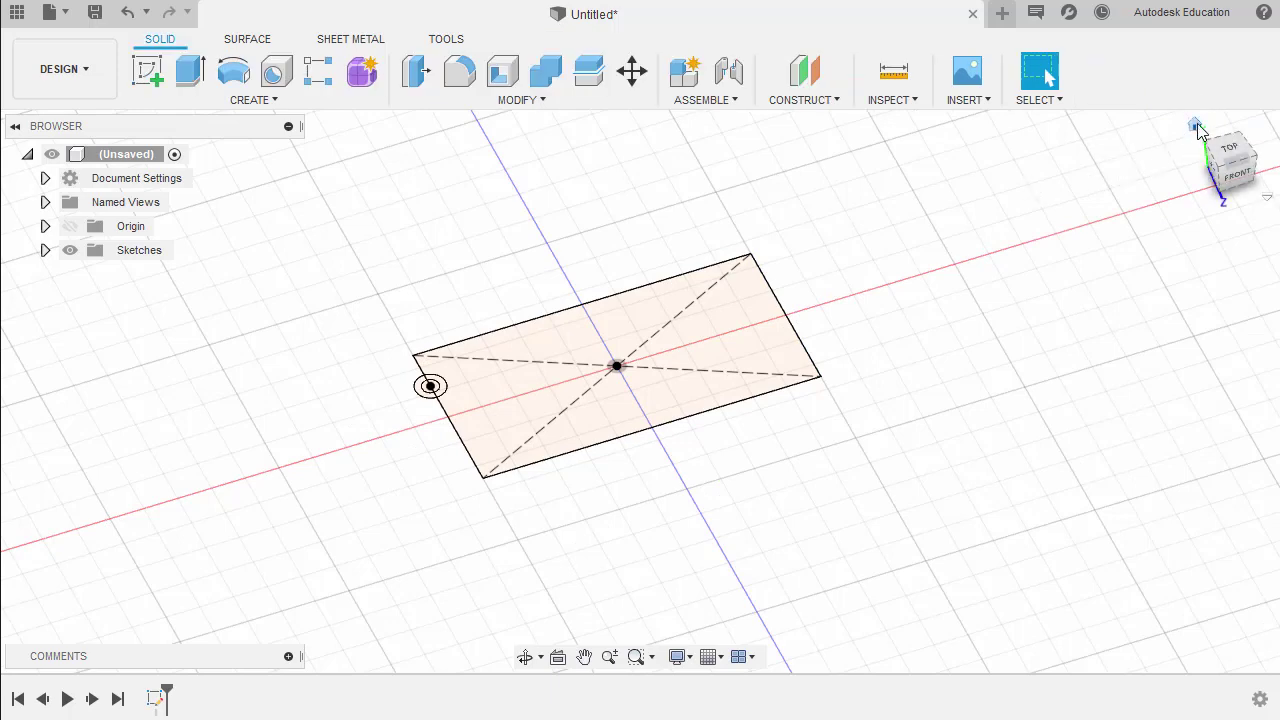
left_click(1197, 134)
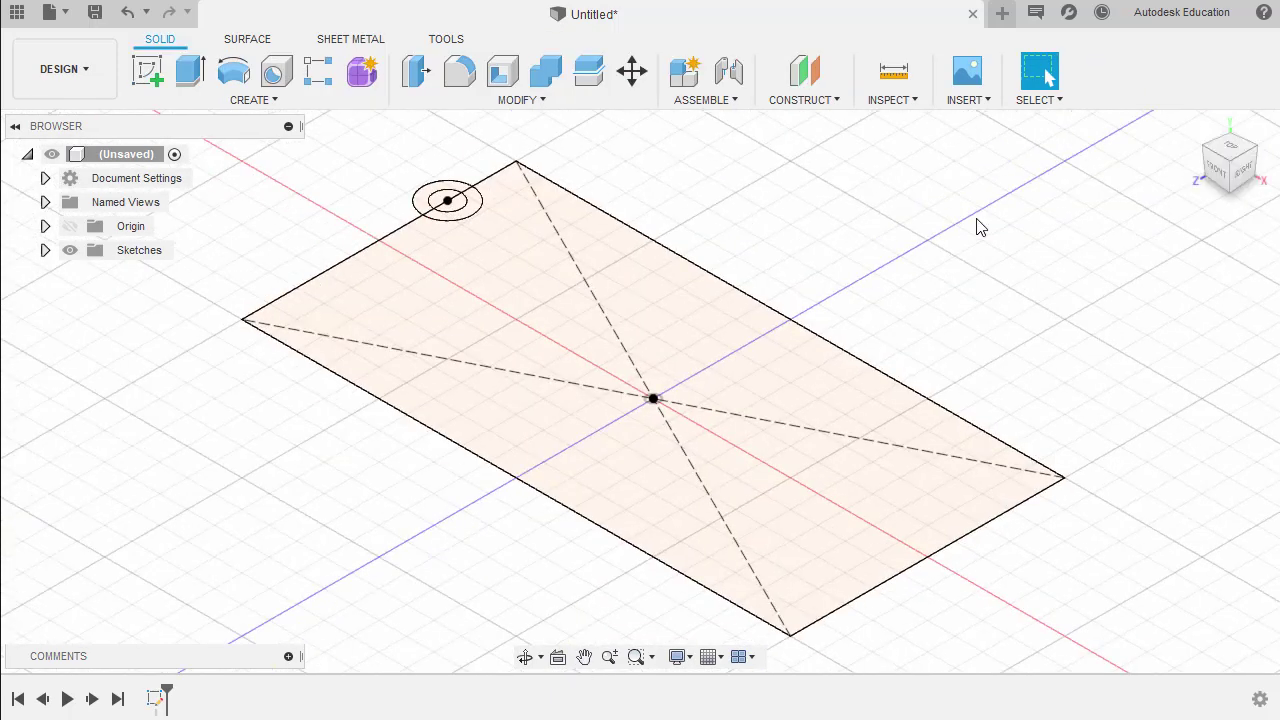
- Check the challenge drawing, and draw a 60 mm horizontal line above the origin in a new sketch on the front plane
key("alt+Tab")
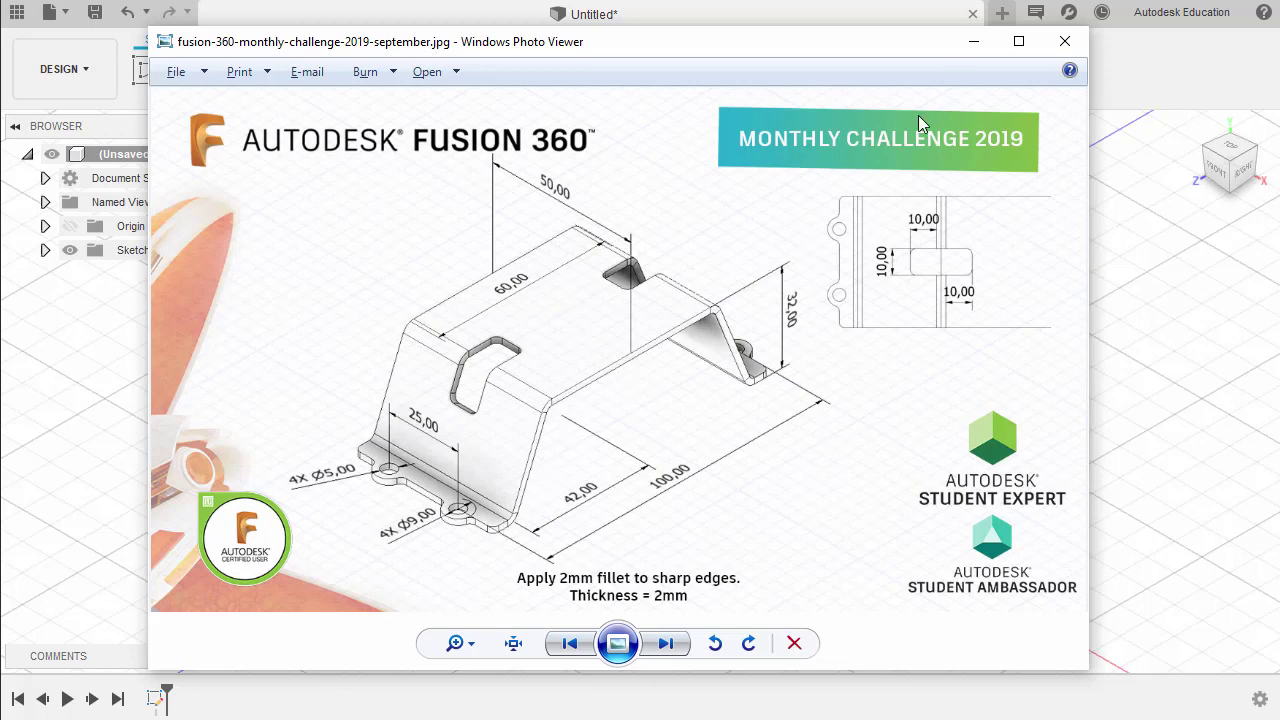
left_click(973, 42)
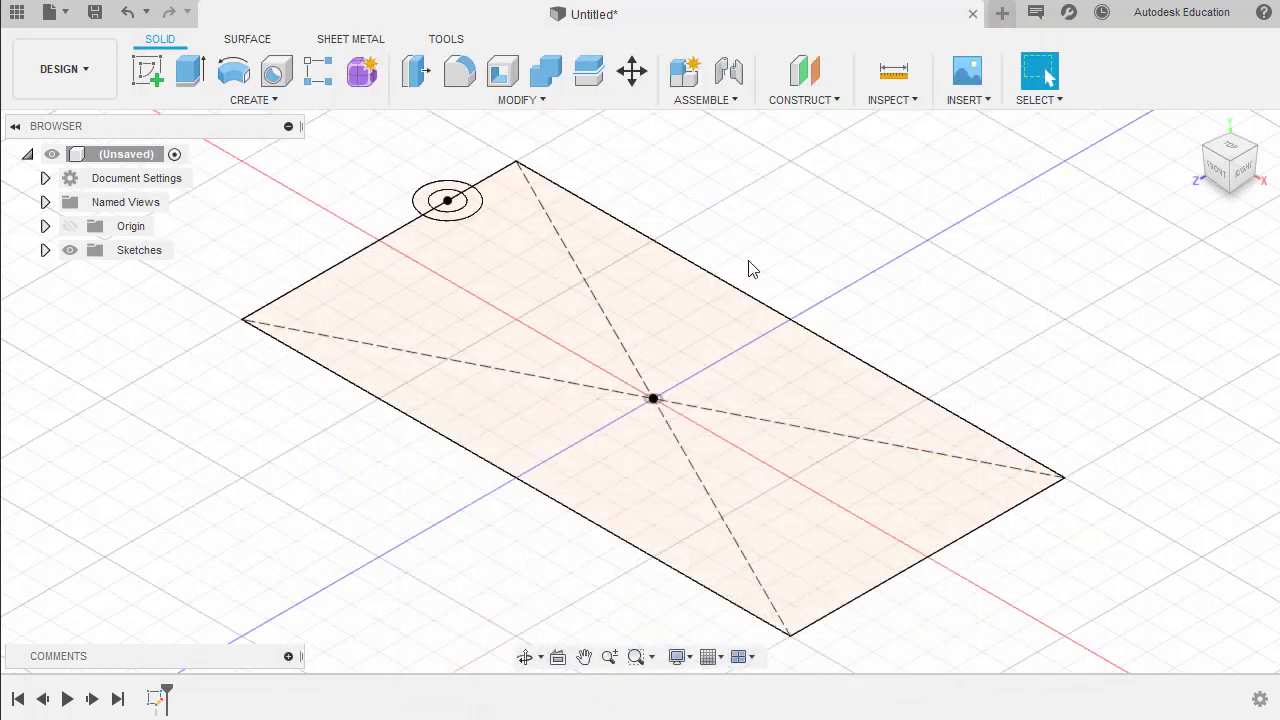
key("Return")
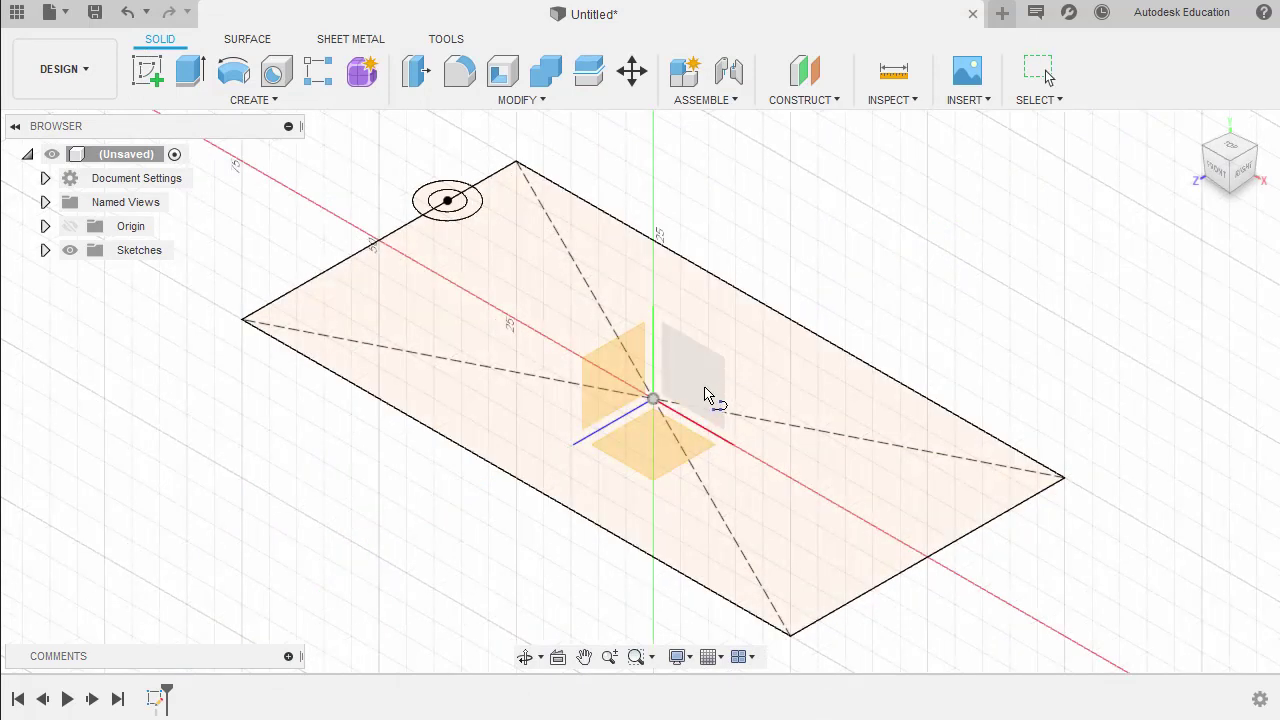
left_click(703, 395)
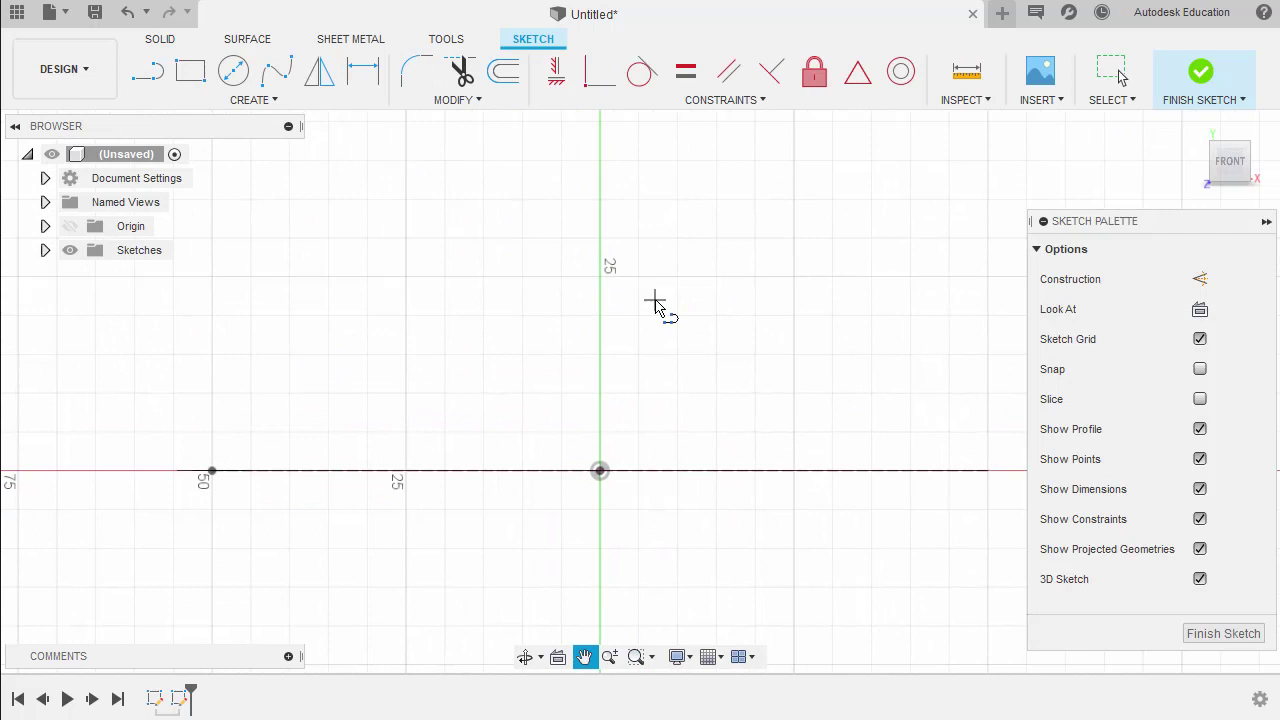
left_click(472, 270)
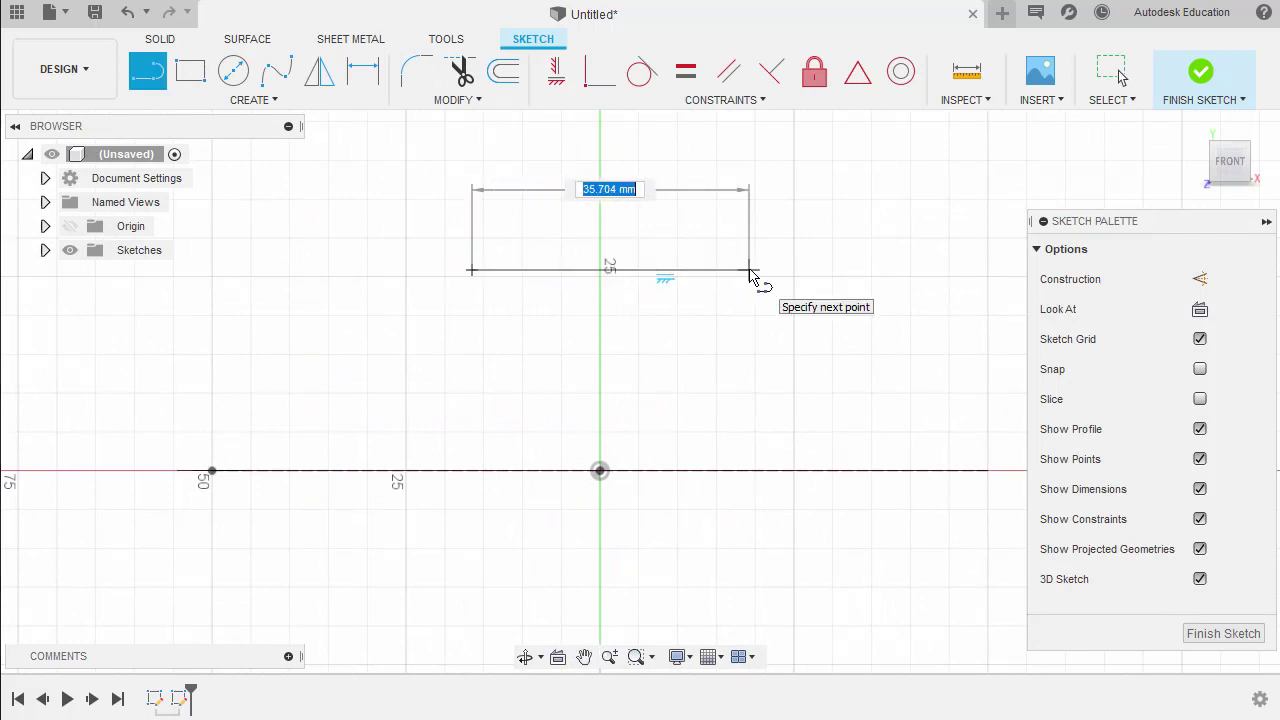
type("60")
key("Return")
key("Escape")
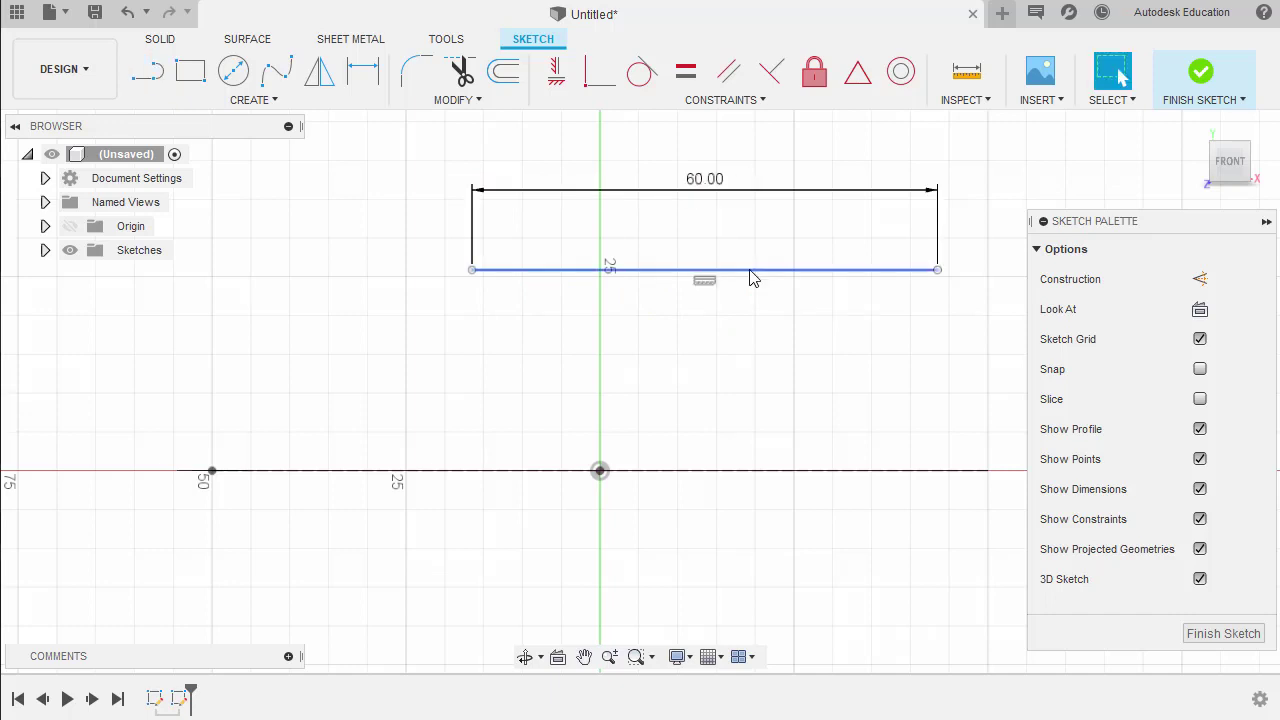
- Centre the 60 mm line over the origin by applying a vertical constraint between its midpoint and the origin
left_click_drag(770, 278, 710, 277)
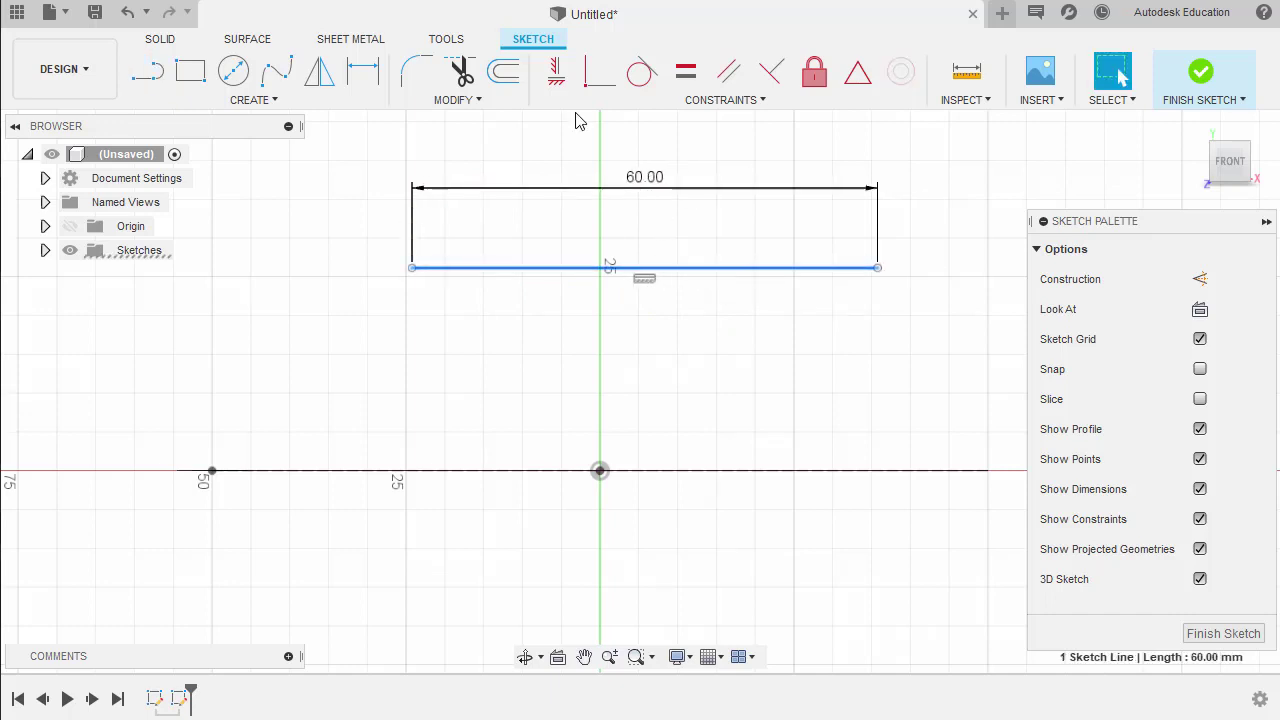
left_click(560, 85)
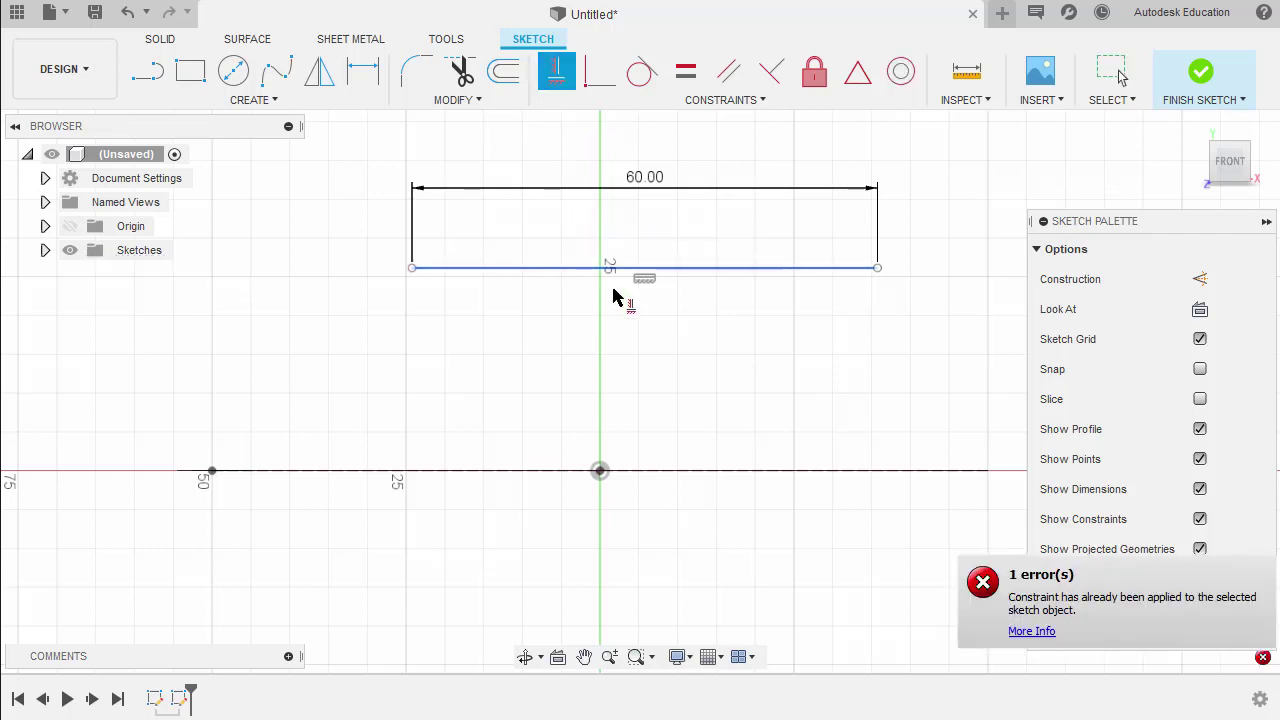
left_click(600, 472)
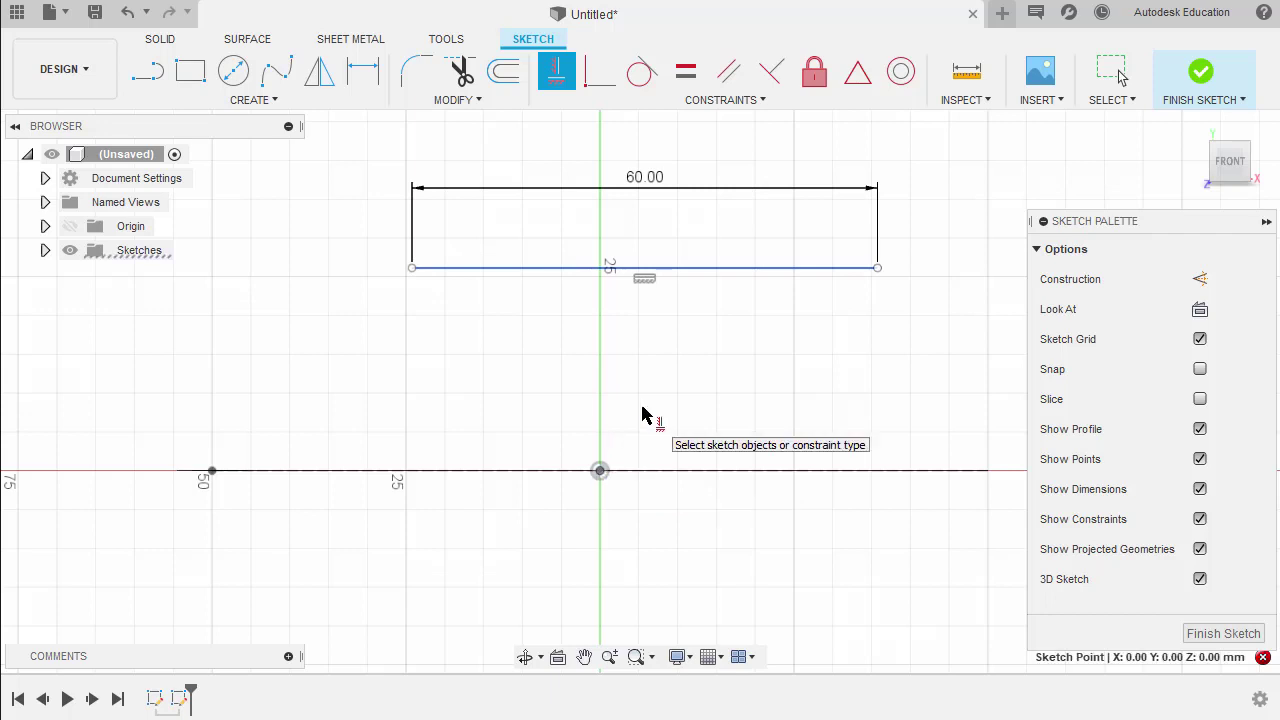
left_click(649, 268)
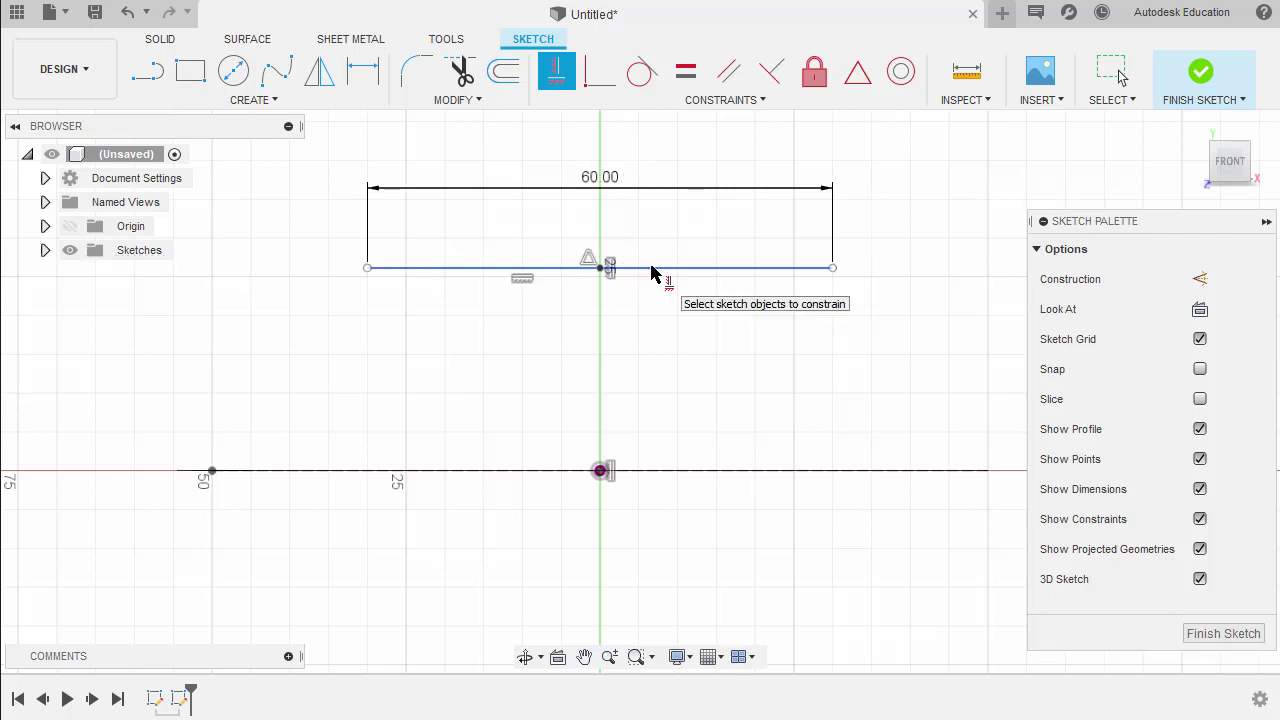
middle_click_drag(608, 334, 660, 329)
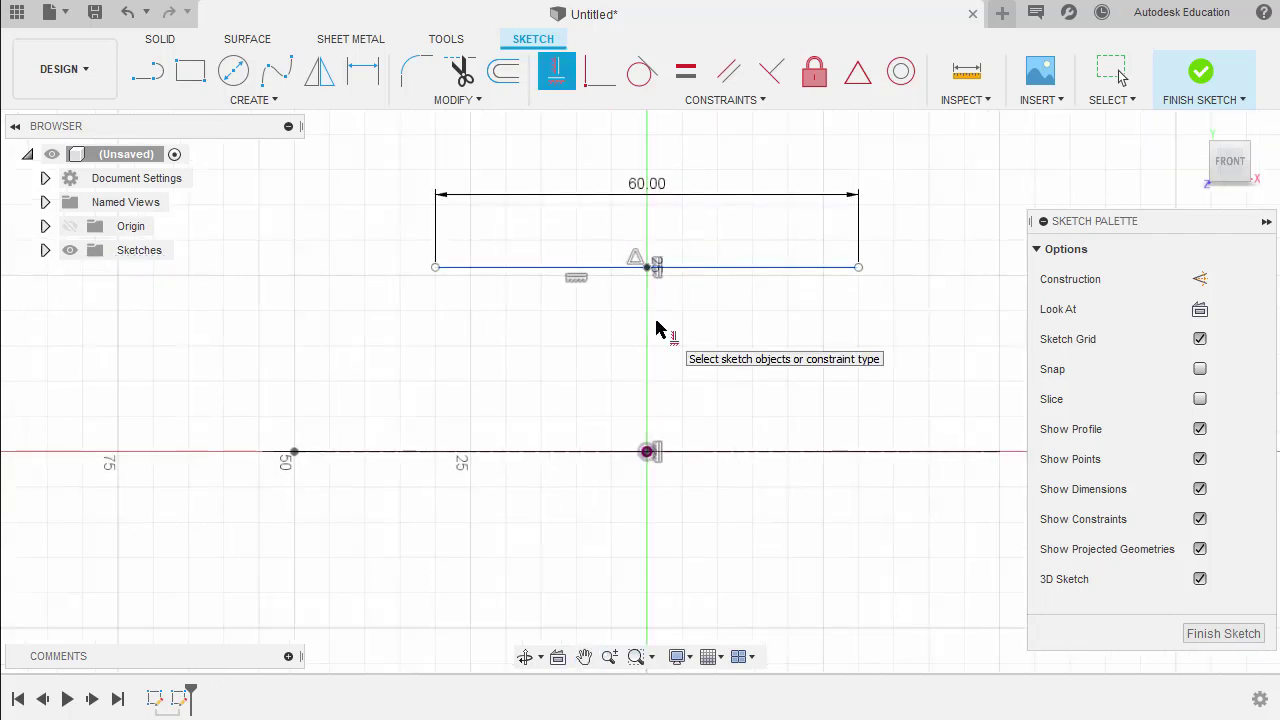
- Dimension the vertical distance between the 60 mm line and the origin as 30 mm
key("d")
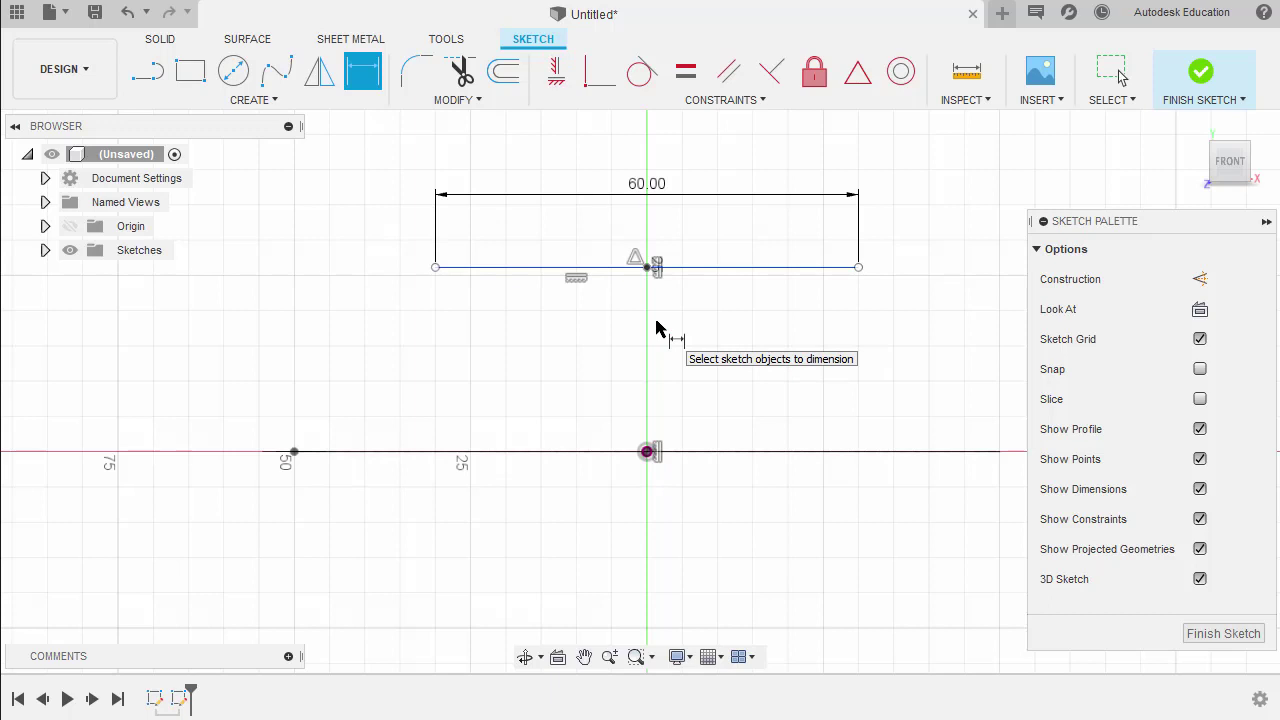
left_click(714, 268)
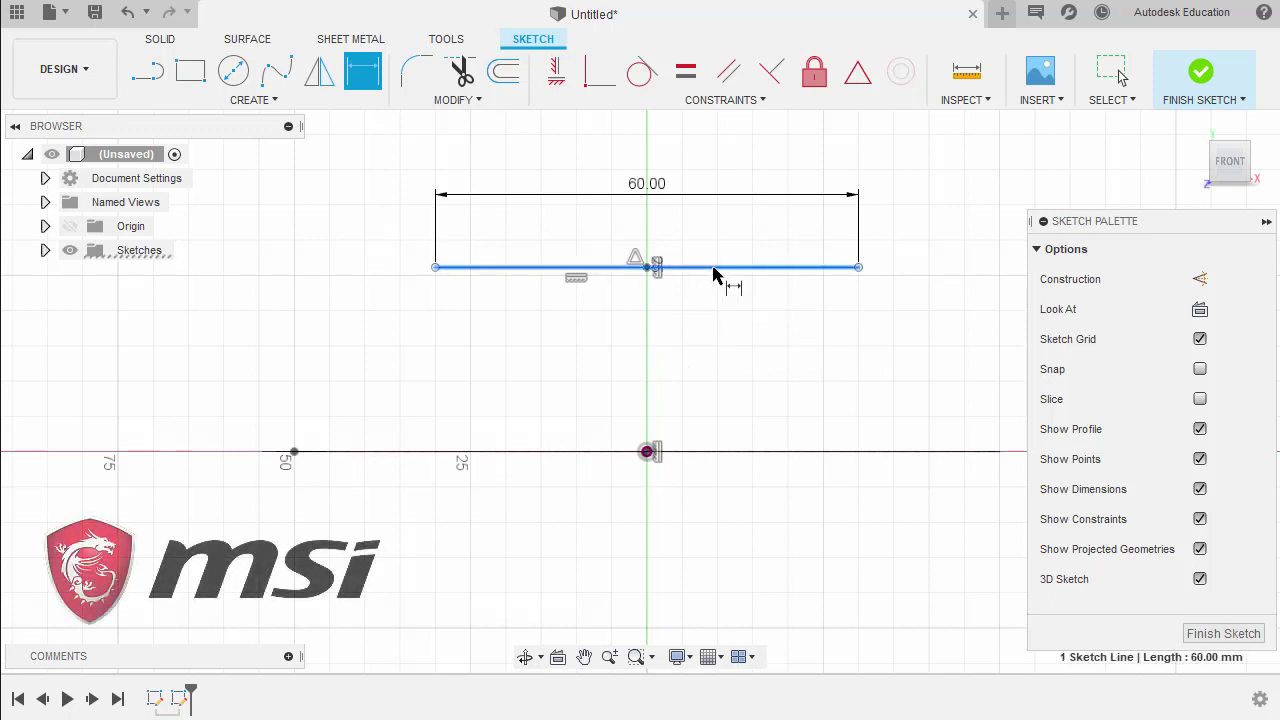
left_click(655, 451)
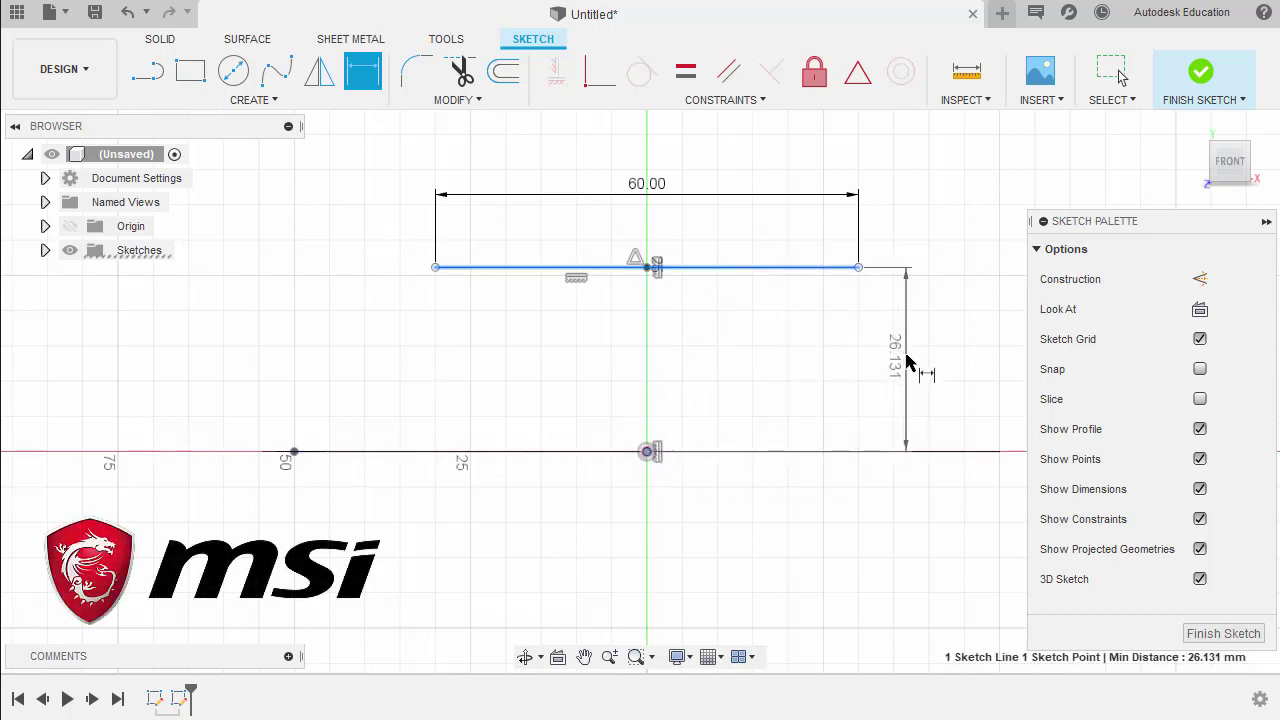
left_click(907, 360)
type("30")
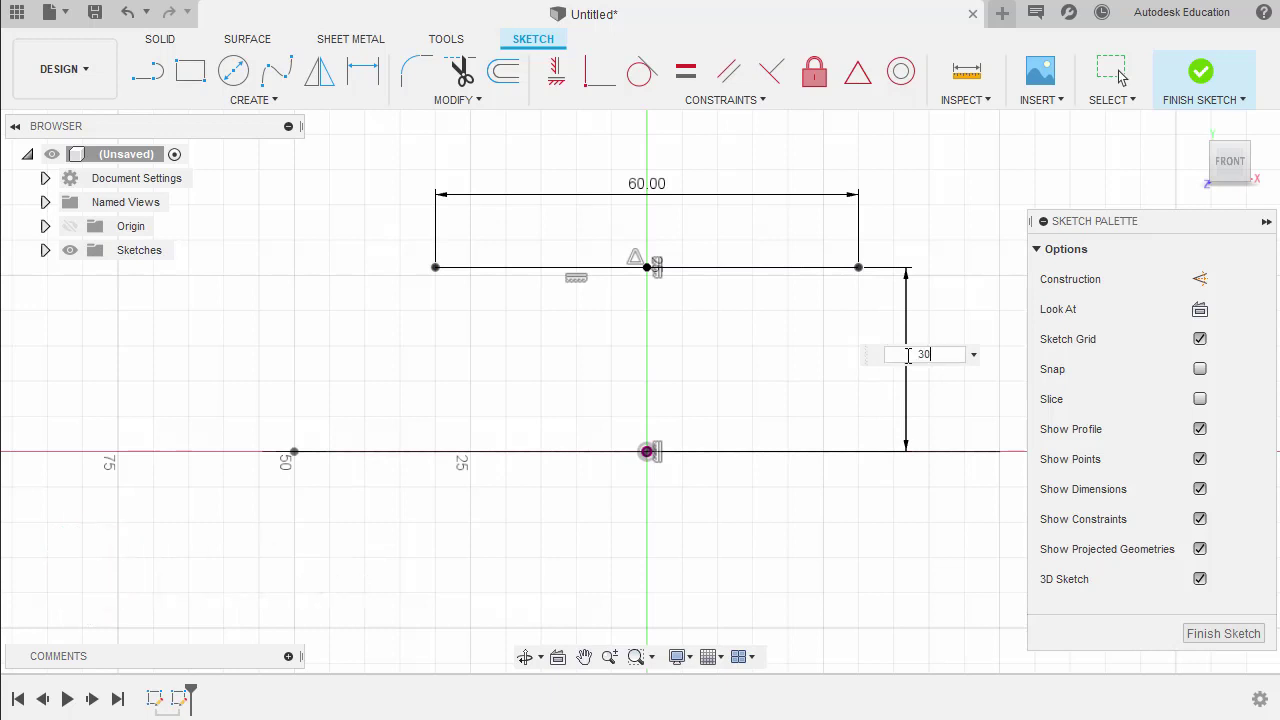
key("Return")
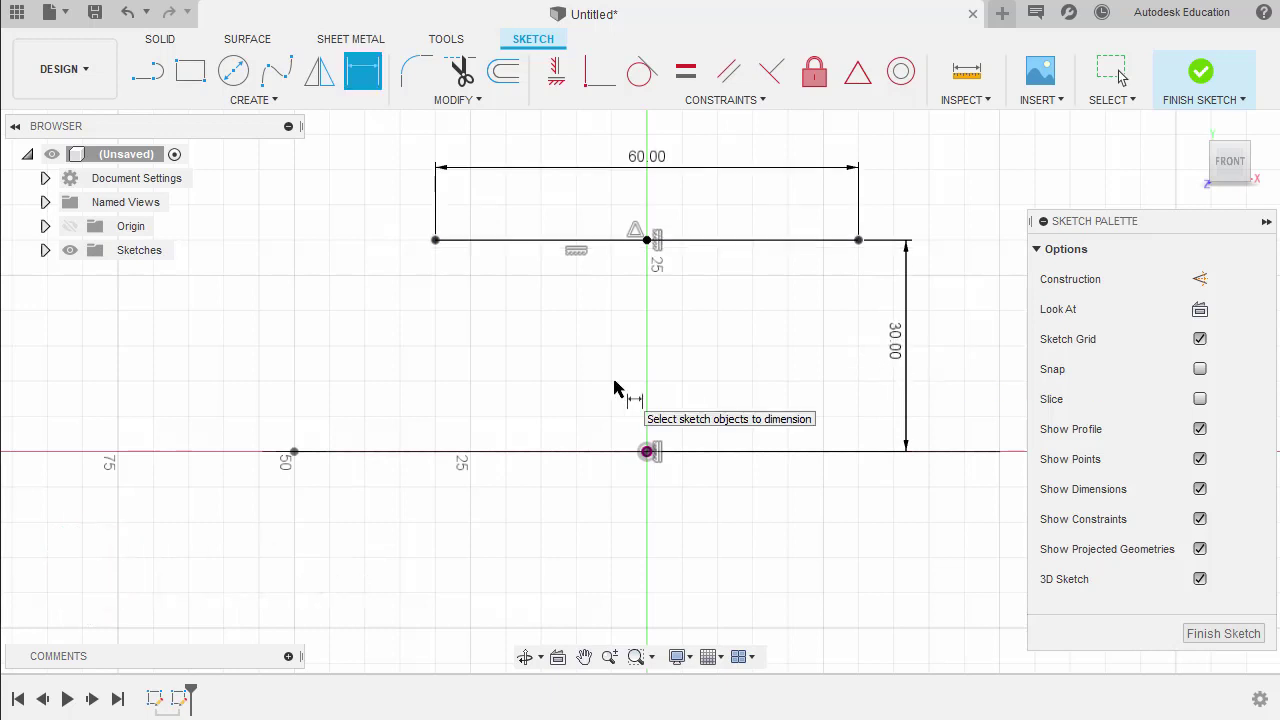
- Draw a slanted line about 30 mm long down from the 60 mm line's left end, followed by an outward horizontal line about 15 mm long
key("l")
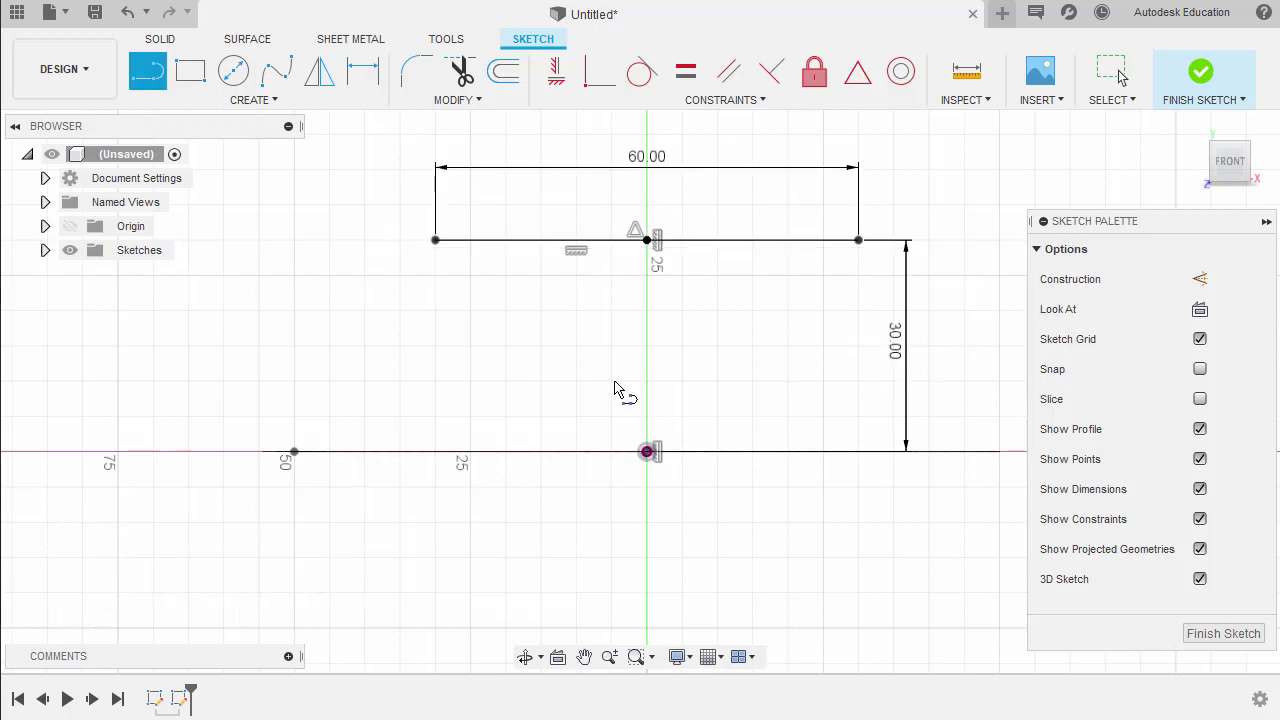
left_click(436, 241)
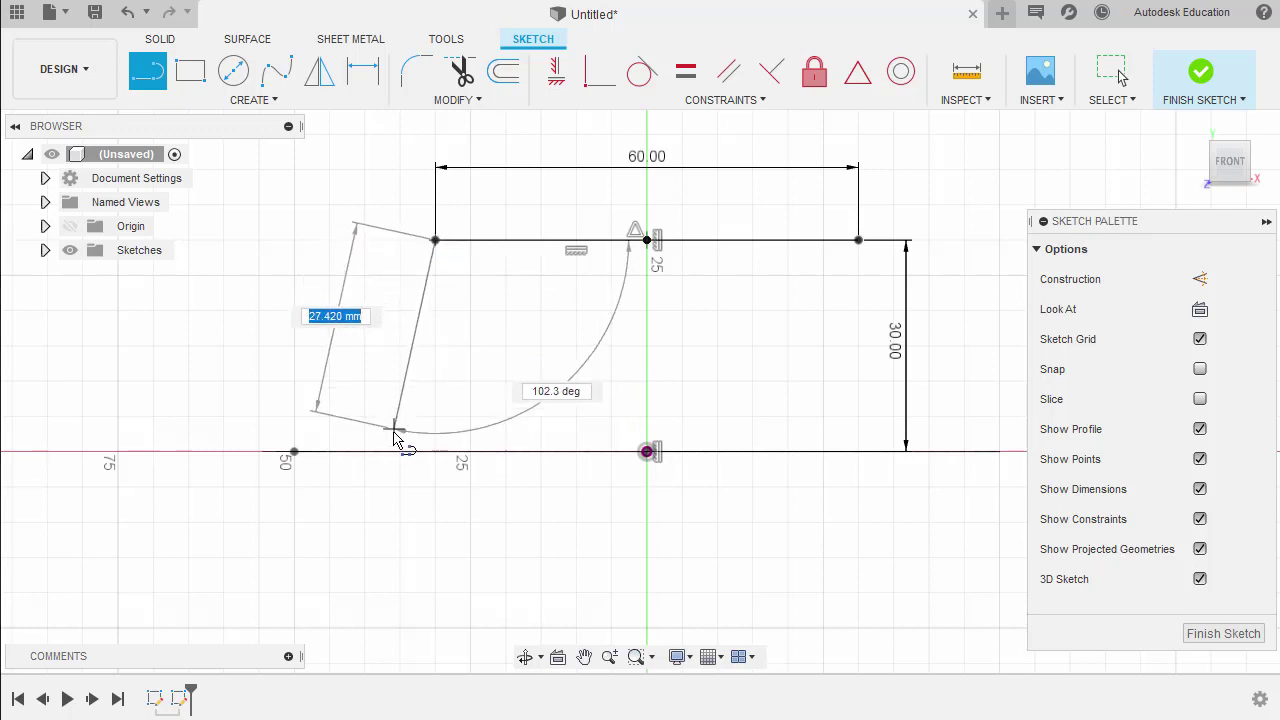
scroll(392, 450, "up", 3)
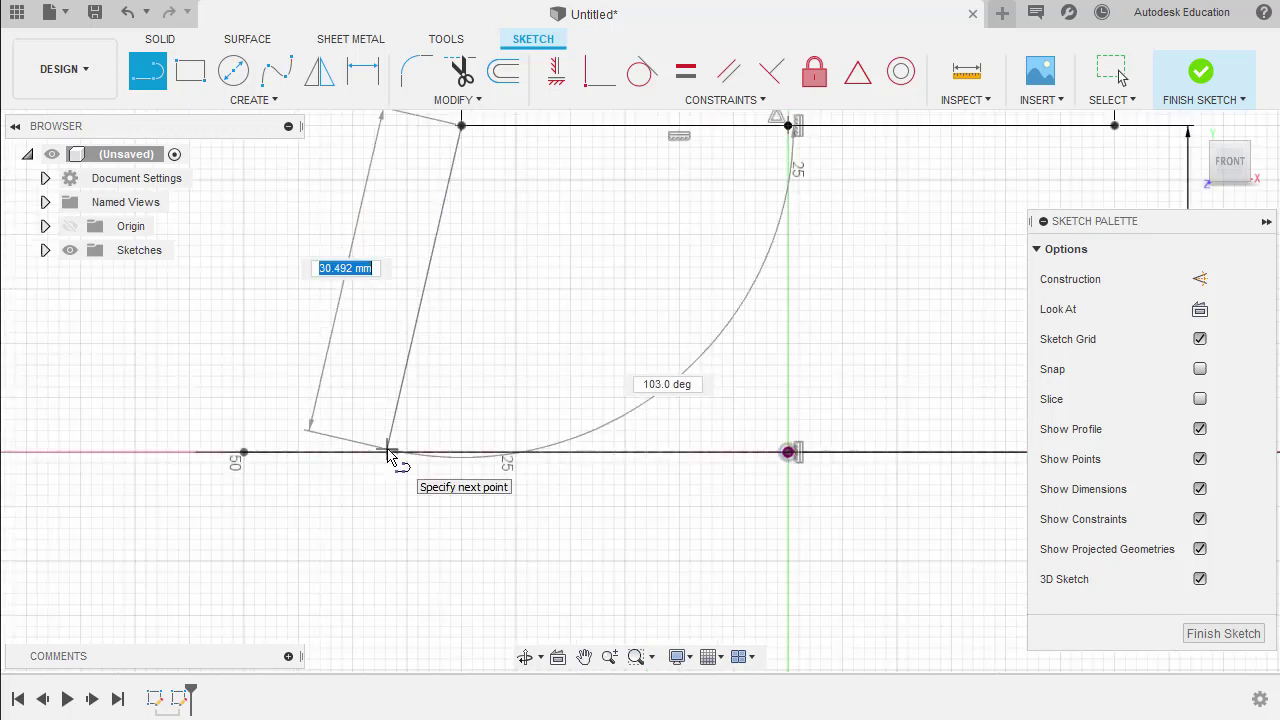
left_click(390, 452)
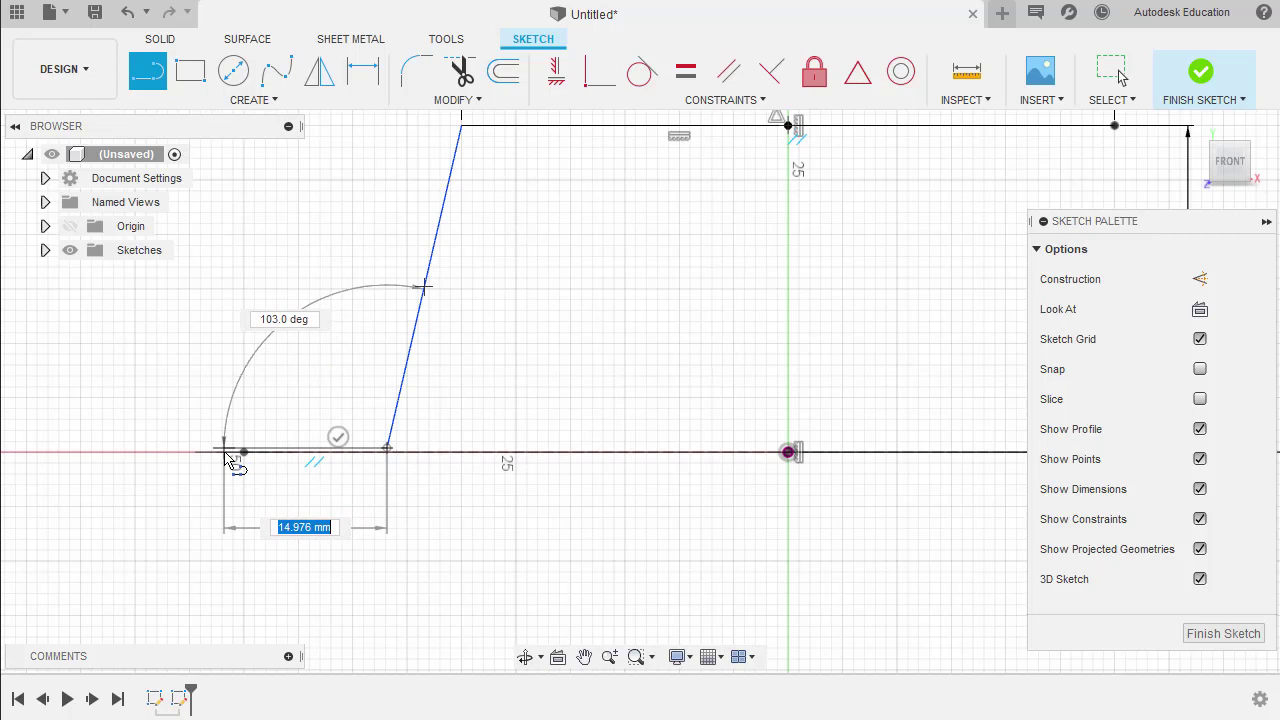
left_click(226, 452)
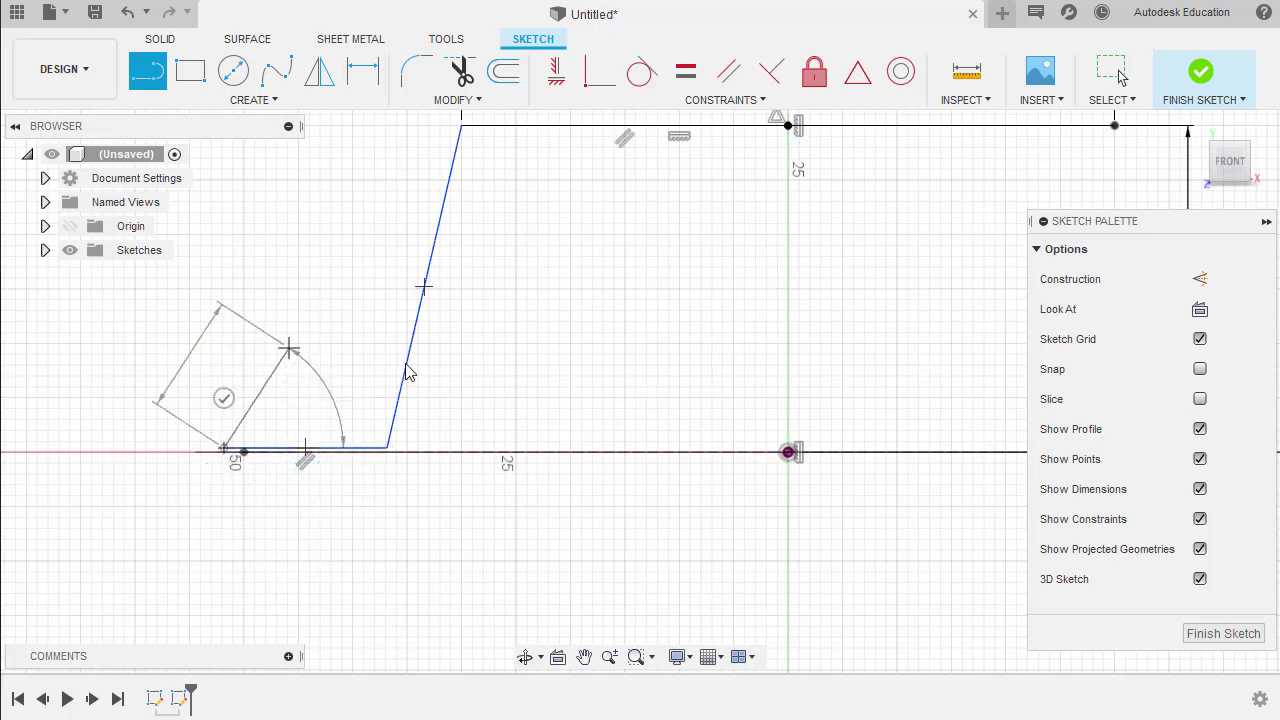
key("Escape")
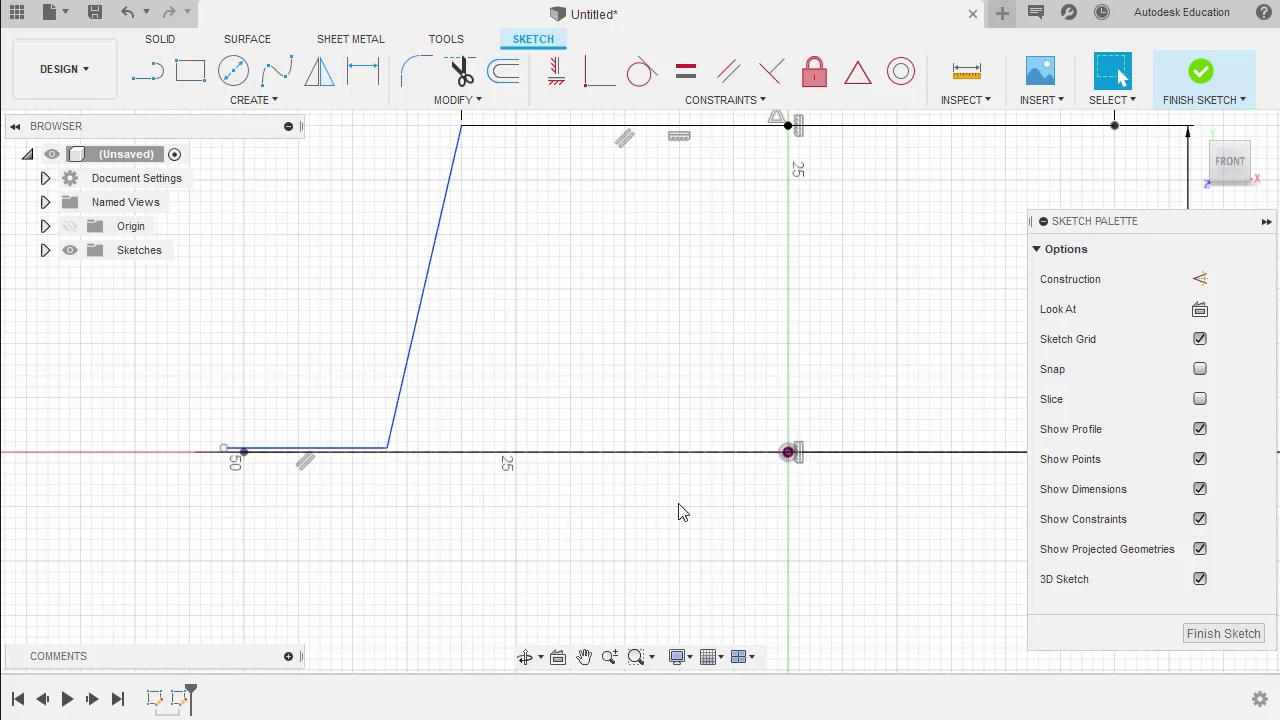
- Align the lower corner of the slanted line with the origin using a Horizontal/Vertical constraint
left_click(389, 450)
left_click(788, 452)
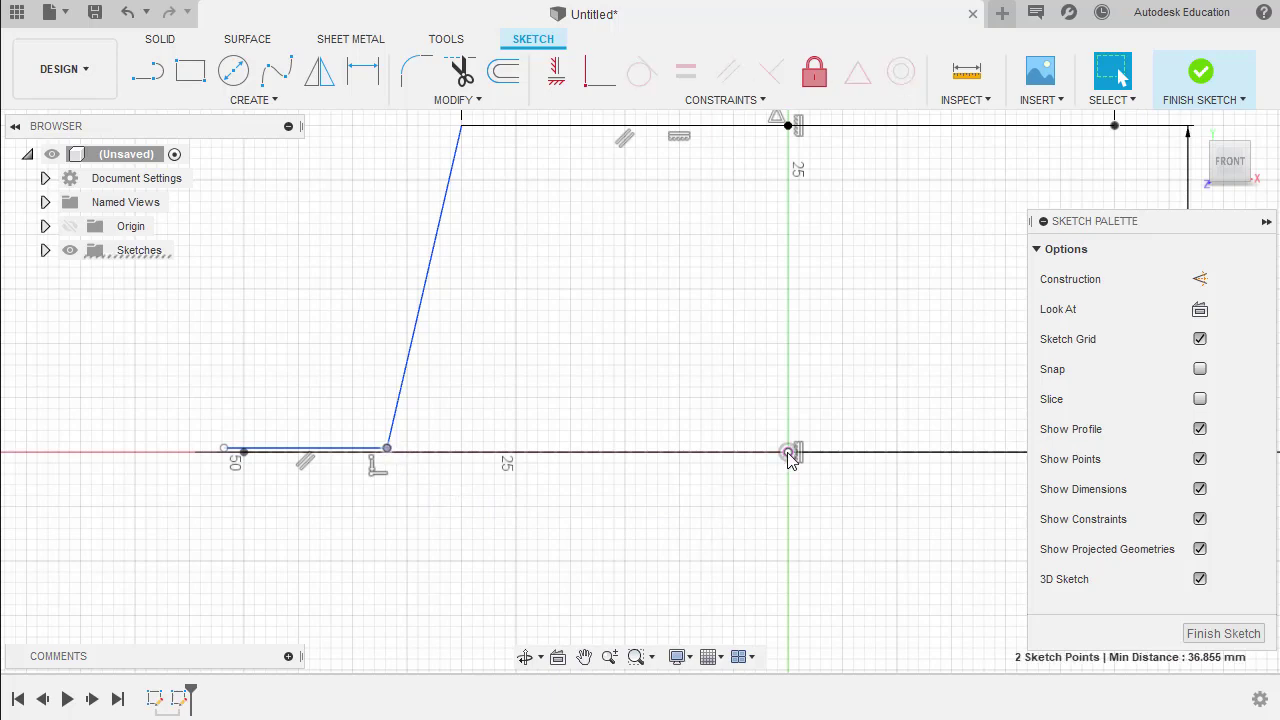
right_click(560, 389)
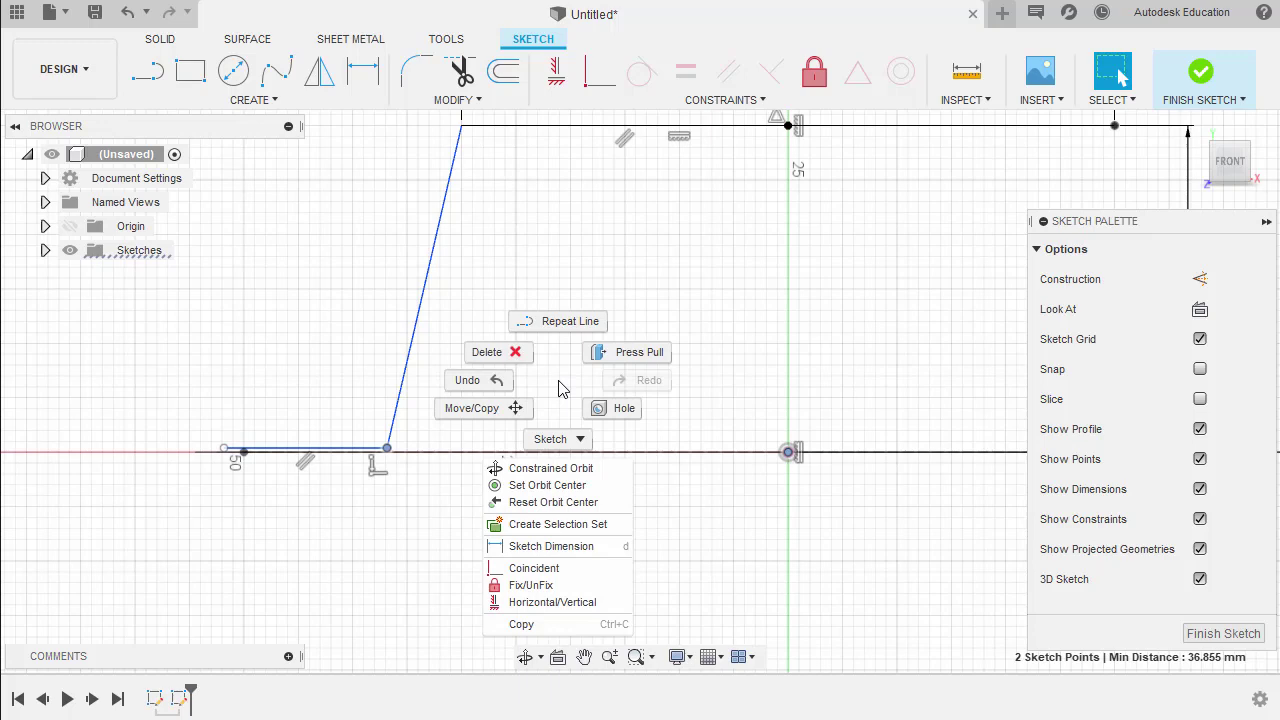
left_click(552, 603)
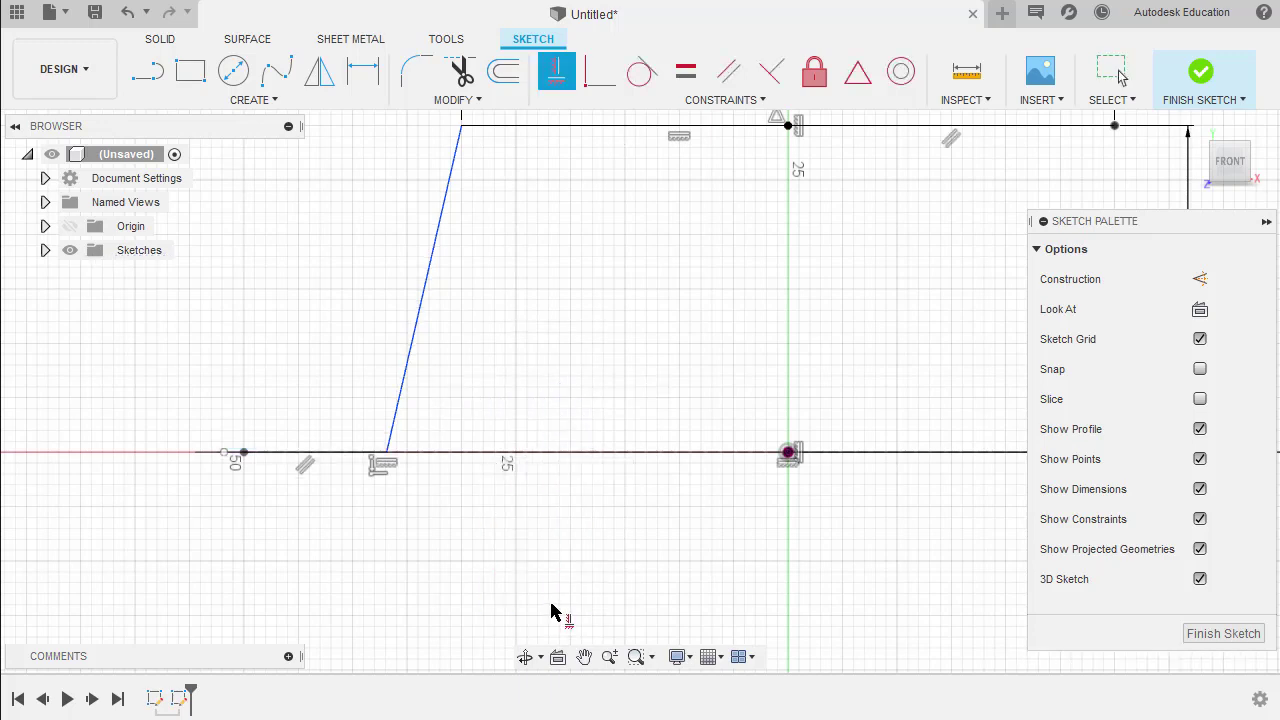
- Project the center point of the base sketch's circles into the side profile sketch
mouse_move(555, 517)
middle_mouse_down("shift")
mouse_move(488, 437)
mouse_move(517, 451)
mouse_move(526, 417)
middle_mouse_up("shift")
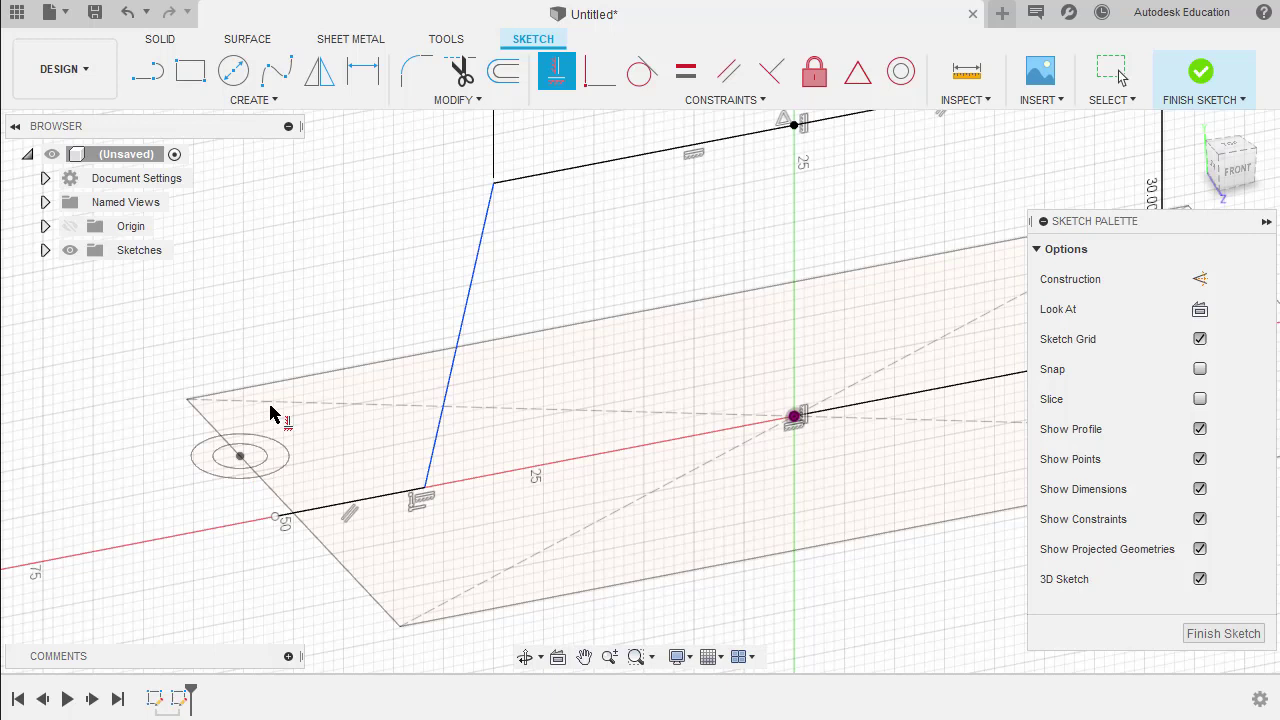
left_click(241, 458)
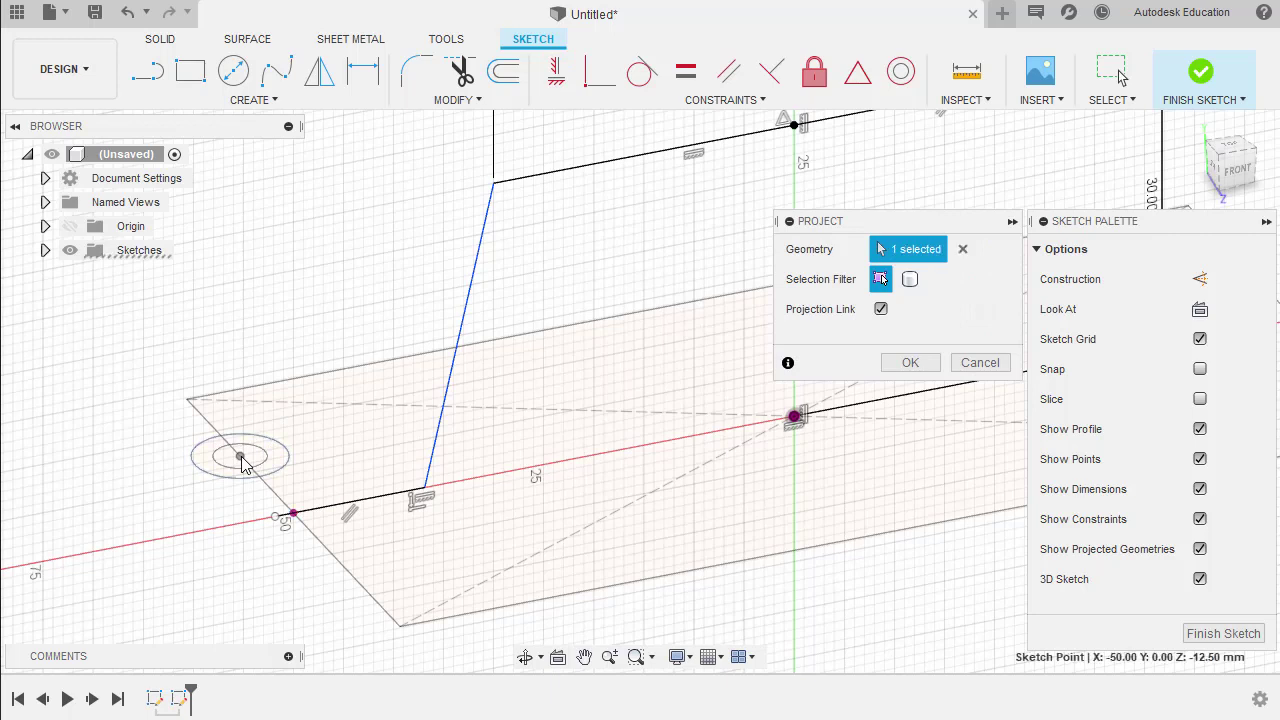
left_click(910, 363)
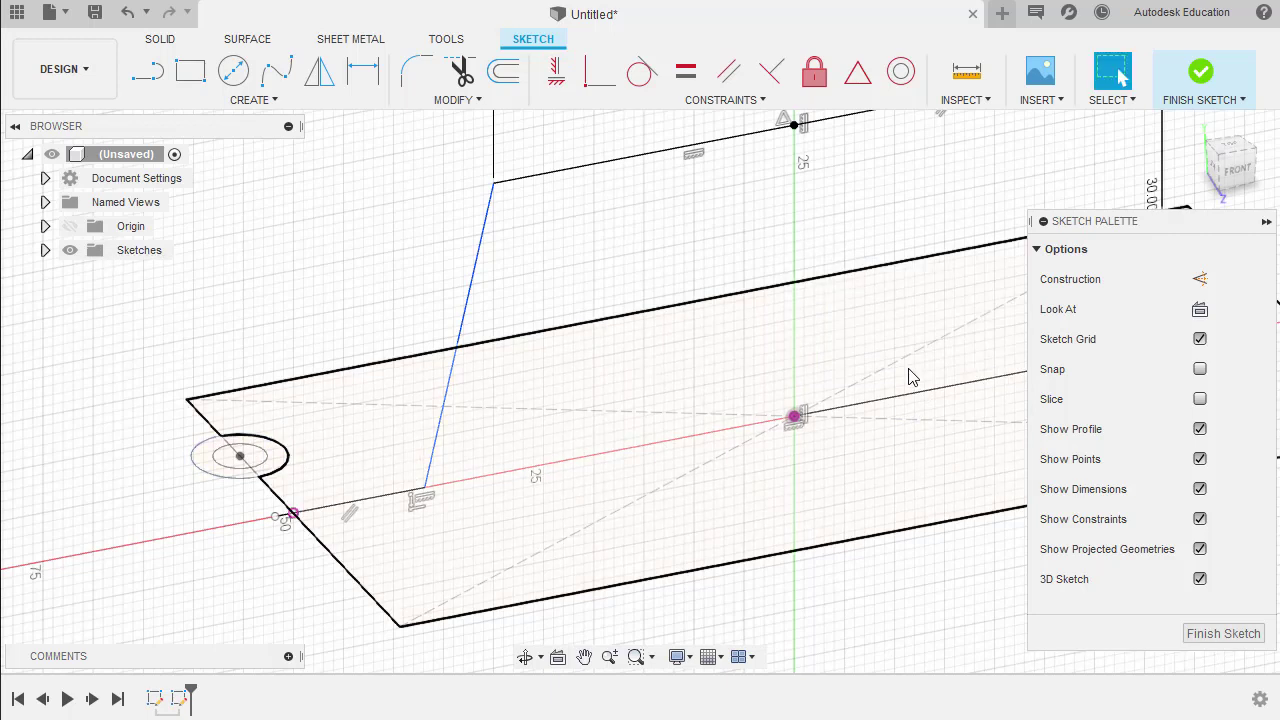
- Apply a coincident constraint between the short horizontal line's free end and the base rectangle's left edge at the projected point
left_click(590, 80)
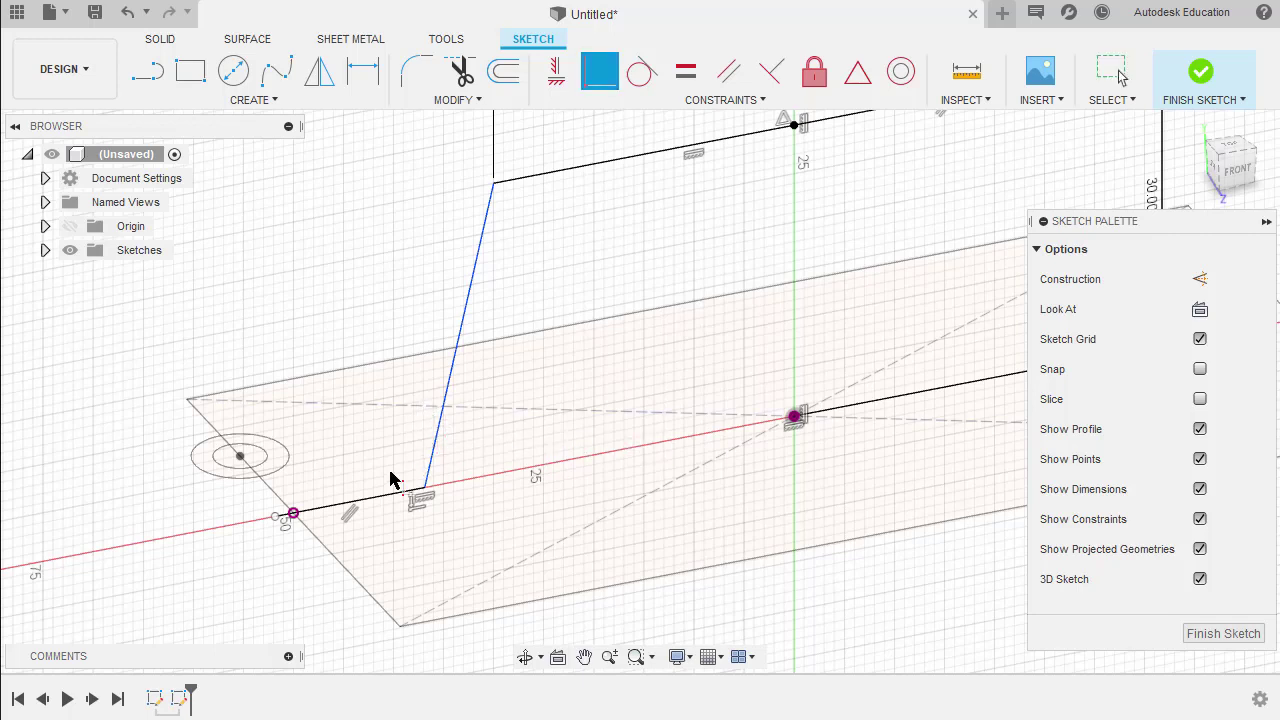
left_click(286, 519)
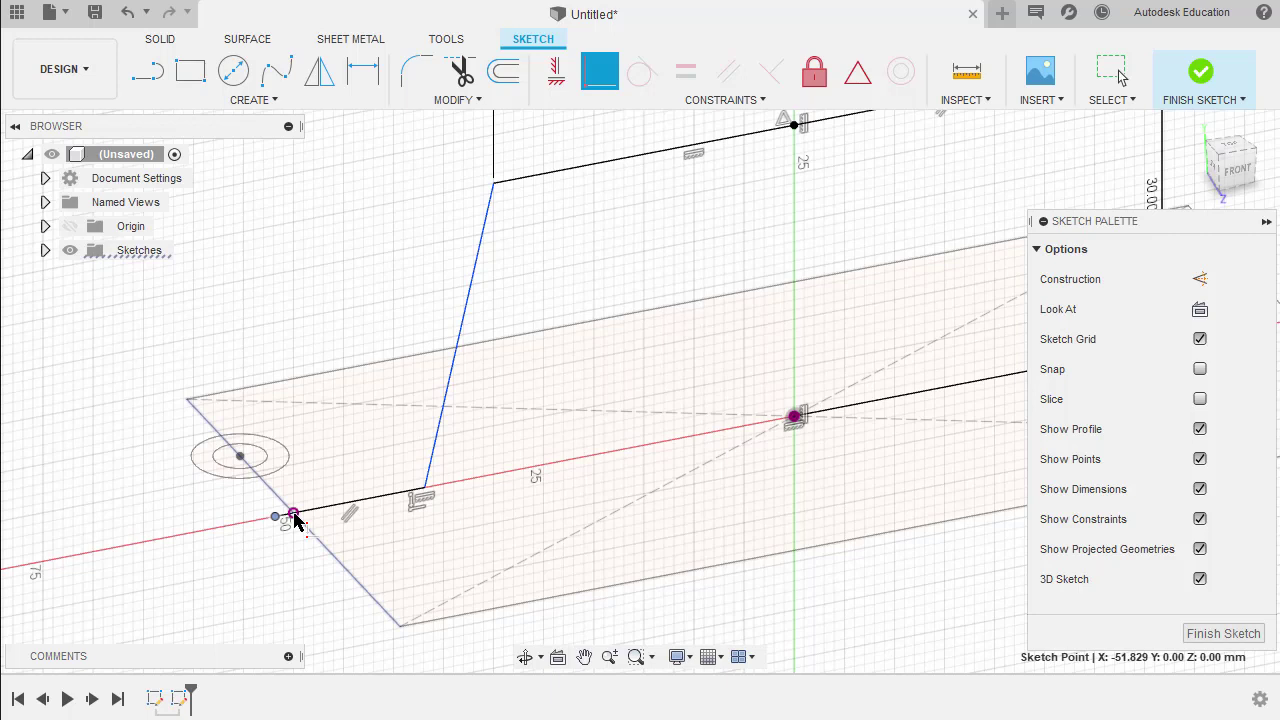
left_click(294, 516)
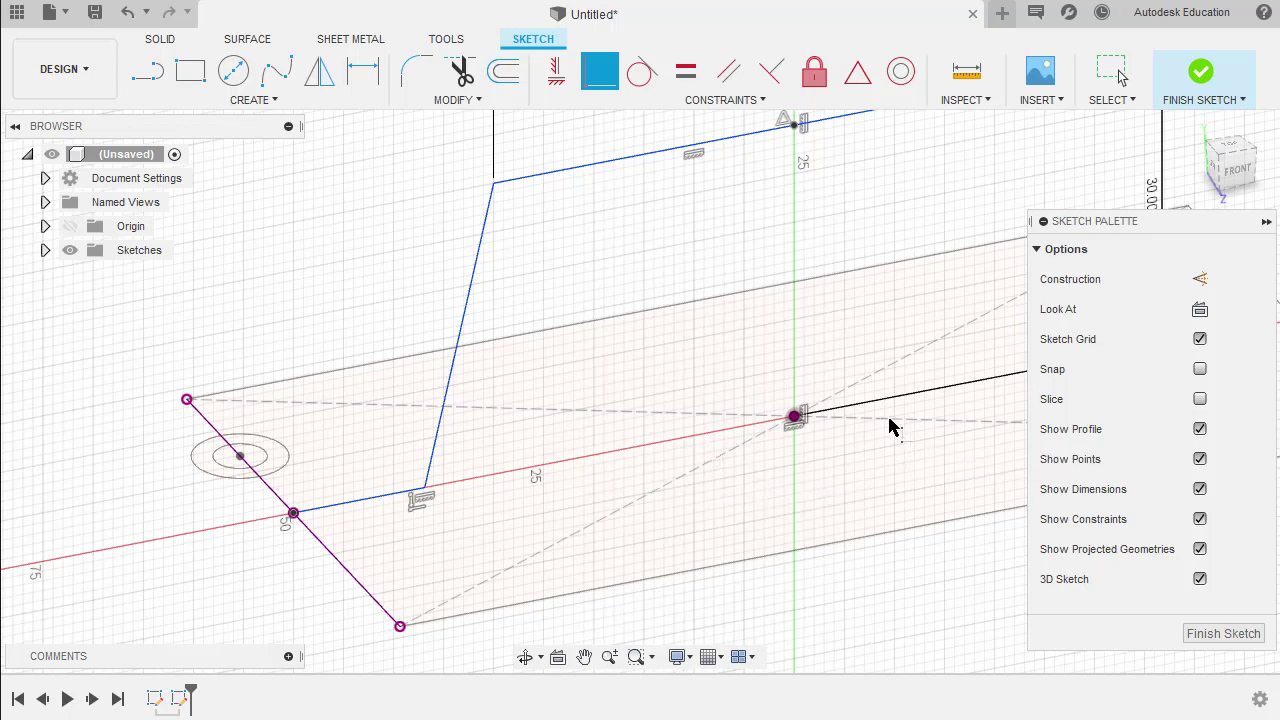
- Dimension the horizontal distance from the slanted line's lower corner to the origin as 42 mm
left_click(1200, 313)
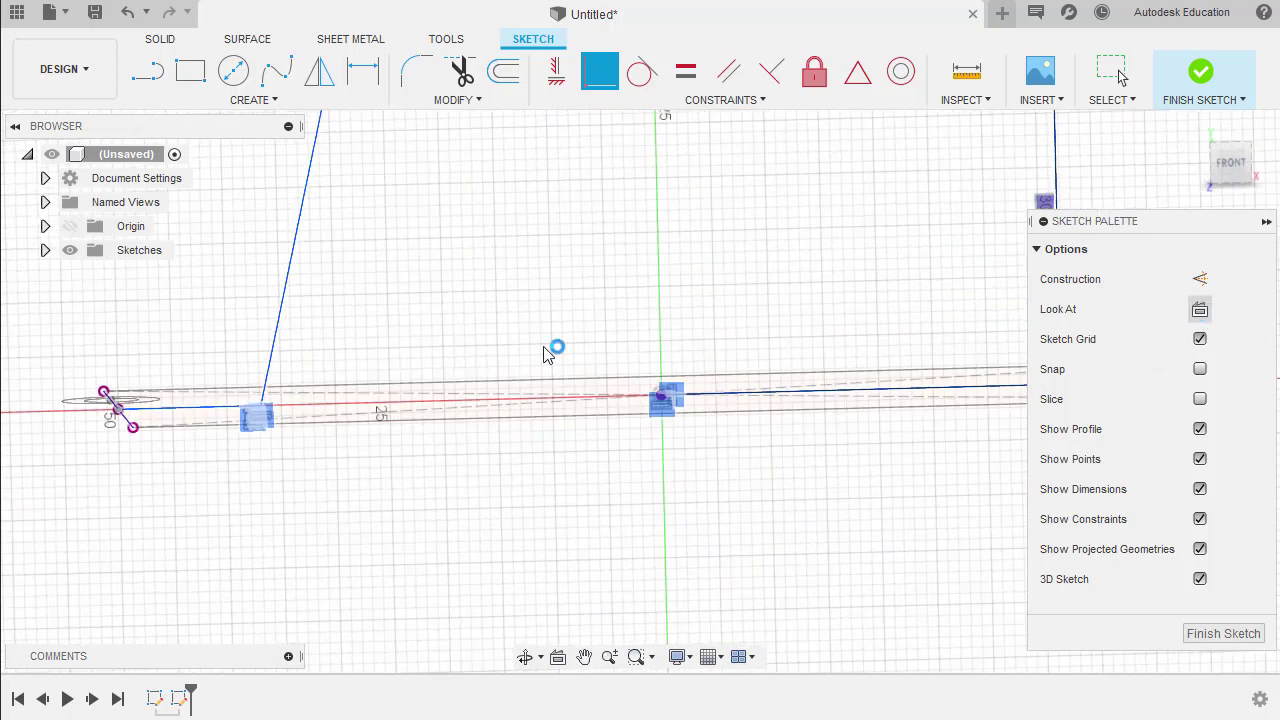
middle_click_drag(662, 316, 561, 316)
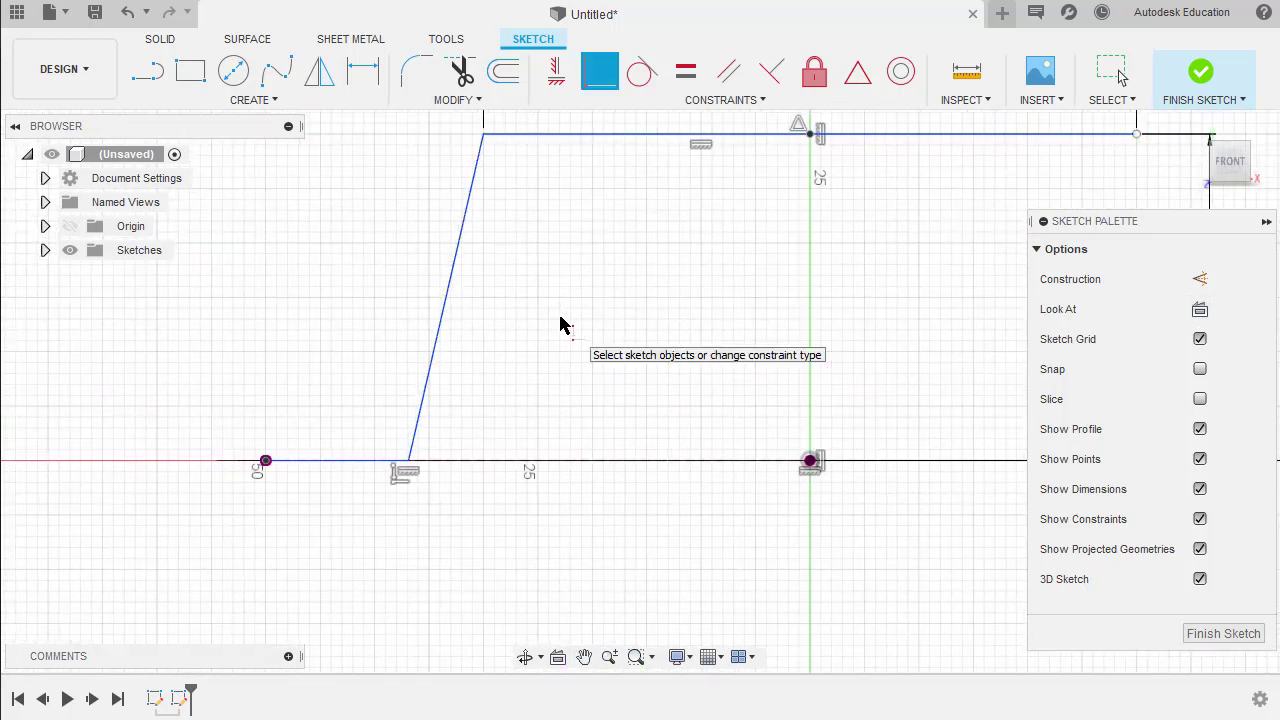
key("d")
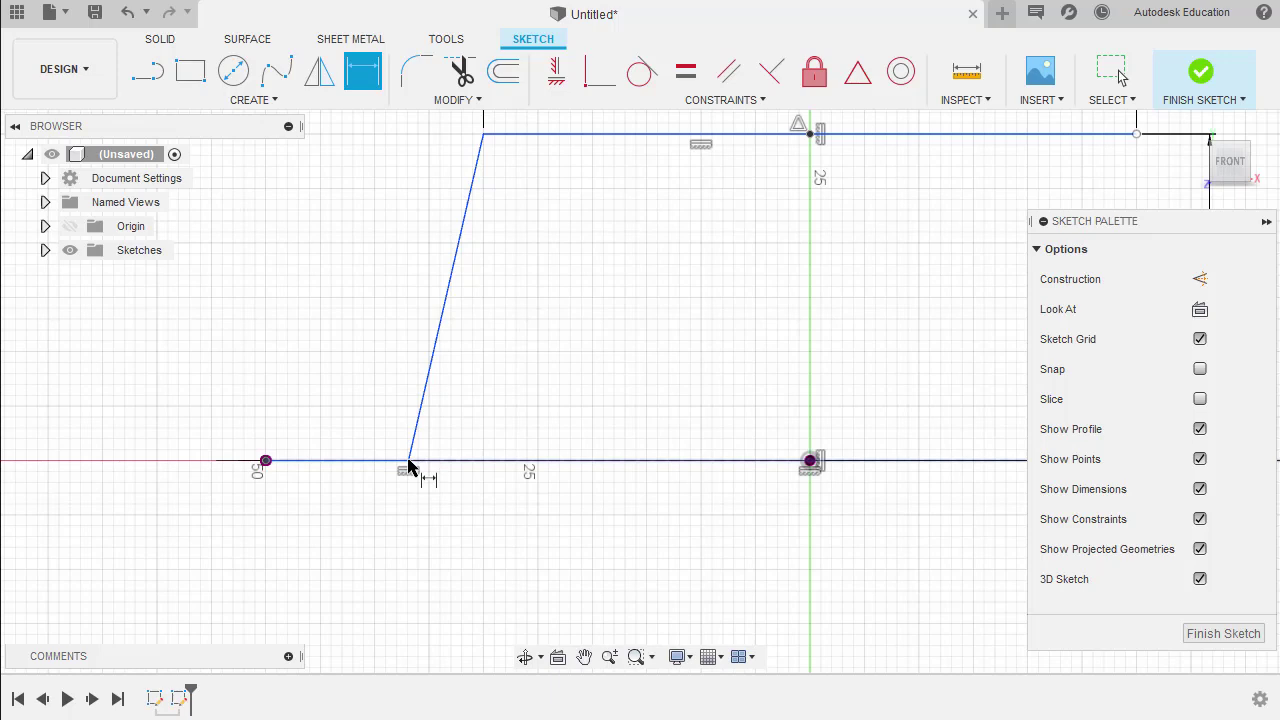
middle_click_drag(410, 462, 427, 480, "shift")
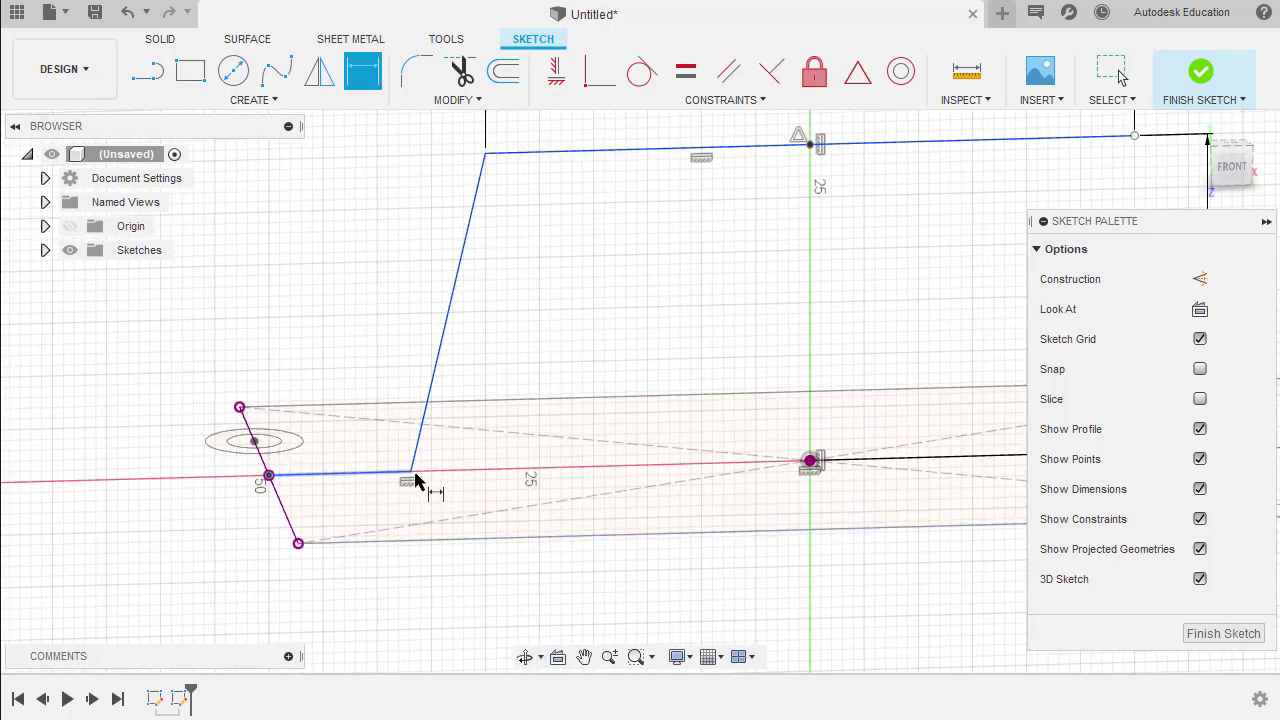
left_click(412, 473)
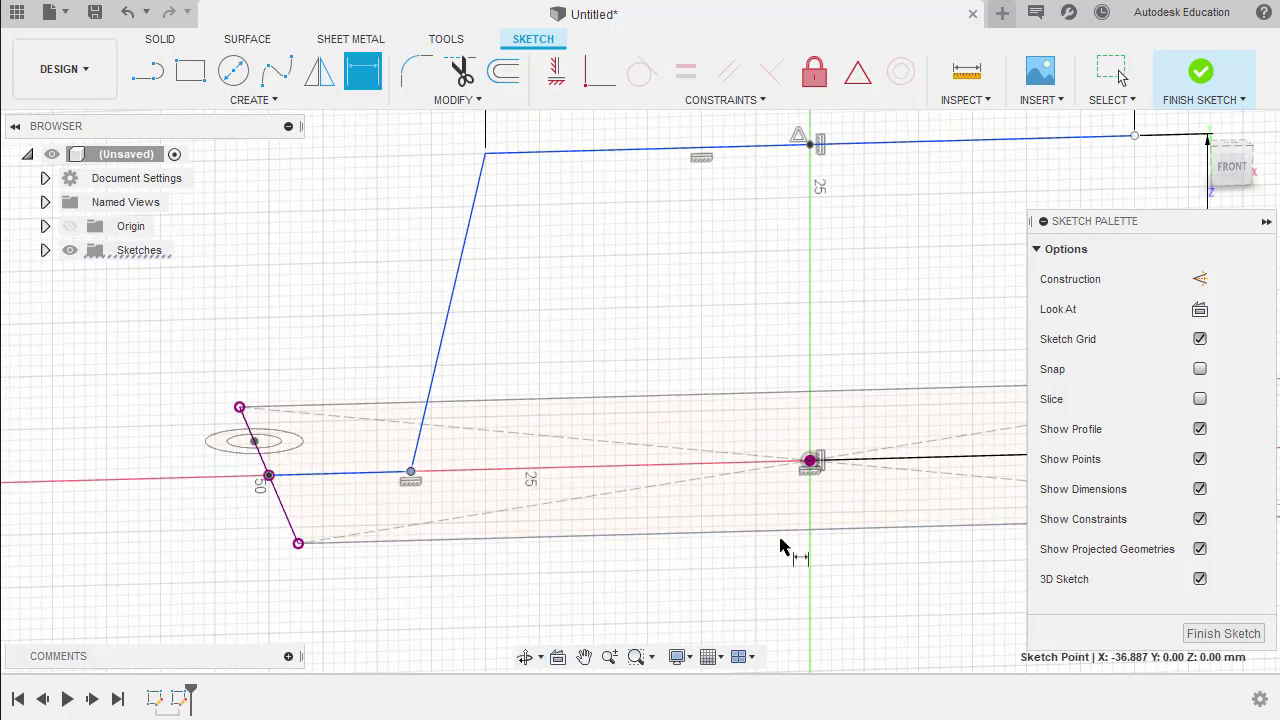
left_click(810, 461)
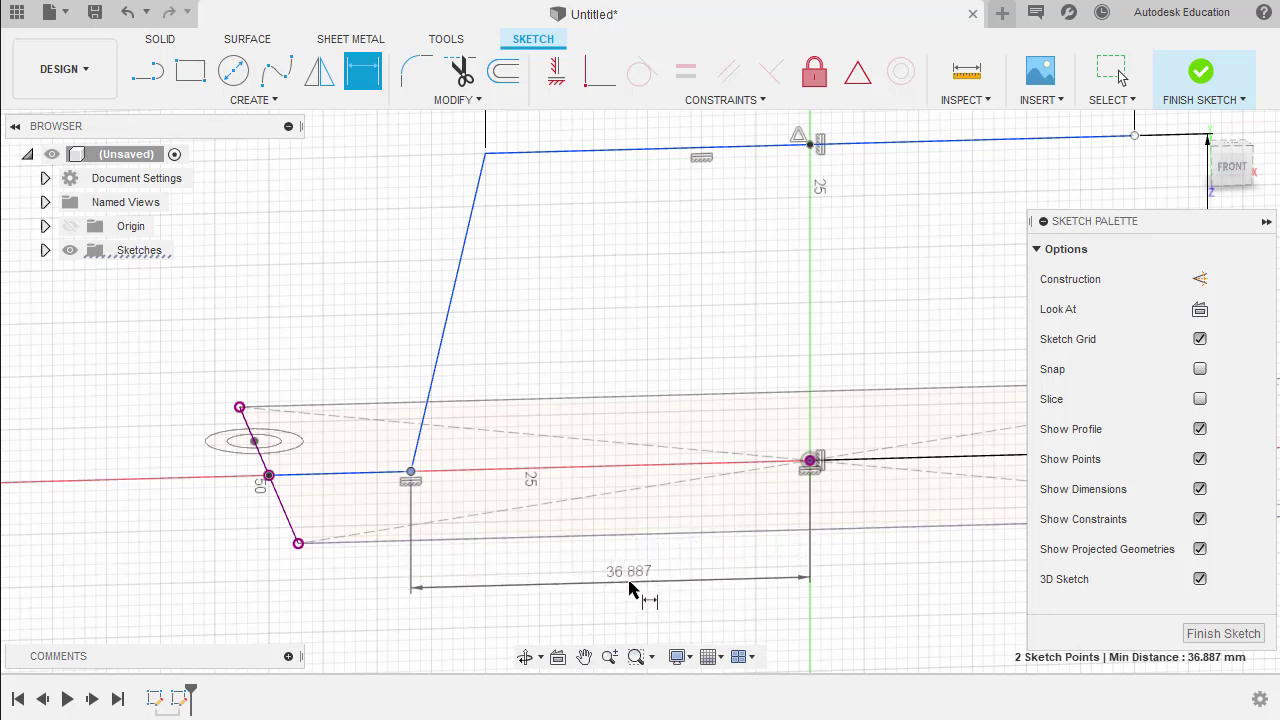
left_click(632, 589)
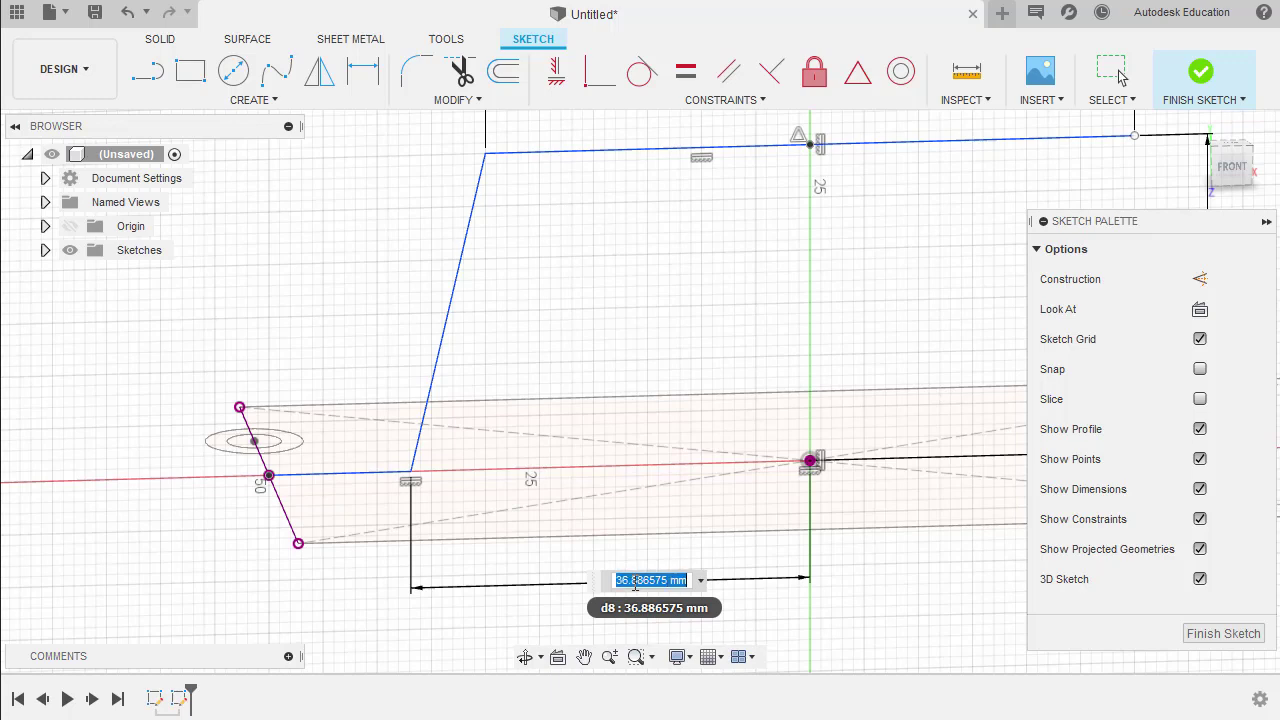
type("42")
key("Return")
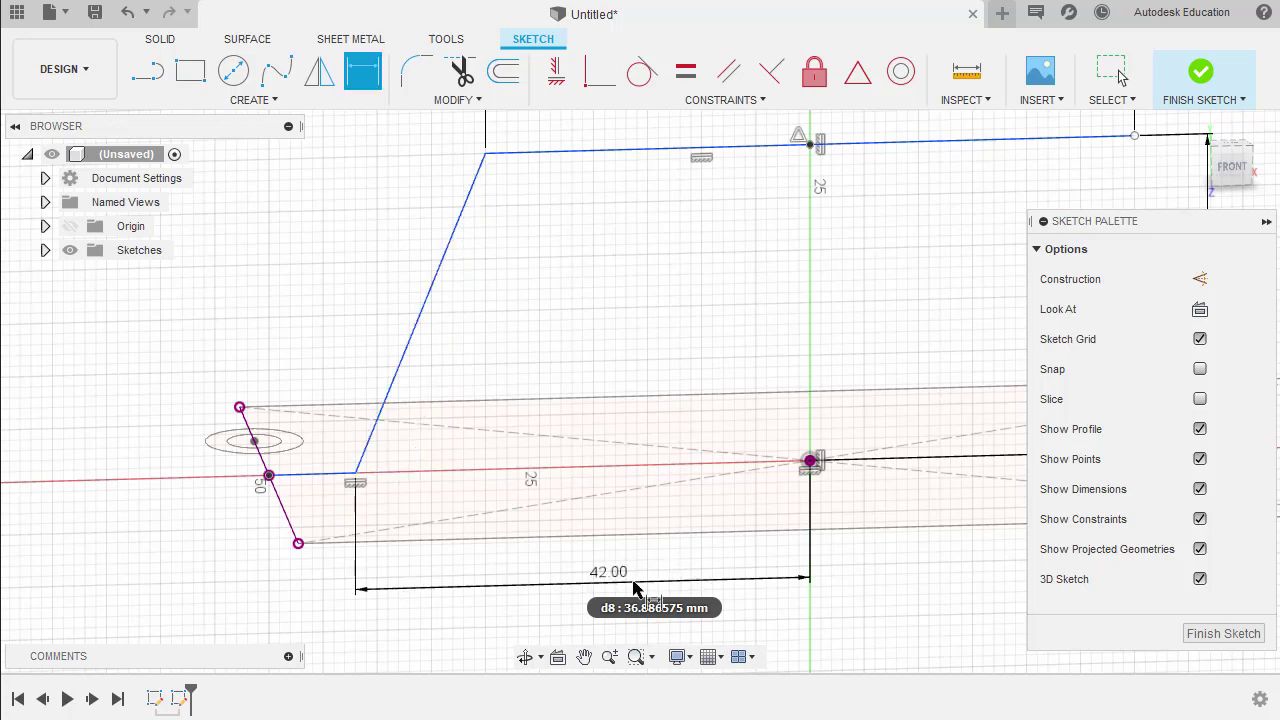
middle_click_drag(566, 551, 551, 482)
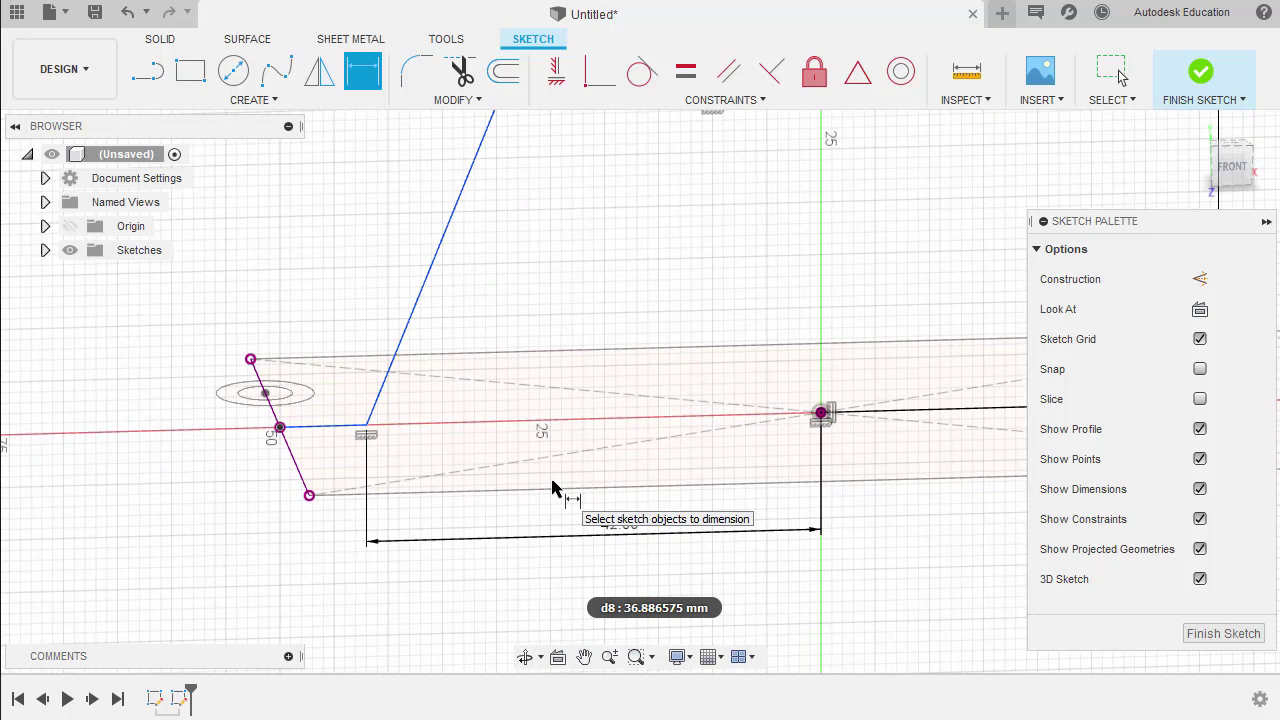
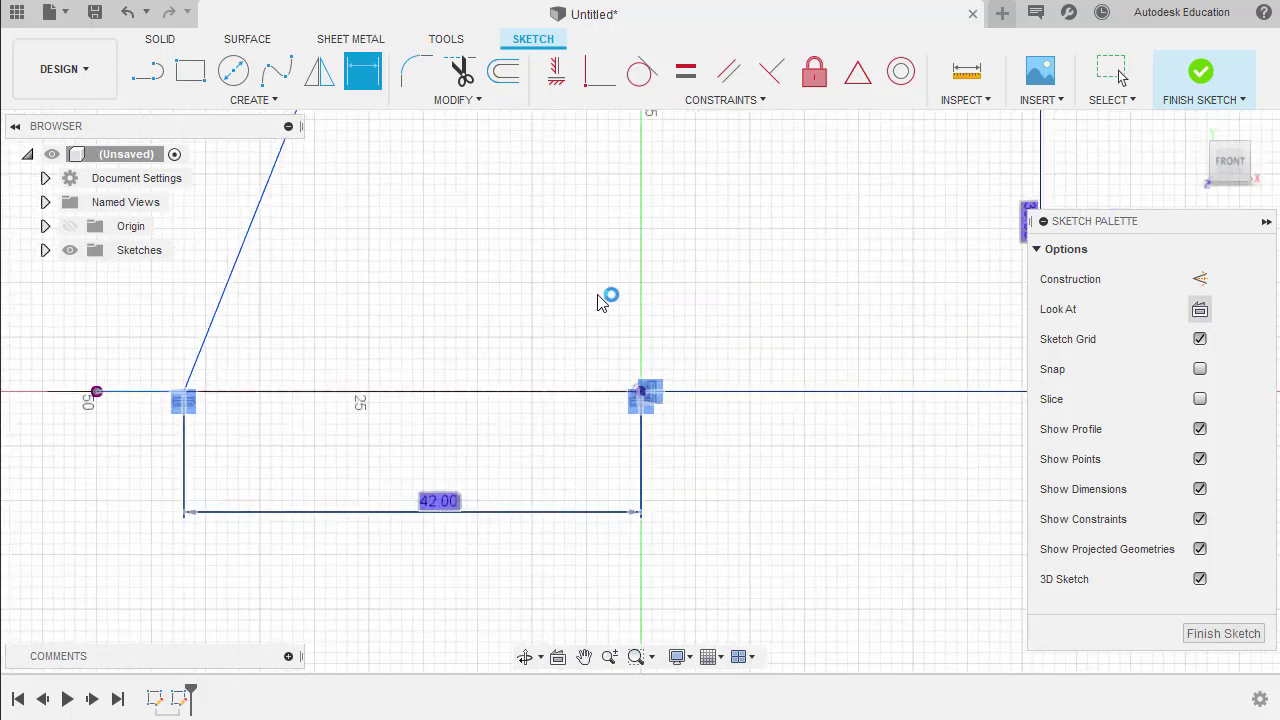
middle_click_drag(580, 303, 634, 417)
scroll(606, 348, "down", 2)
key("Escape")
scroll(606, 347, "down", 1)
middle_click_drag(606, 347, 662, 400)
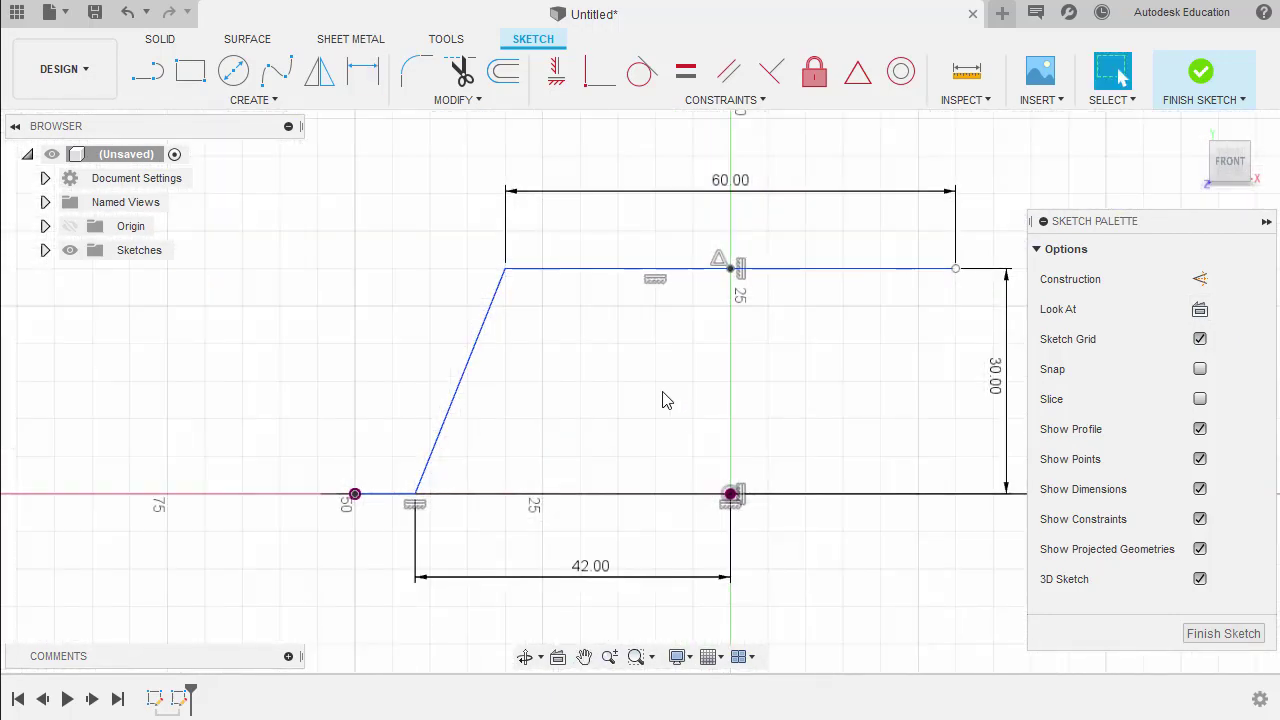
left_click(453, 400)
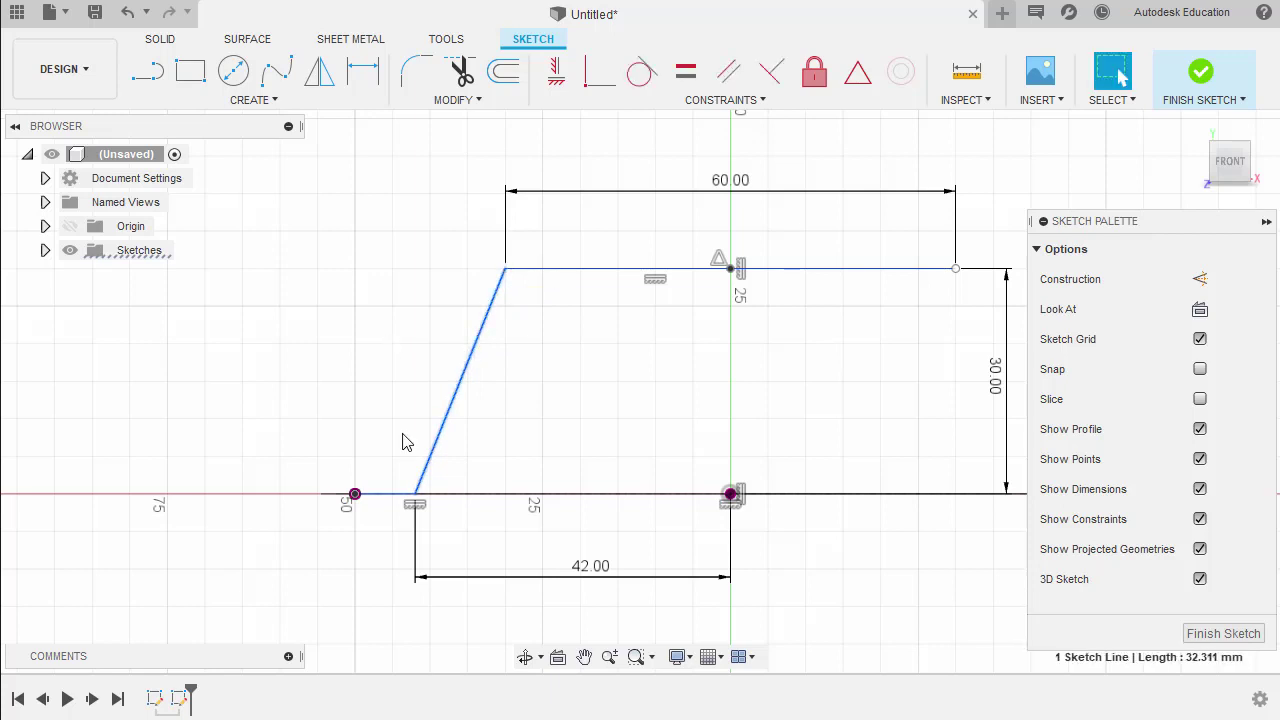
left_click(400, 505)
left_click(614, 268)
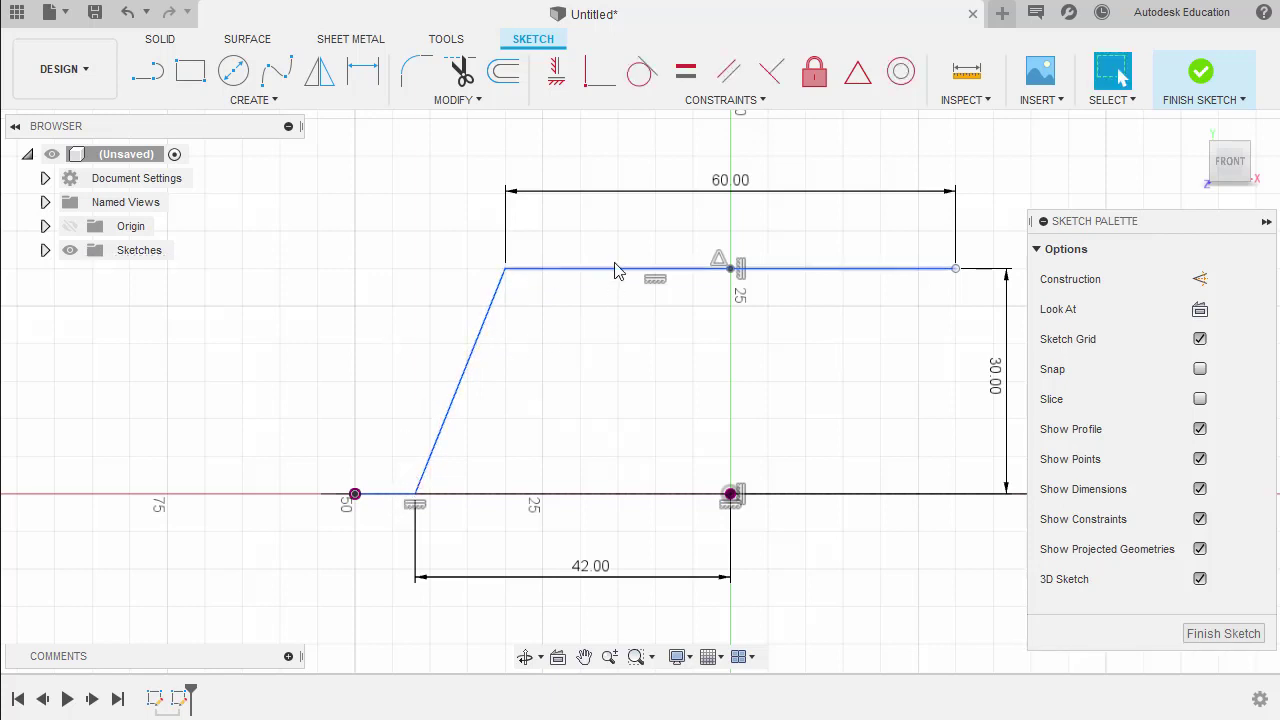
left_click(590, 332)
mouse_move(590, 332)
middle_mouse_down()
mouse_move(506, 346)
mouse_move(517, 349)
mouse_move(505, 360)
middle_mouse_up()
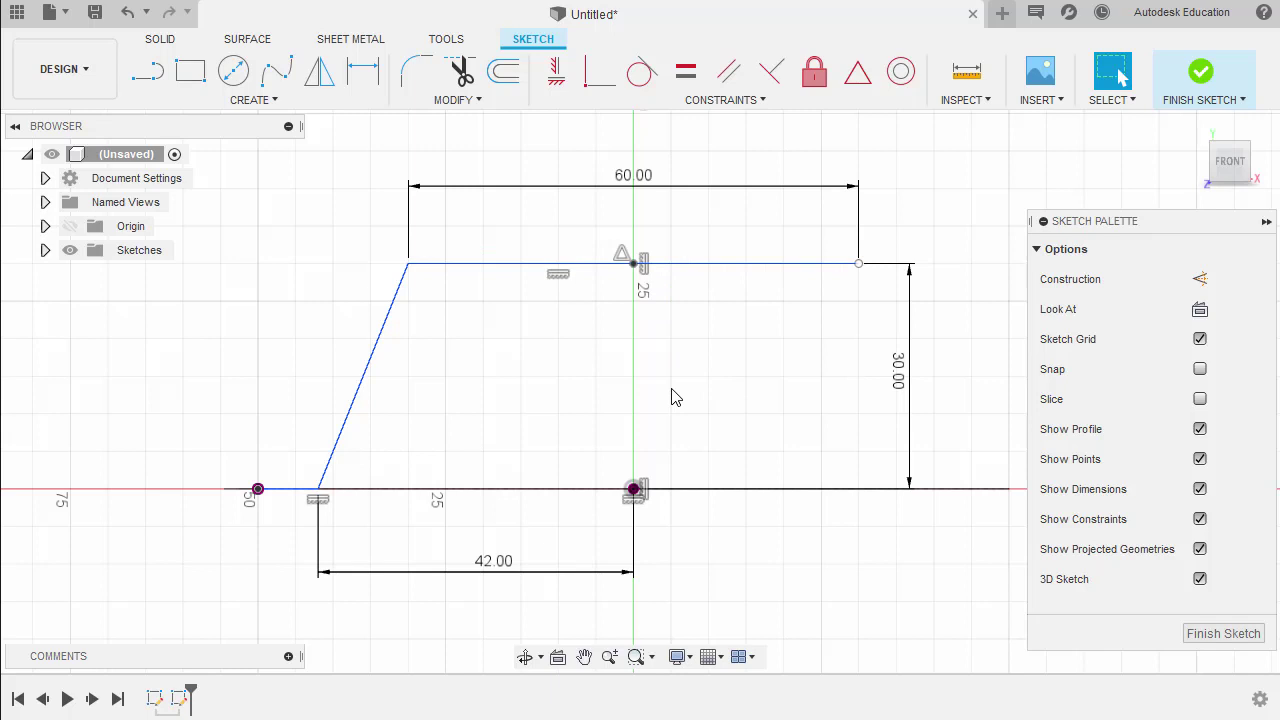
- Draw a vertical line from the origin to the top line's midpoint and convert it to construction geometry
key("l")
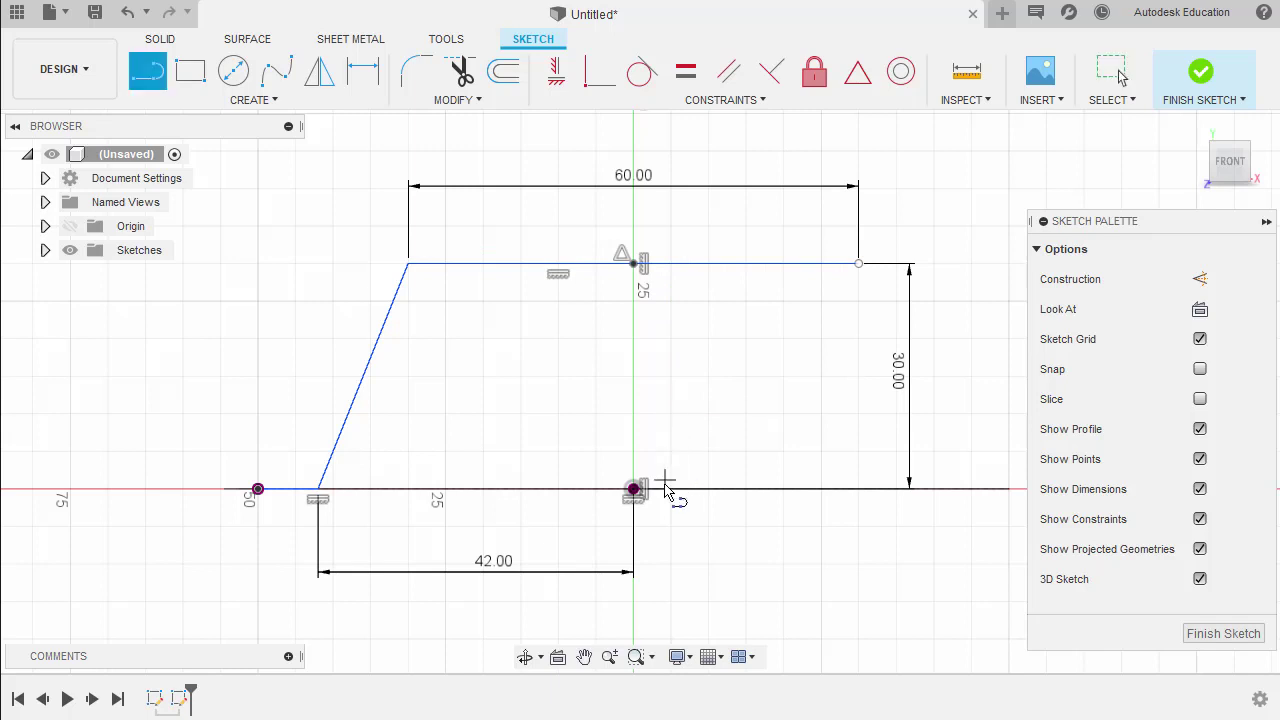
left_click(634, 489)
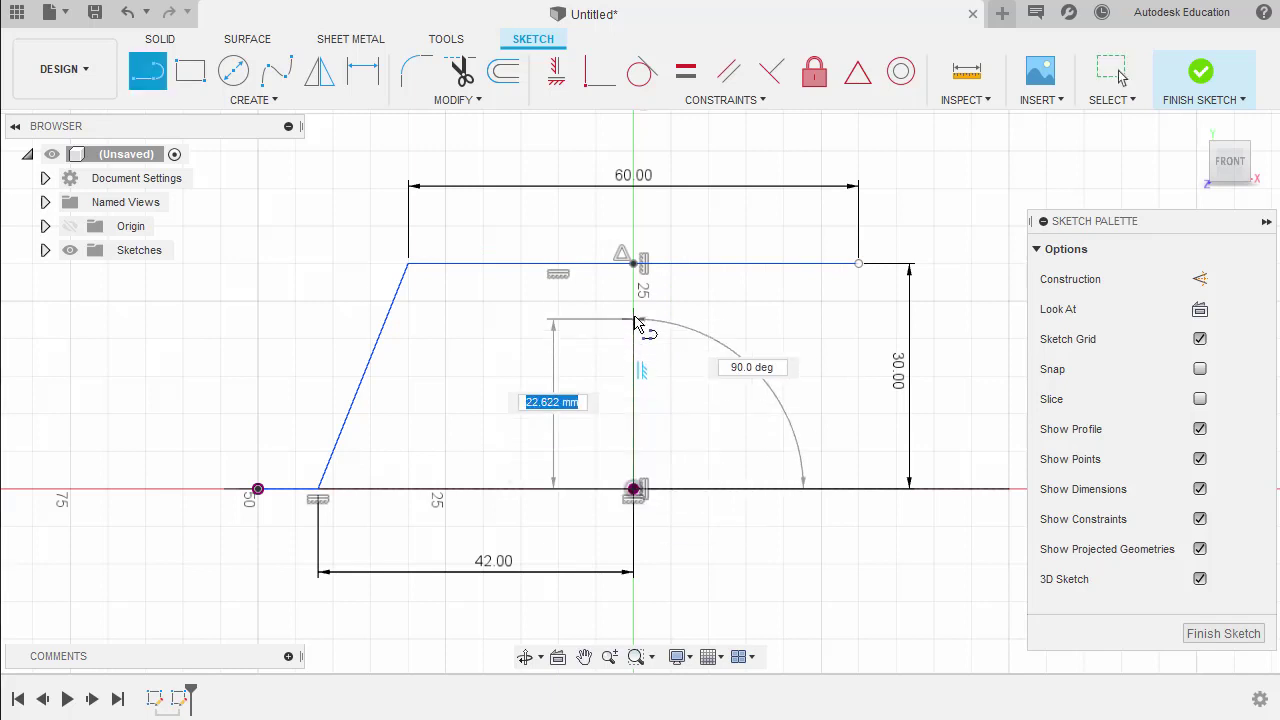
left_click(634, 264)
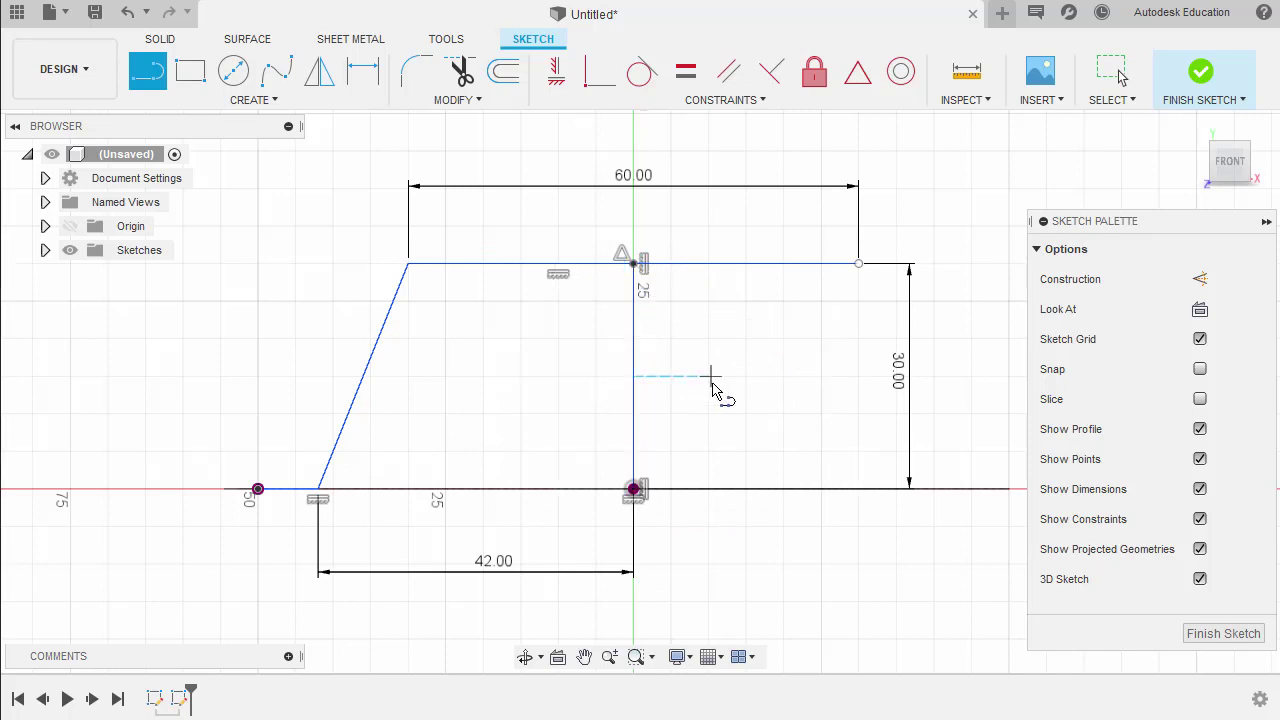
key("Escape")
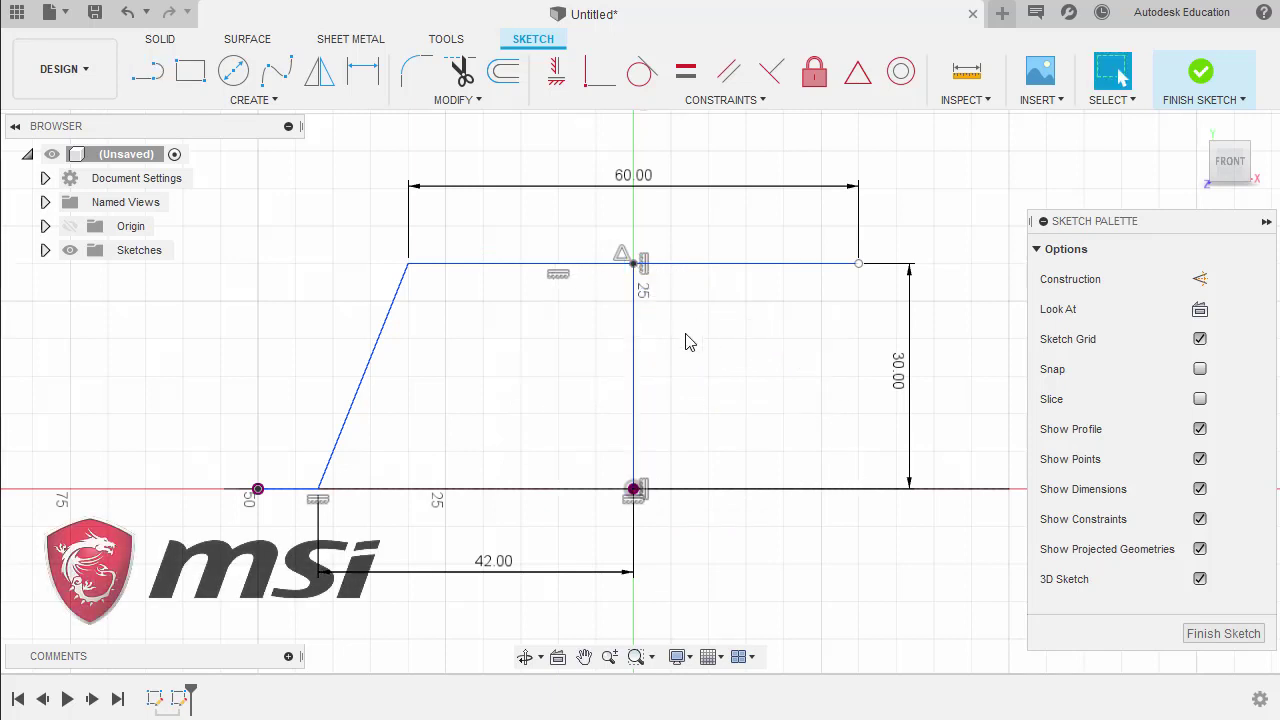
left_click(637, 365)
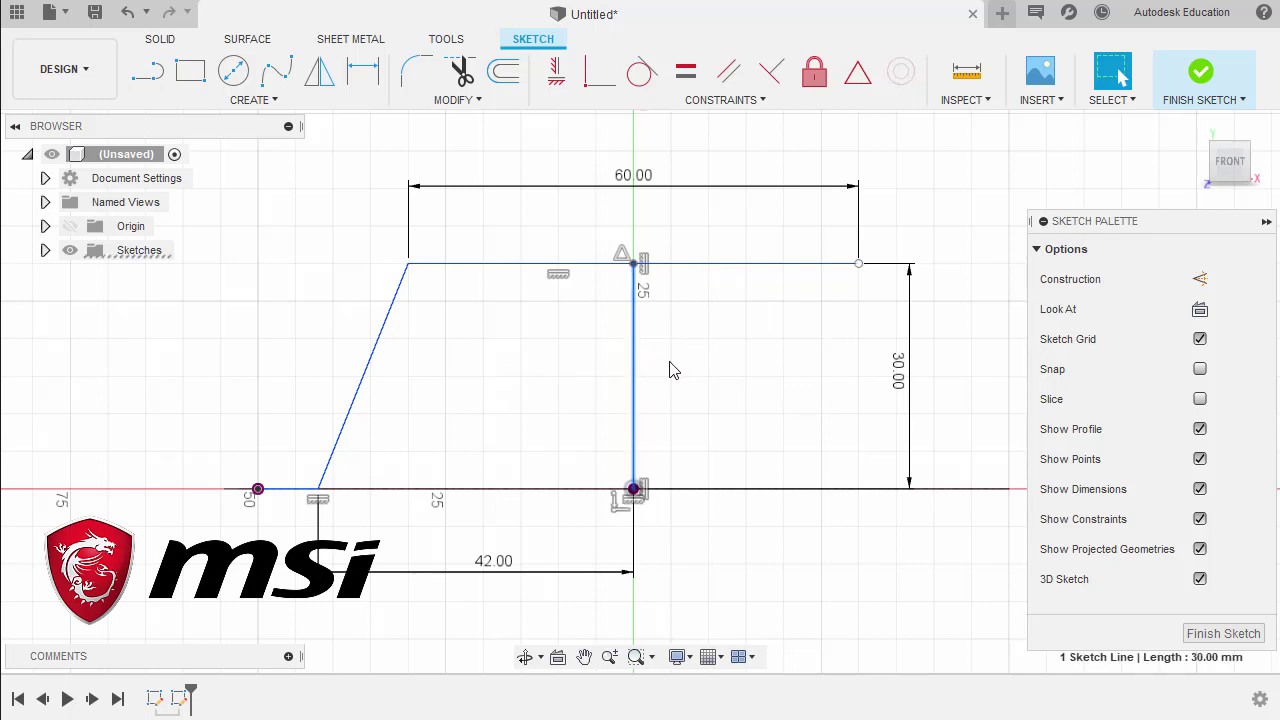
key("x")
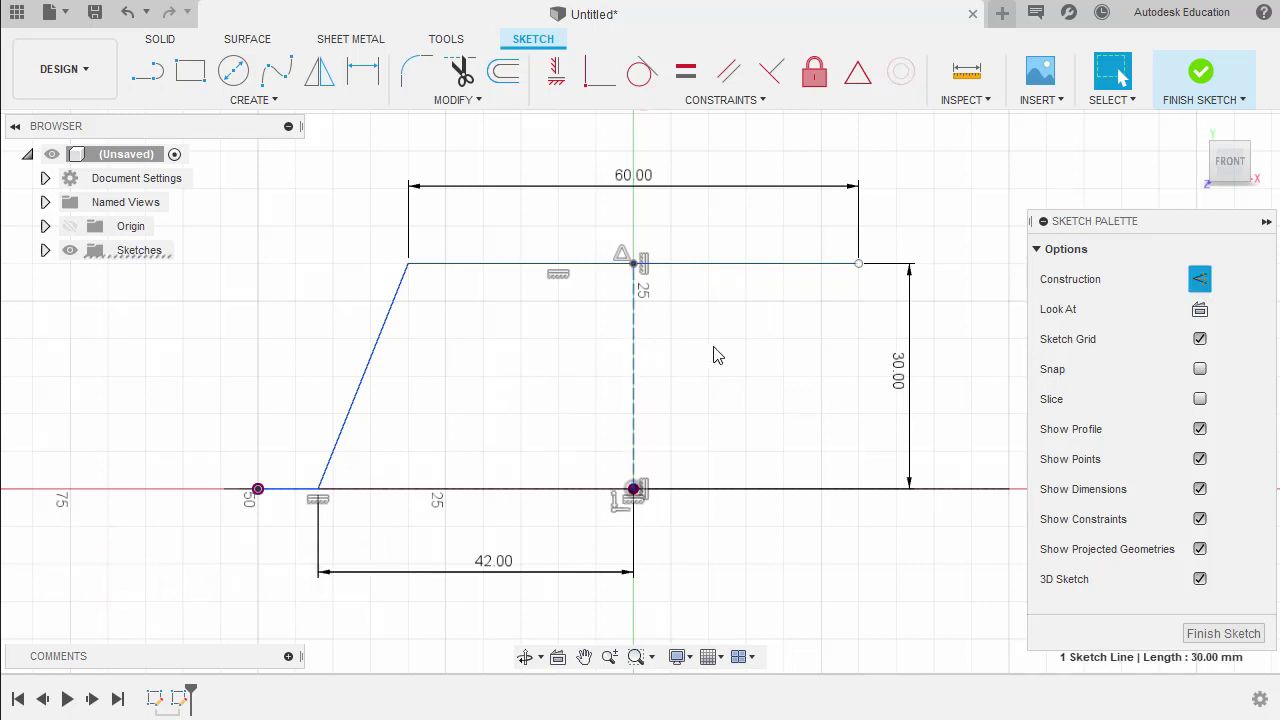
- Break the top horizontal line at its intersection with the vertical construction line
key("s")
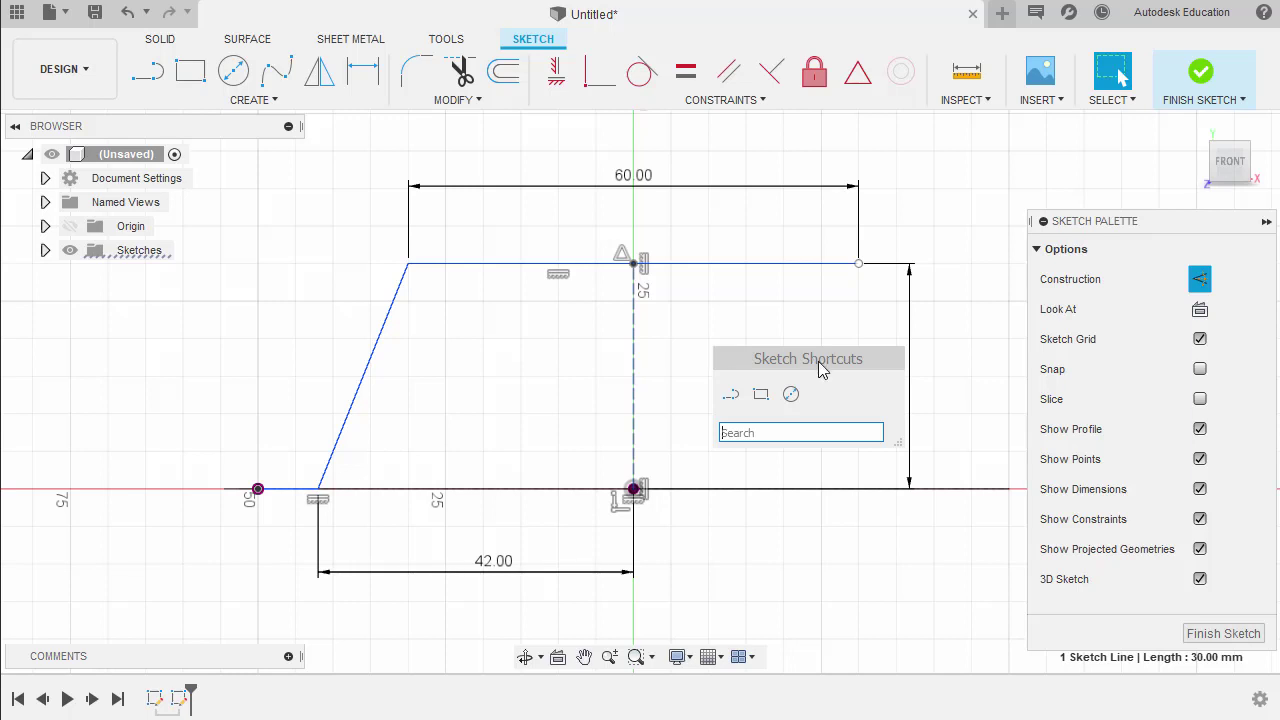
type("bre")
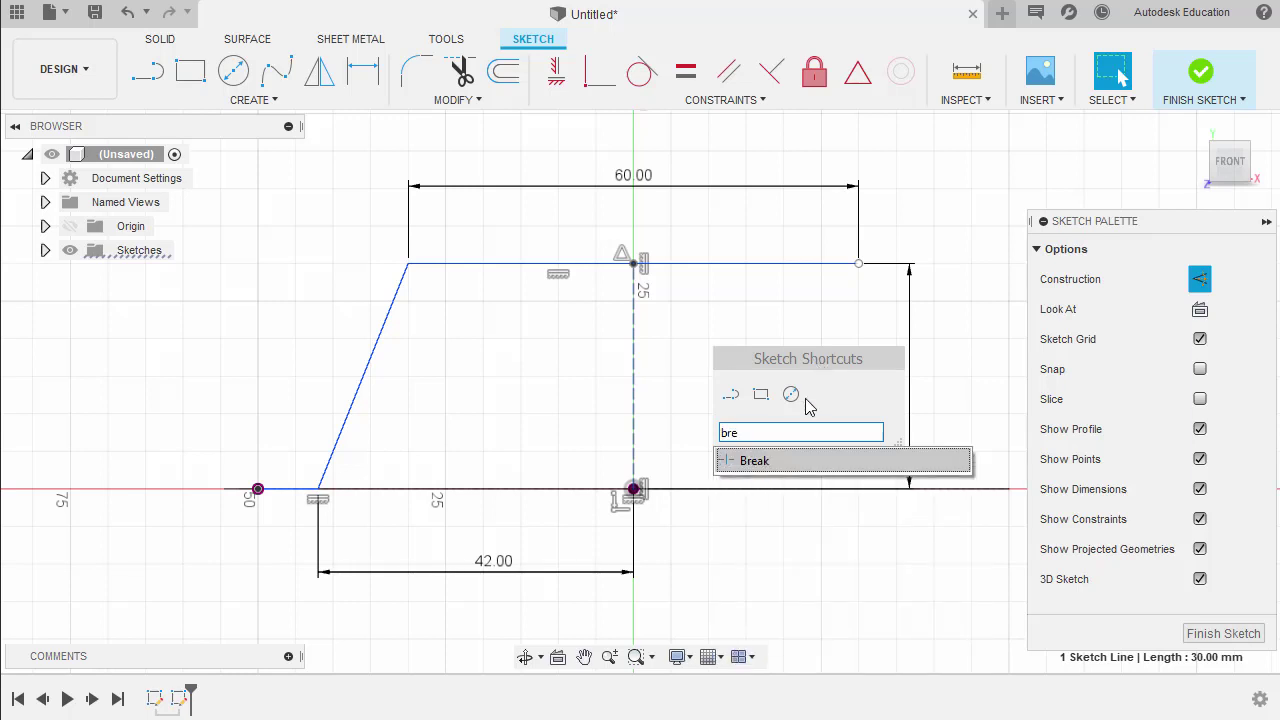
left_click(785, 462)
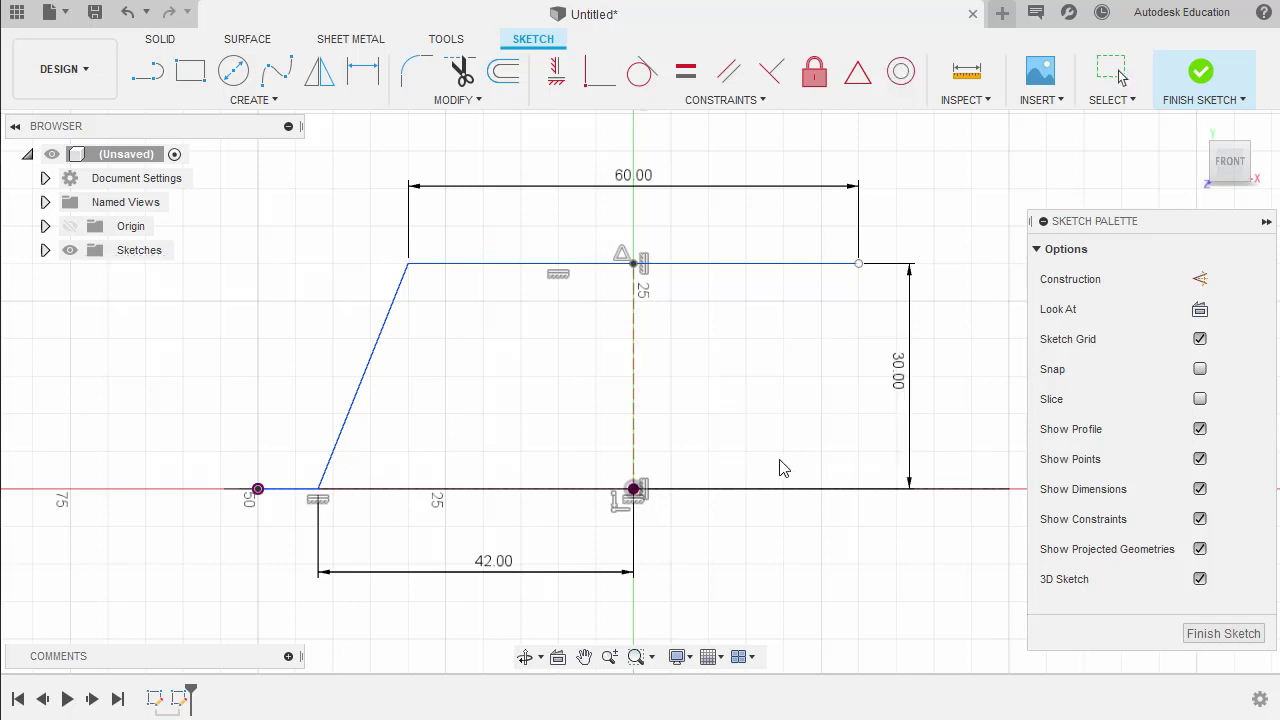
left_click(636, 263)
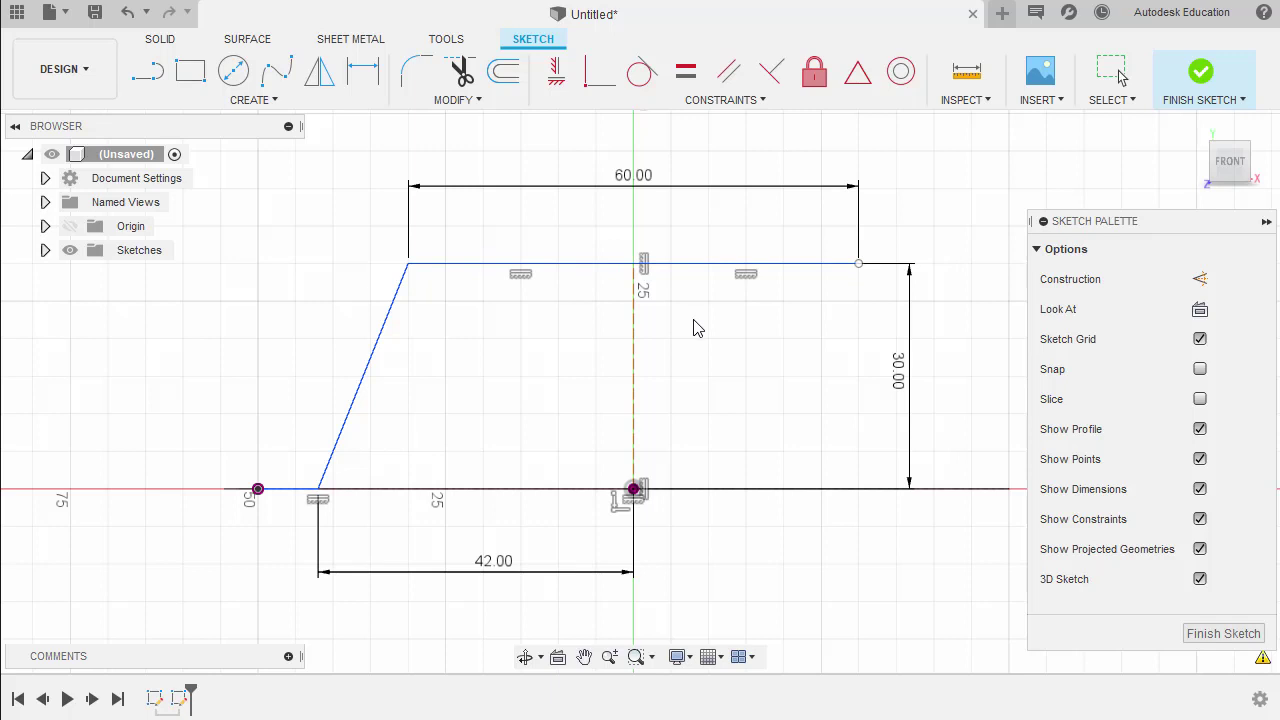
key("Escape")
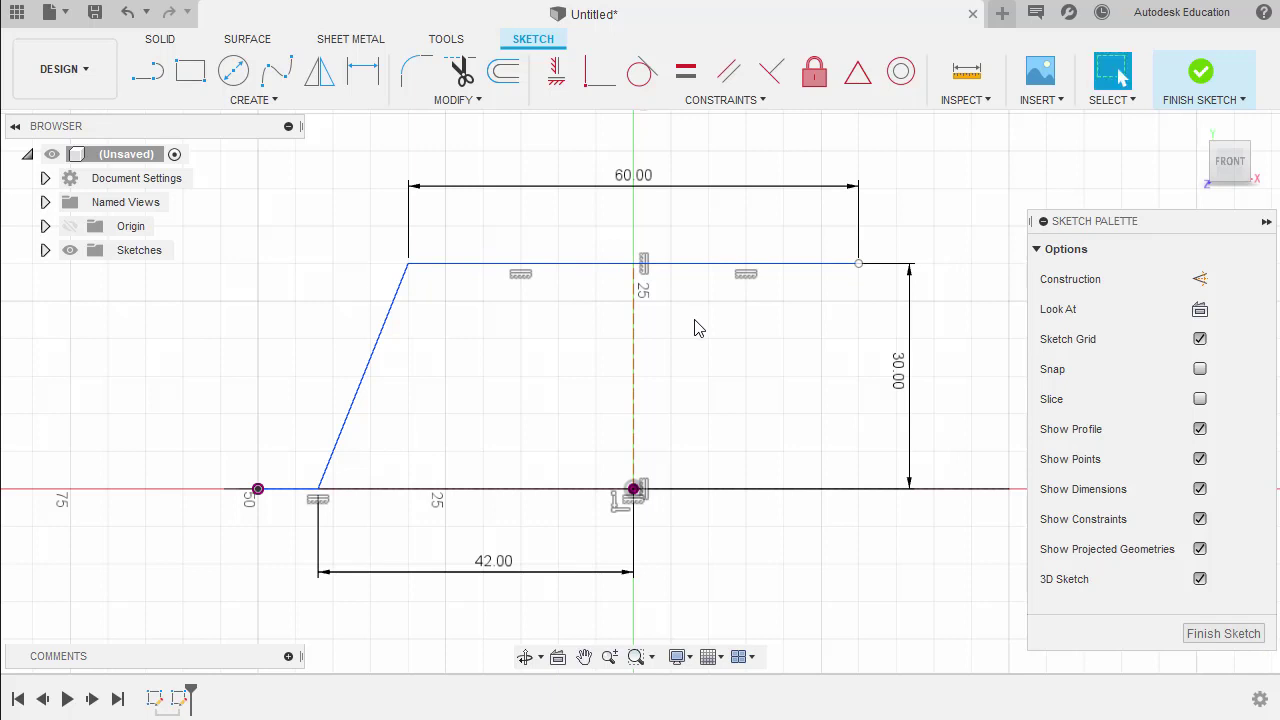
- Convert the half of the top line that extends away from the slanted line to construction geometry
left_click(721, 266)
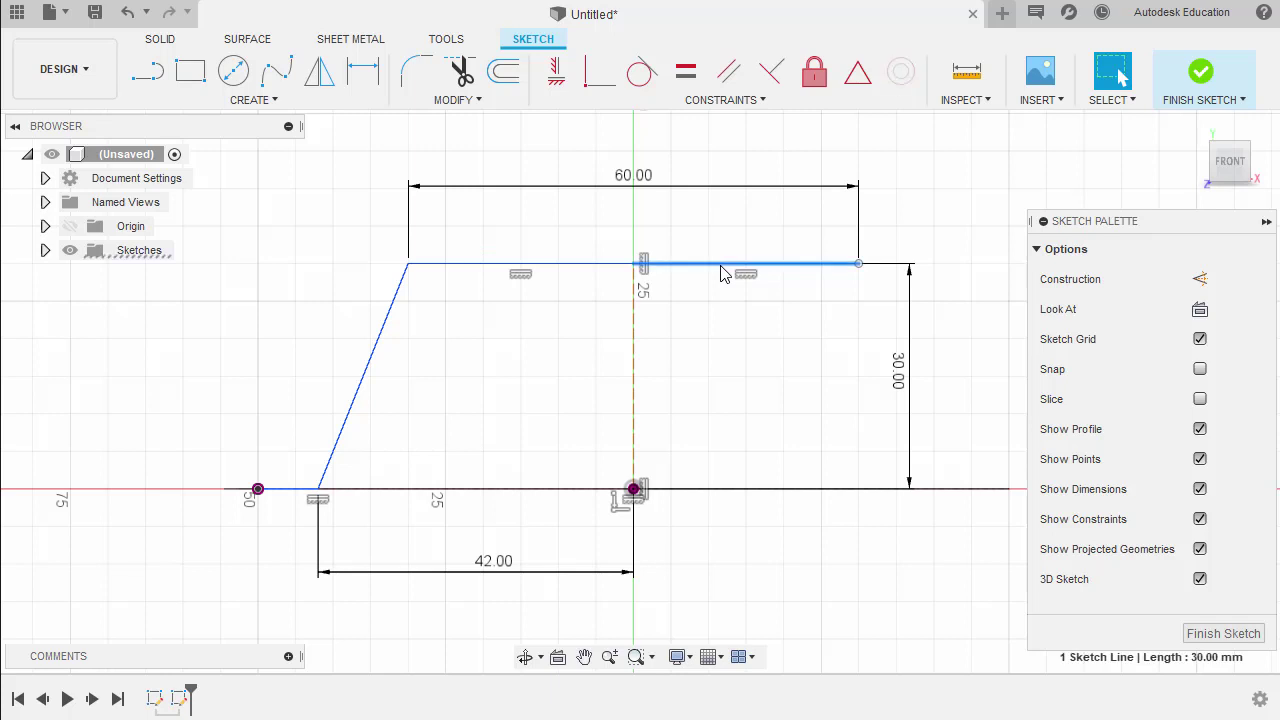
key("x")
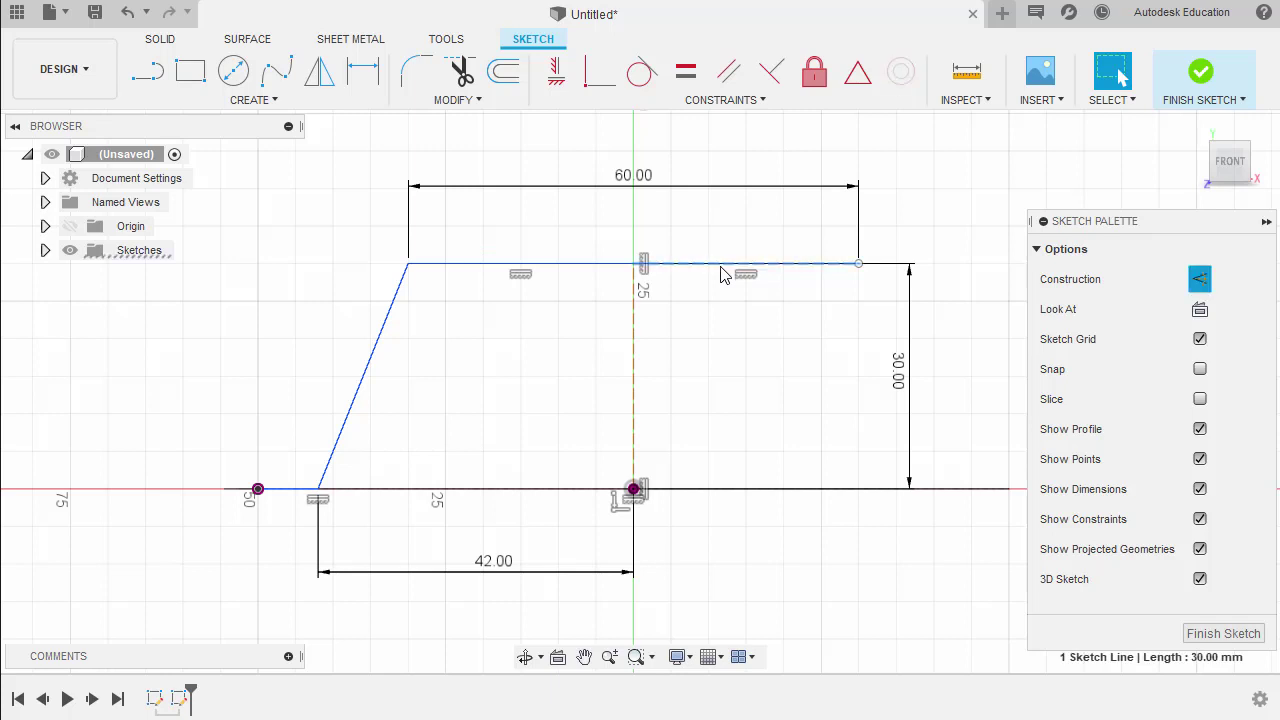
left_click(711, 320)
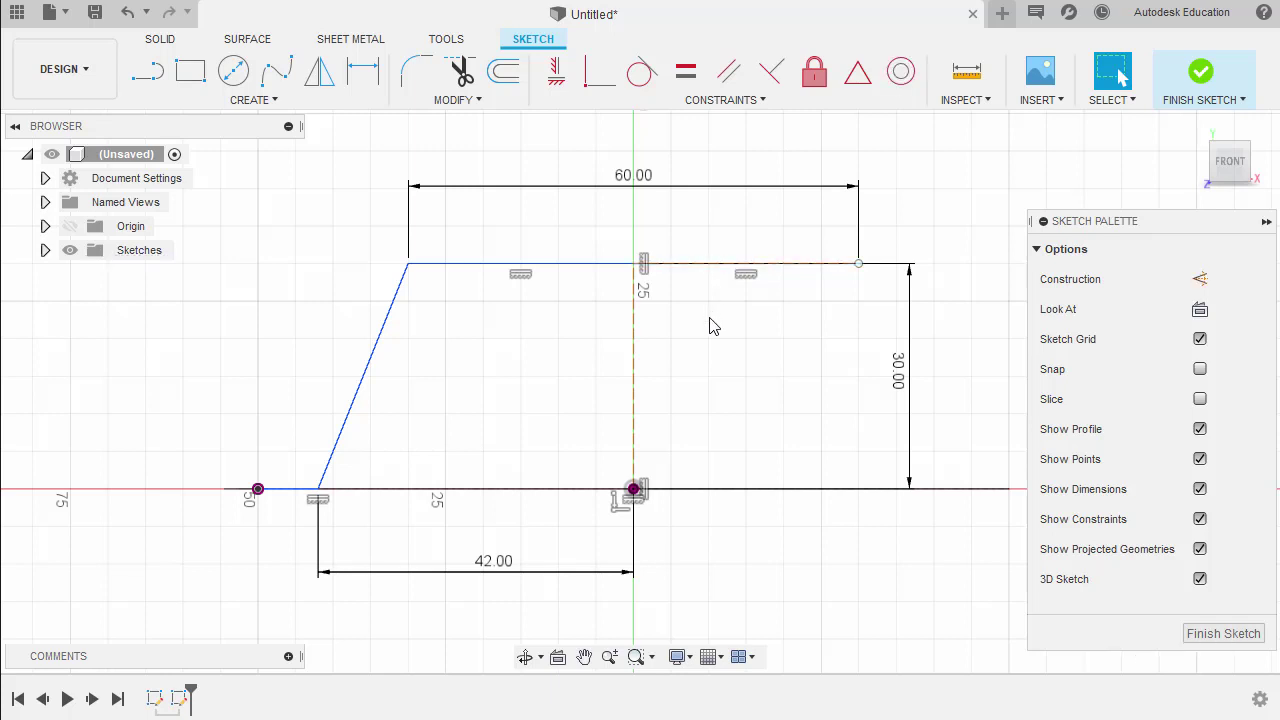
- Try moving the corner between the slanted and top lines to test how it is constrained, and undo the move
left_click_drag(408, 264, 437, 297)
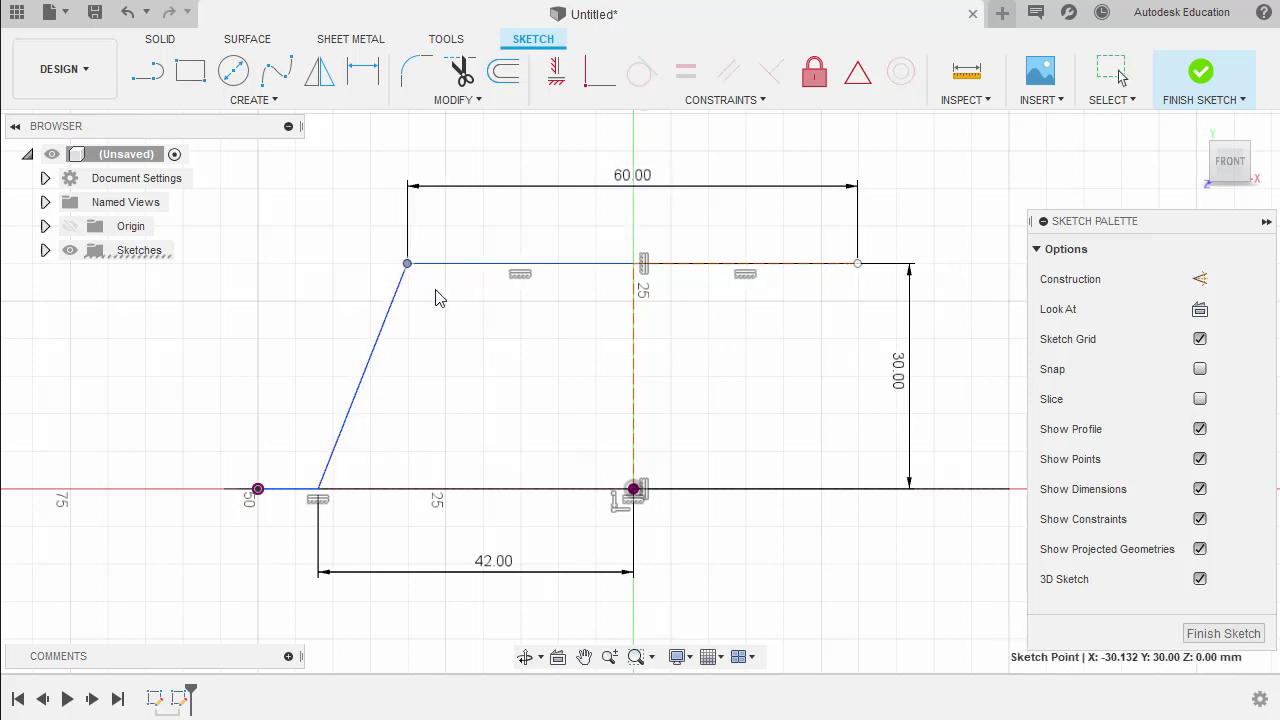
key("Escape")
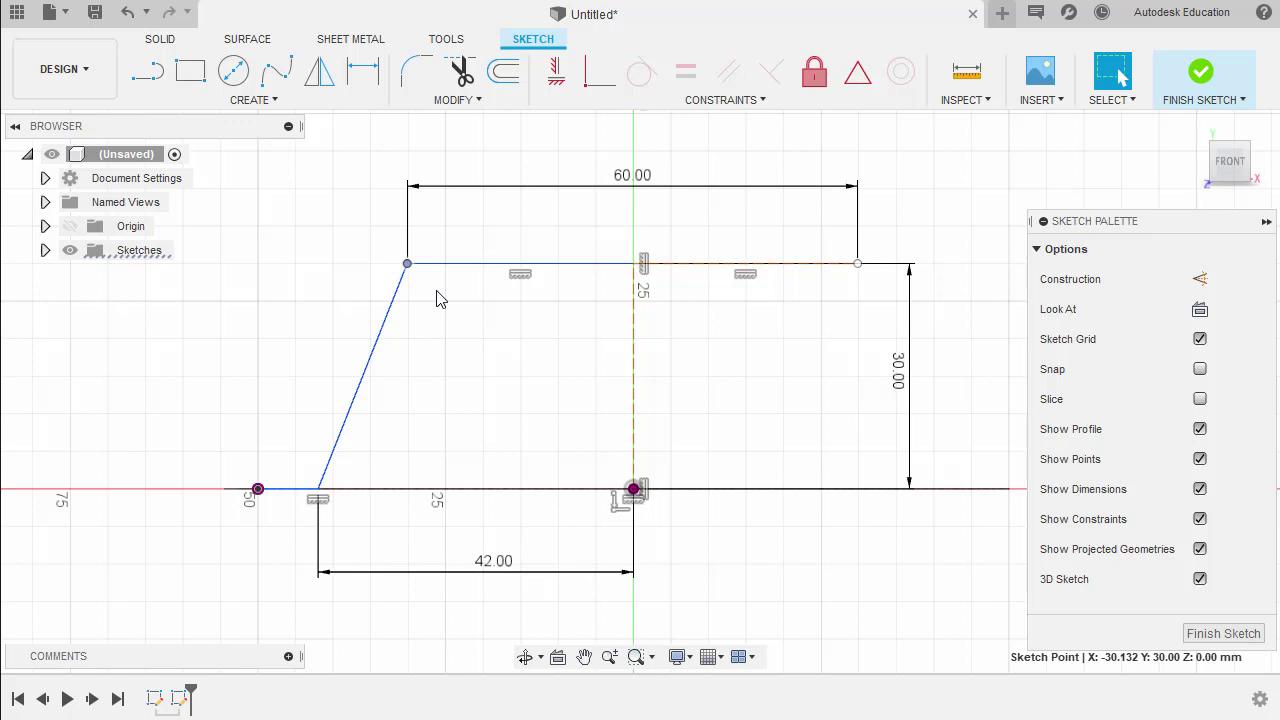
key("ctrl+z")
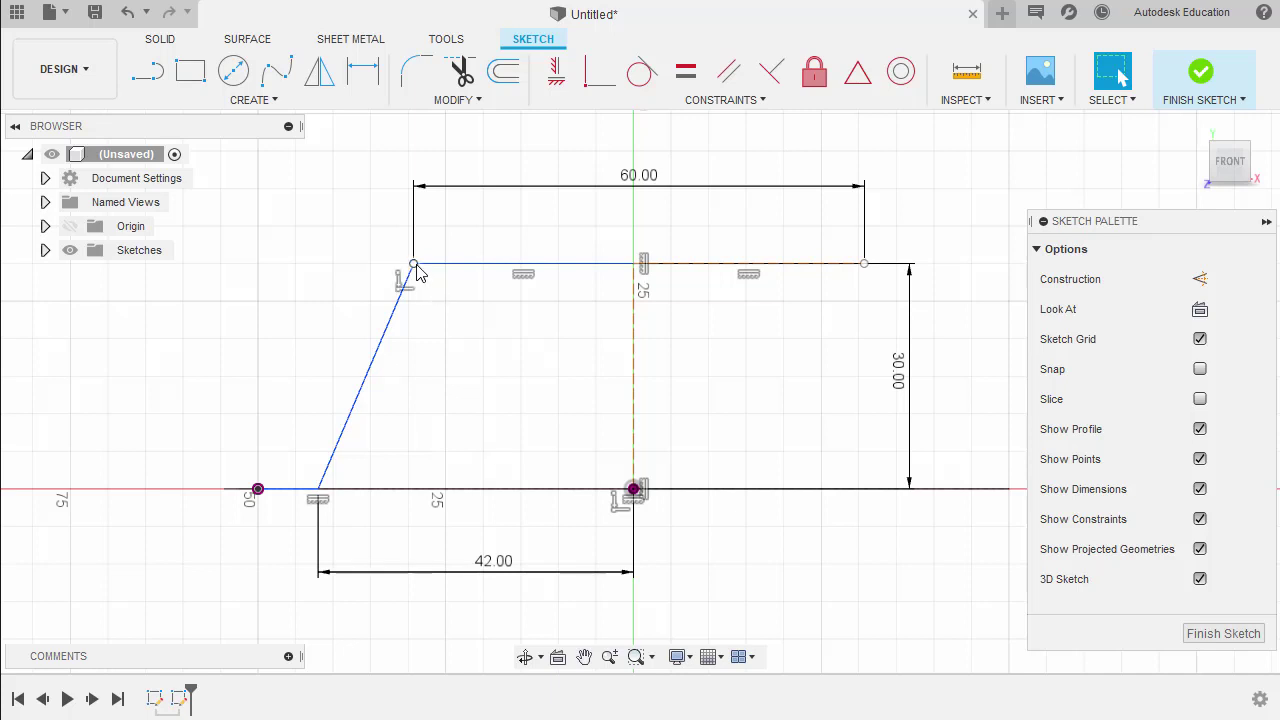
left_click(414, 265)
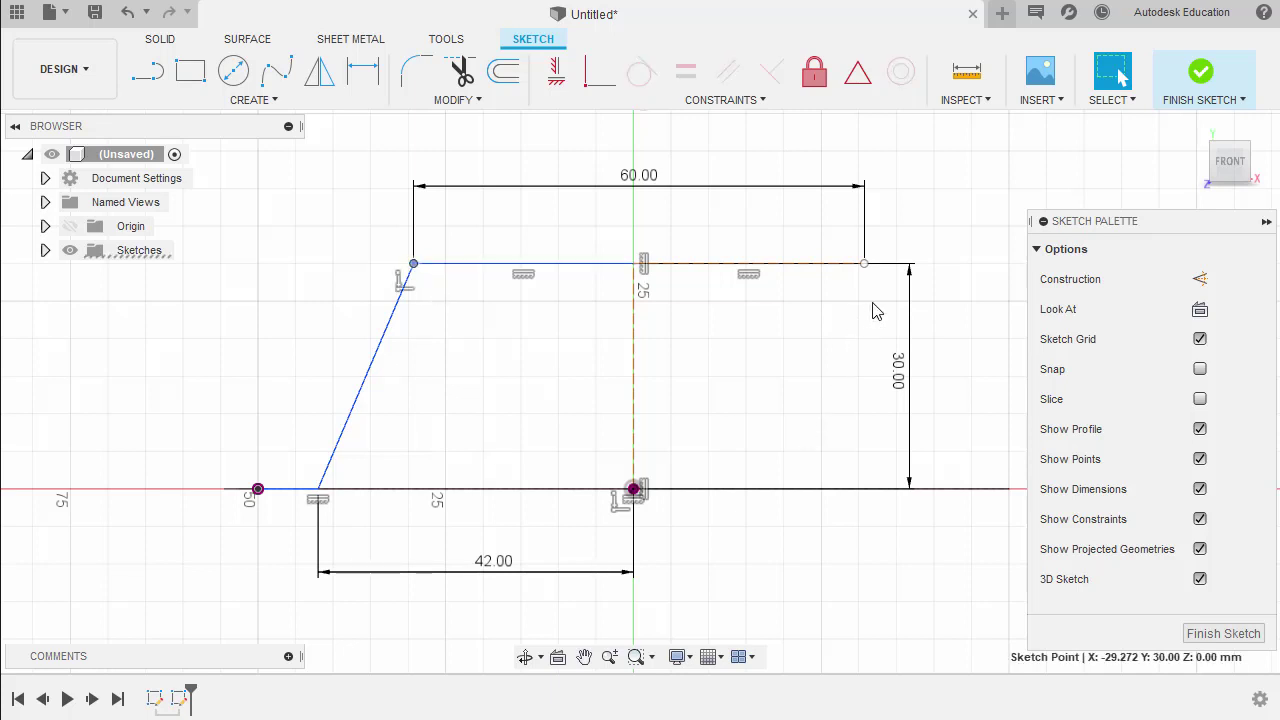
left_click(865, 265, "shift")
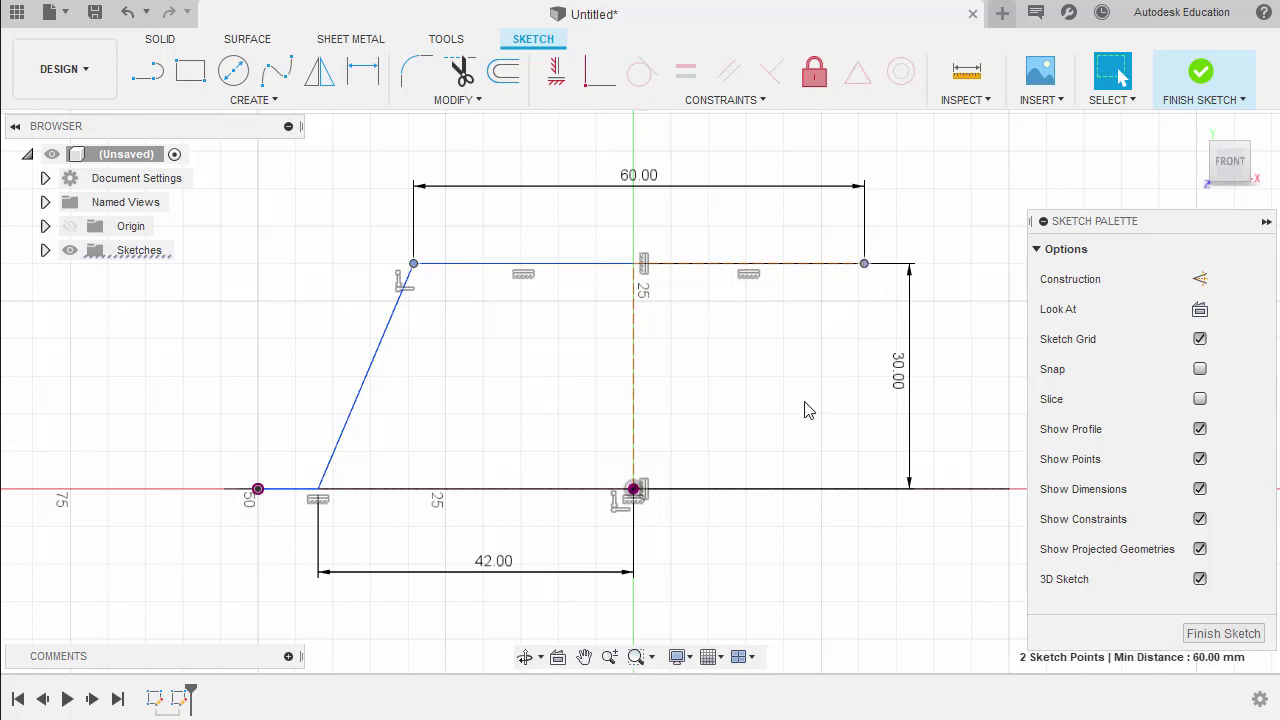
left_click(635, 376)
- Apply a Symmetry constraint to the two outer endpoints of the top line about the vertical construction line
left_click(414, 264)
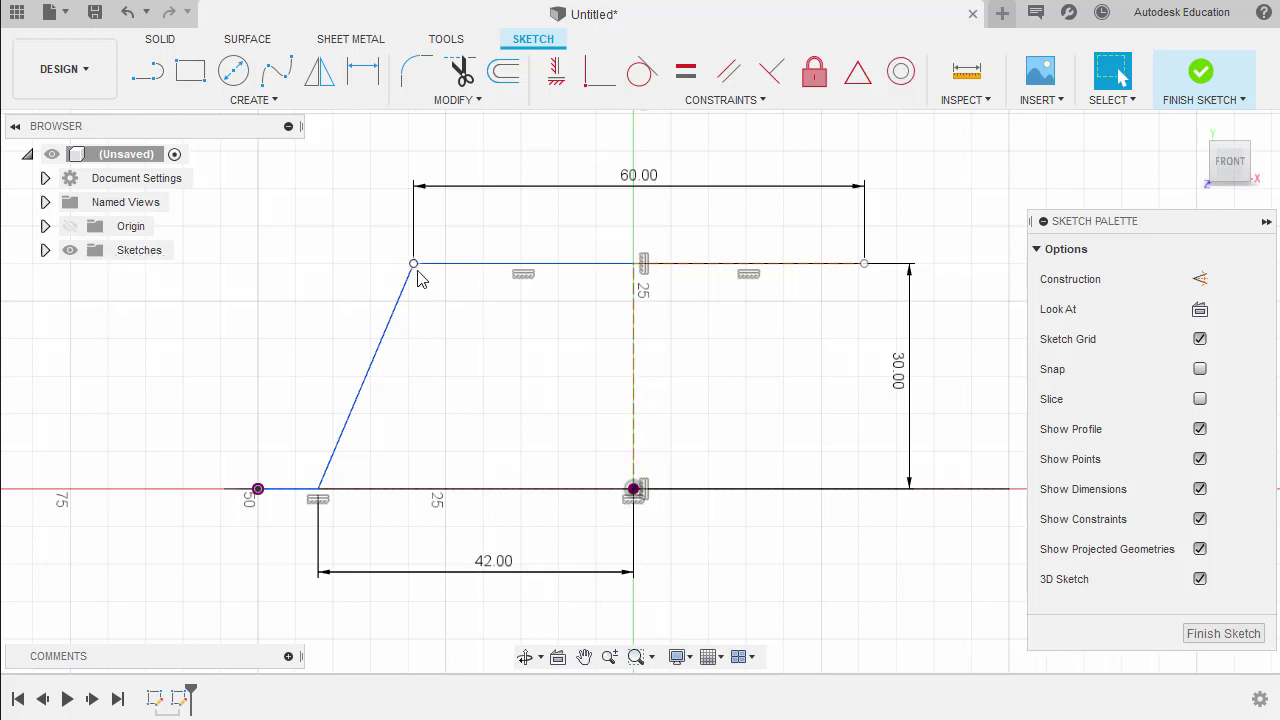
left_click(864, 264, "shift")
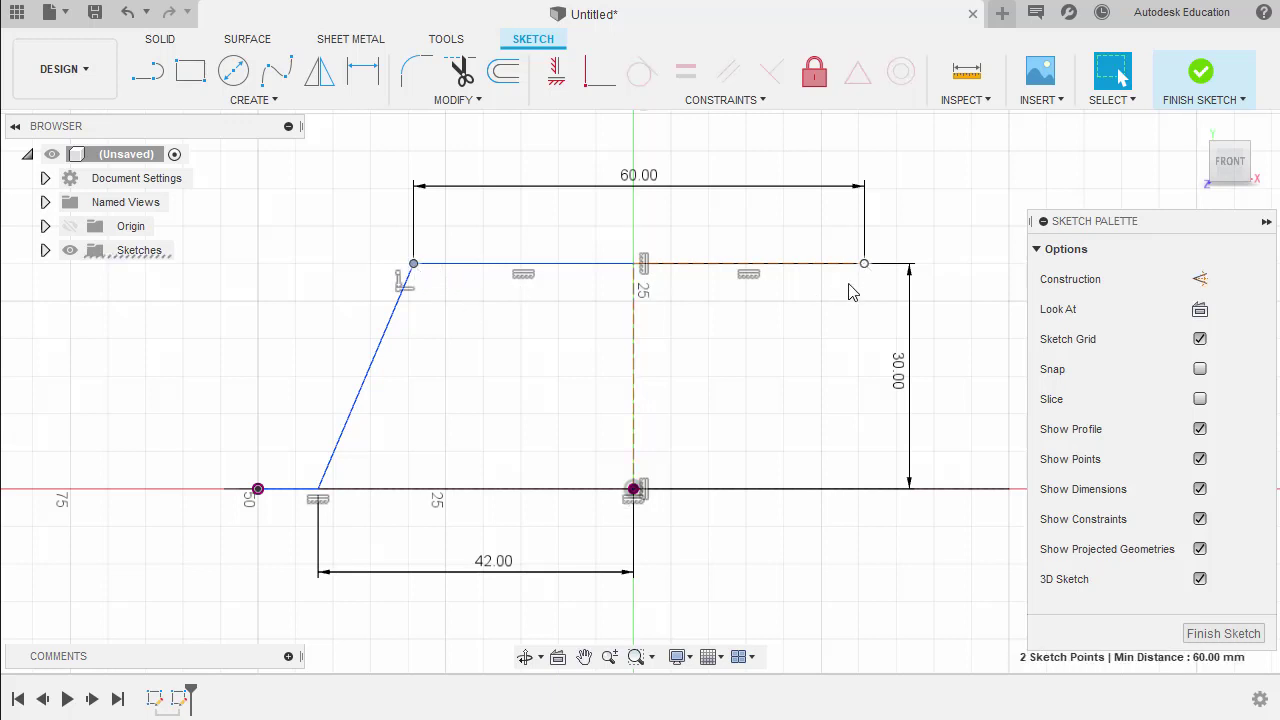
left_click(635, 368, "shift")
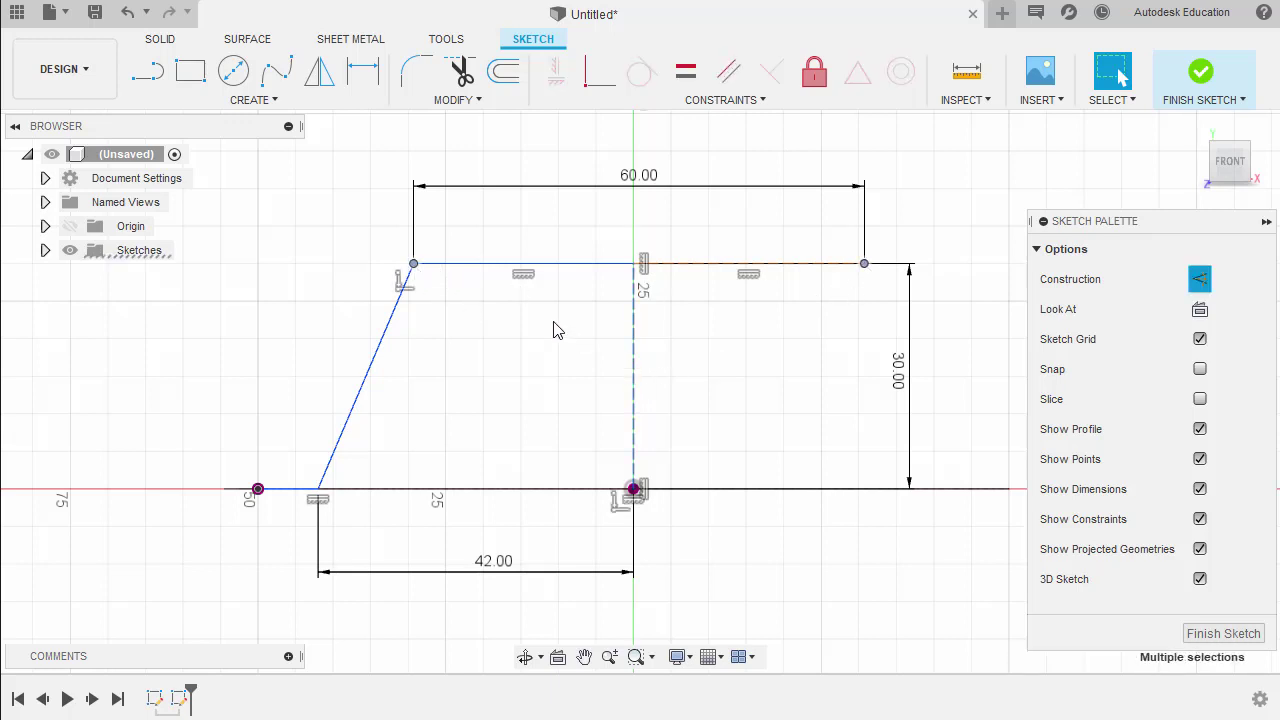
right_click(557, 328)
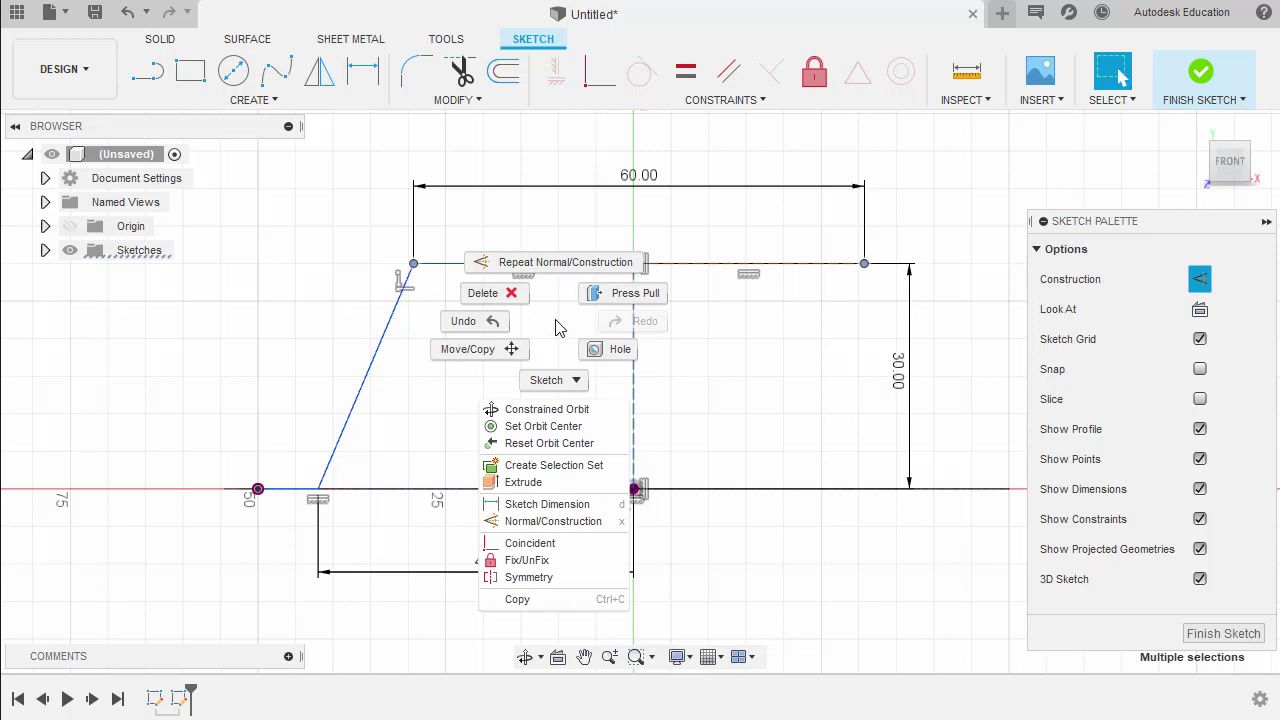
left_click(522, 562)
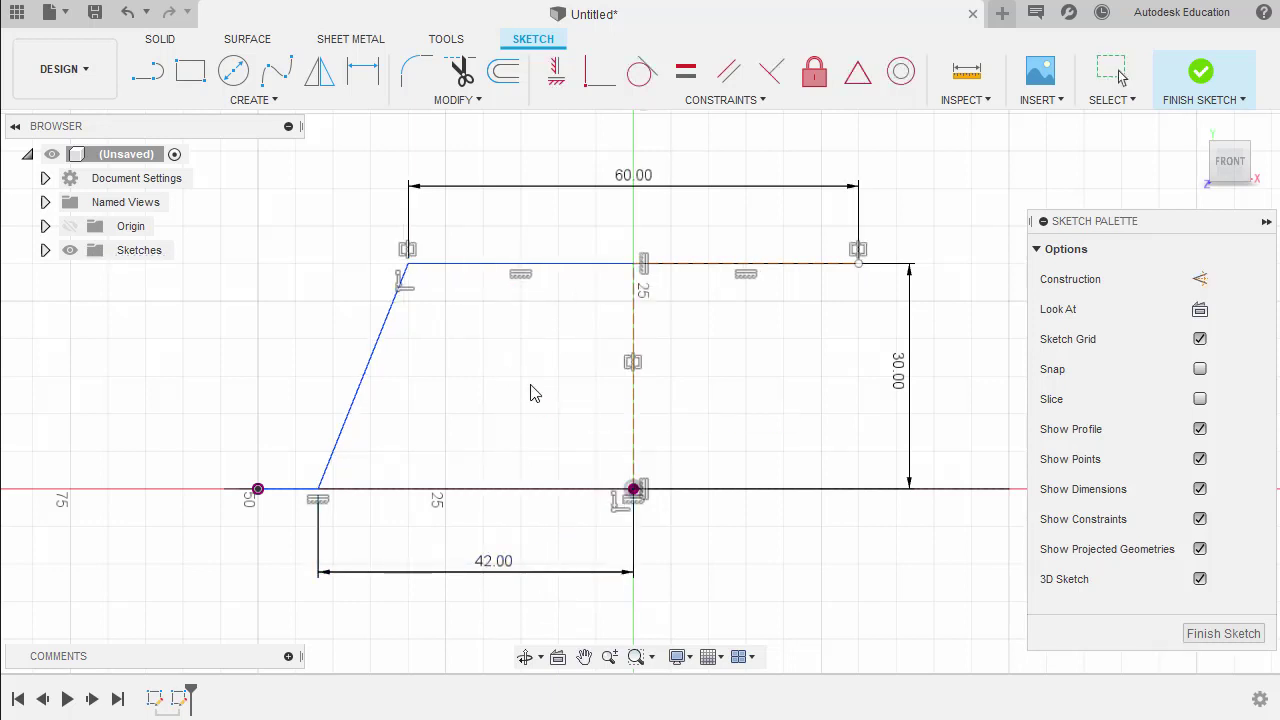
key("Escape")
- Examine the side profile's lines and corners, including from an angled view together with the base sketch
left_click(378, 355)
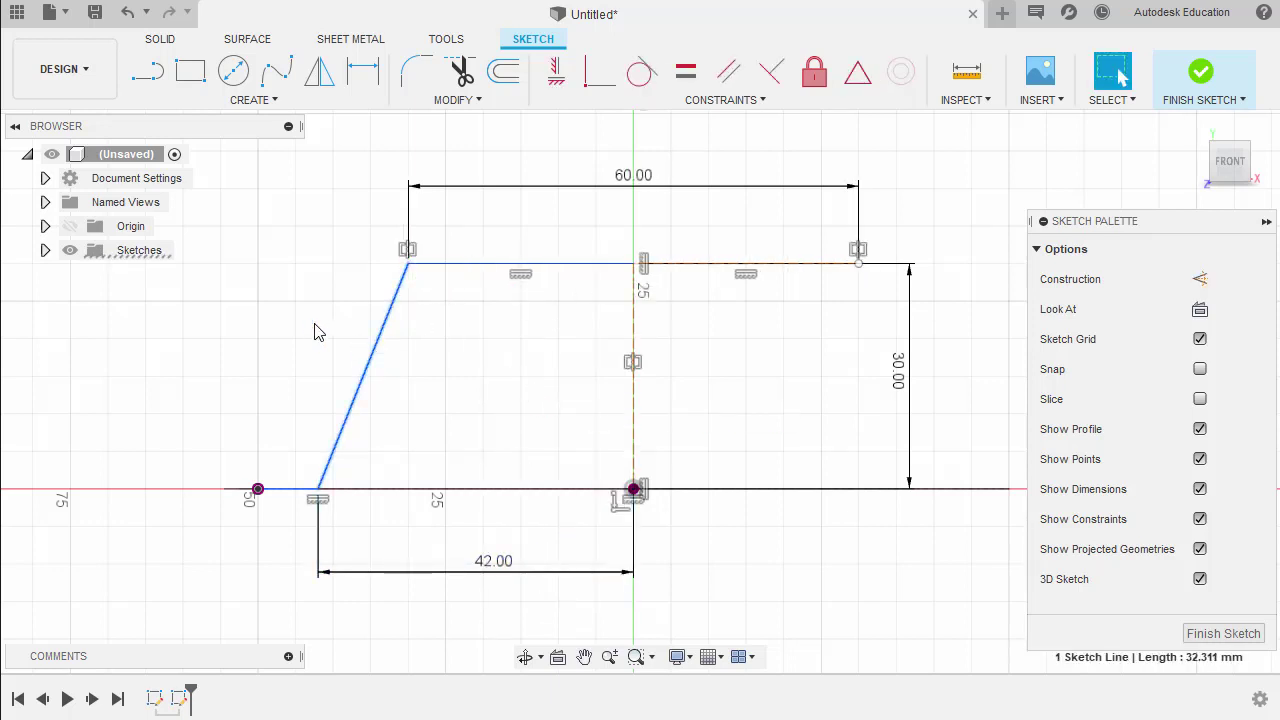
left_click(462, 265)
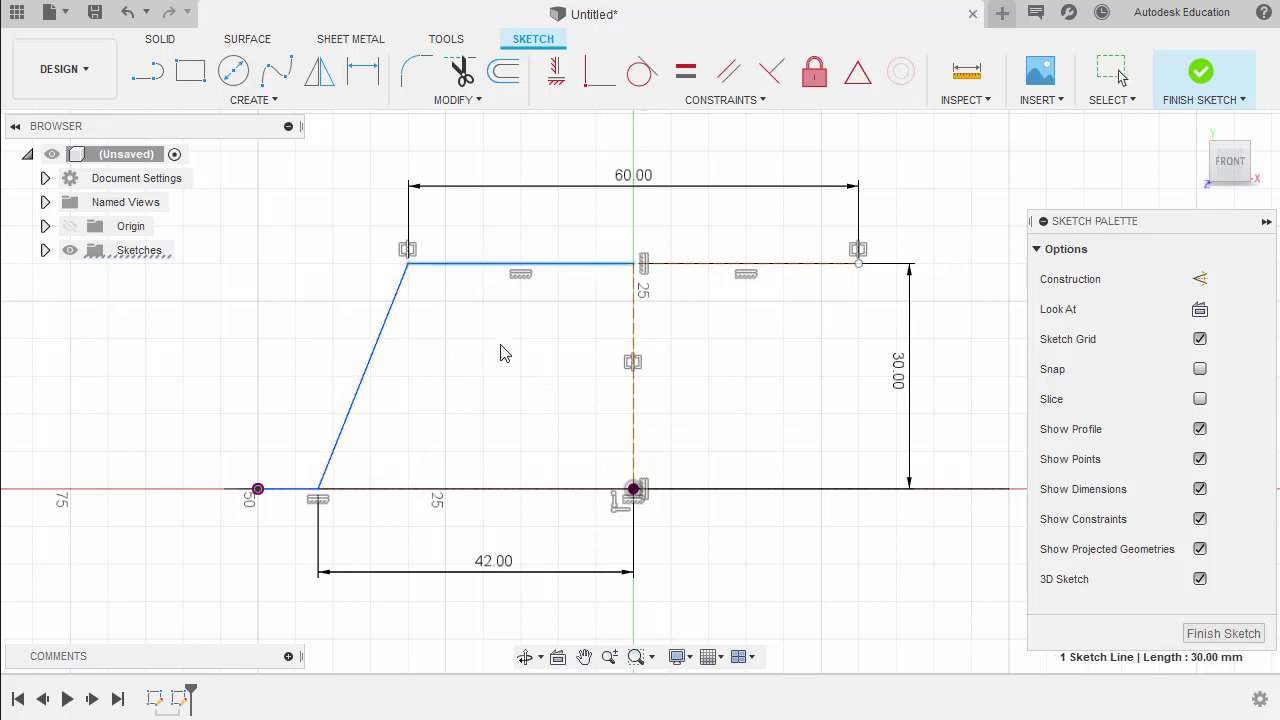
left_click(376, 359)
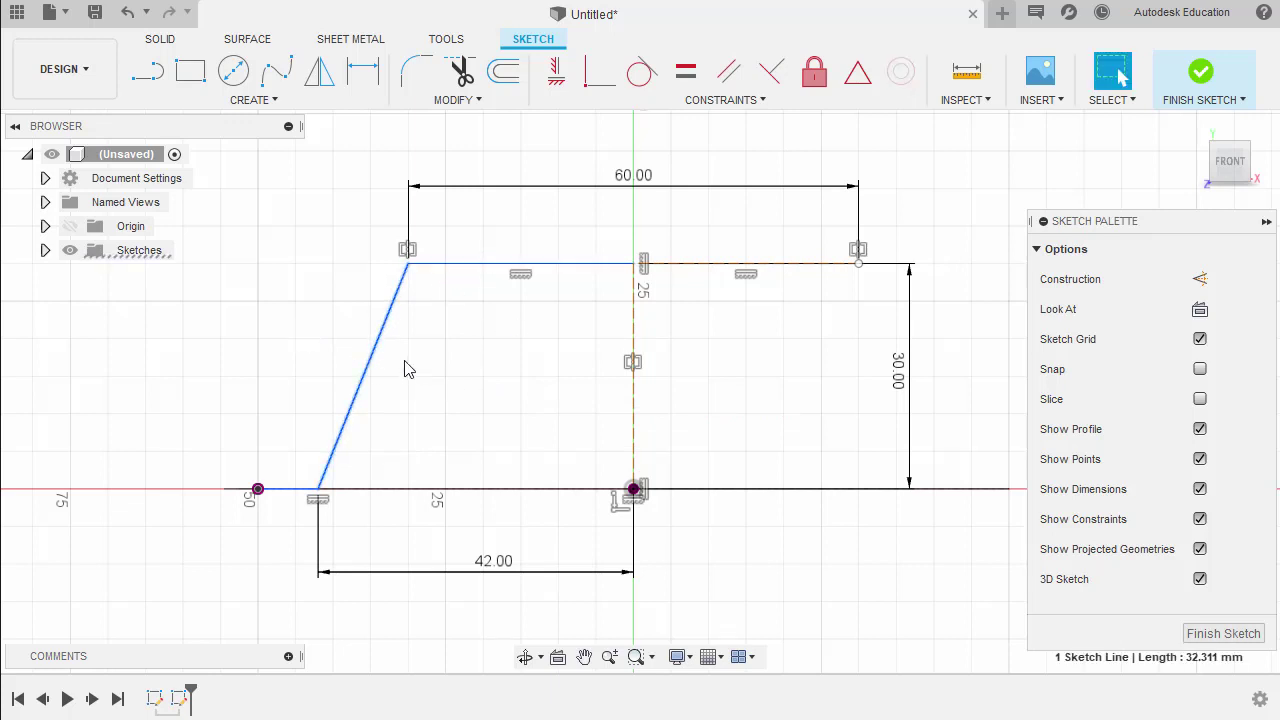
left_click(407, 266)
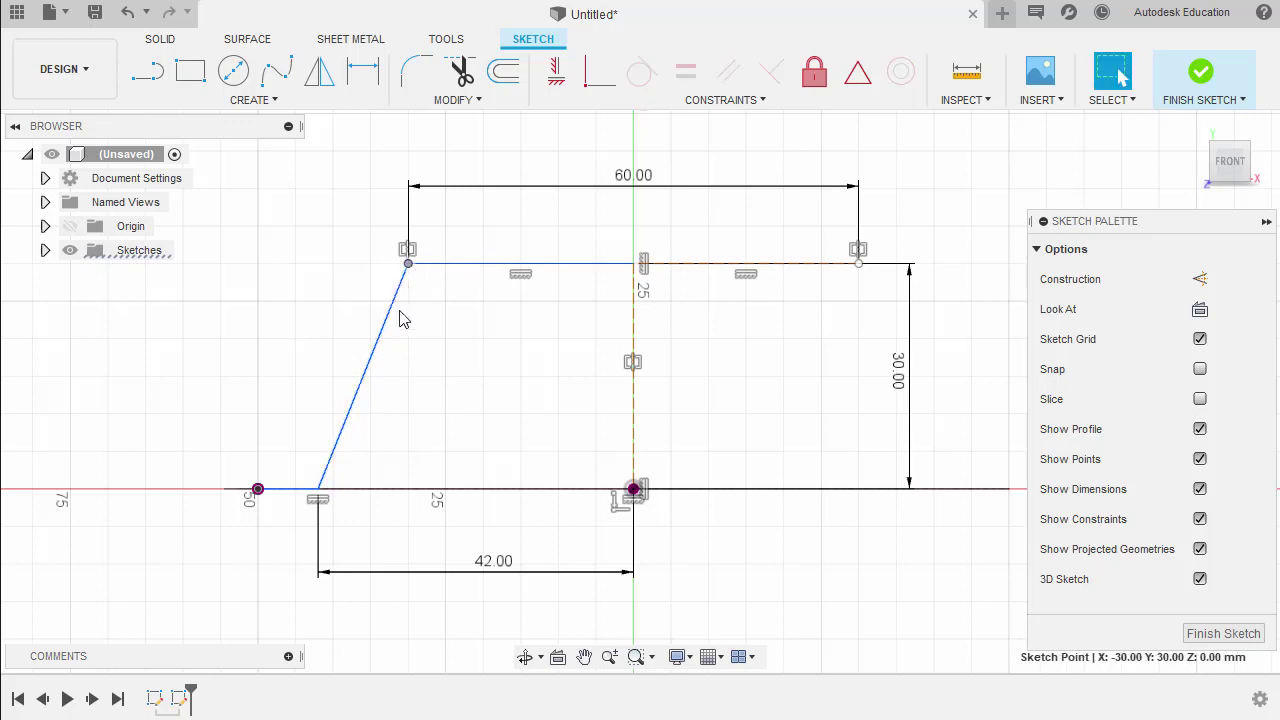
left_click(386, 331)
left_click(320, 491)
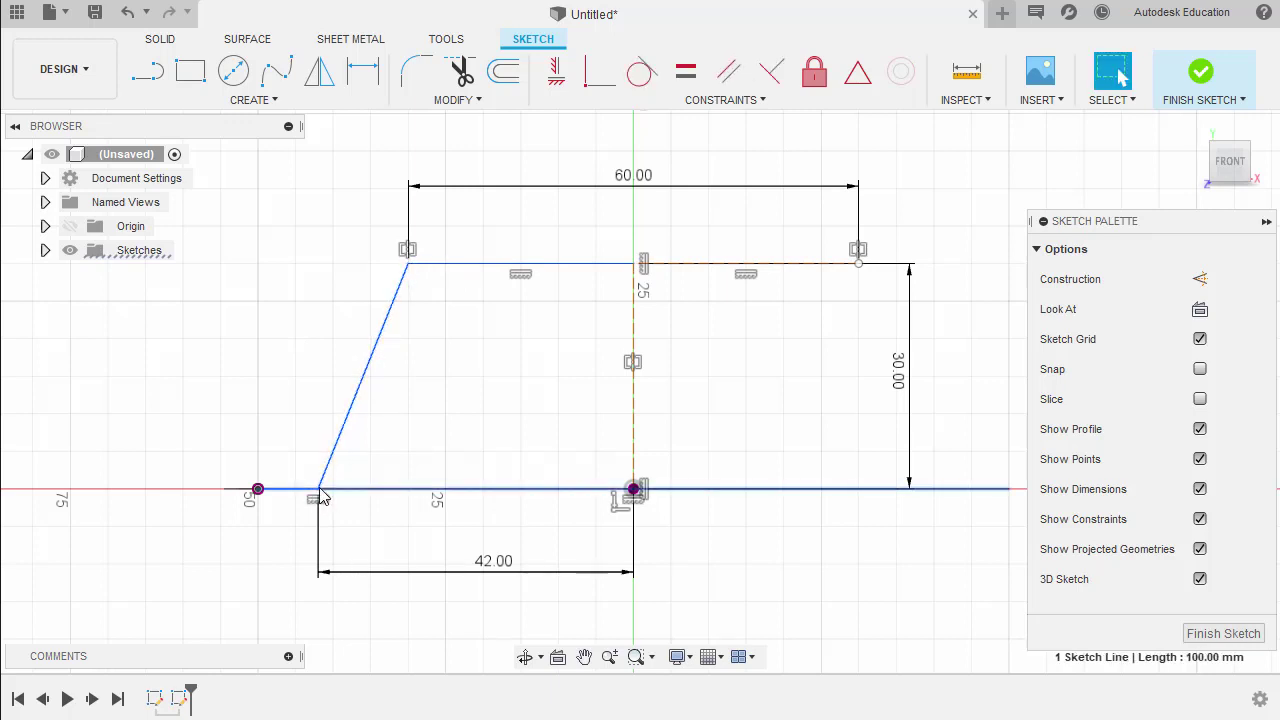
left_click(322, 480)
middle_click_drag(322, 480, 330, 565, "shift")
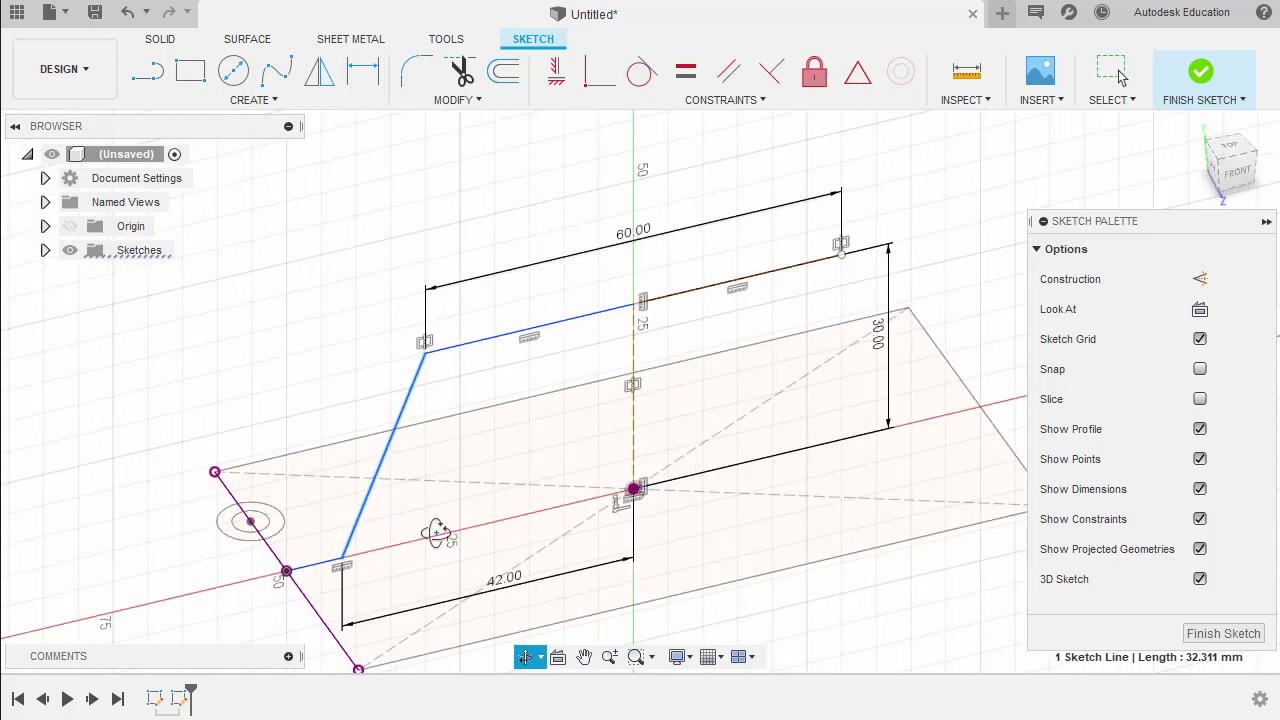
left_click(330, 565)
middle_click_drag(419, 310, 414, 282)
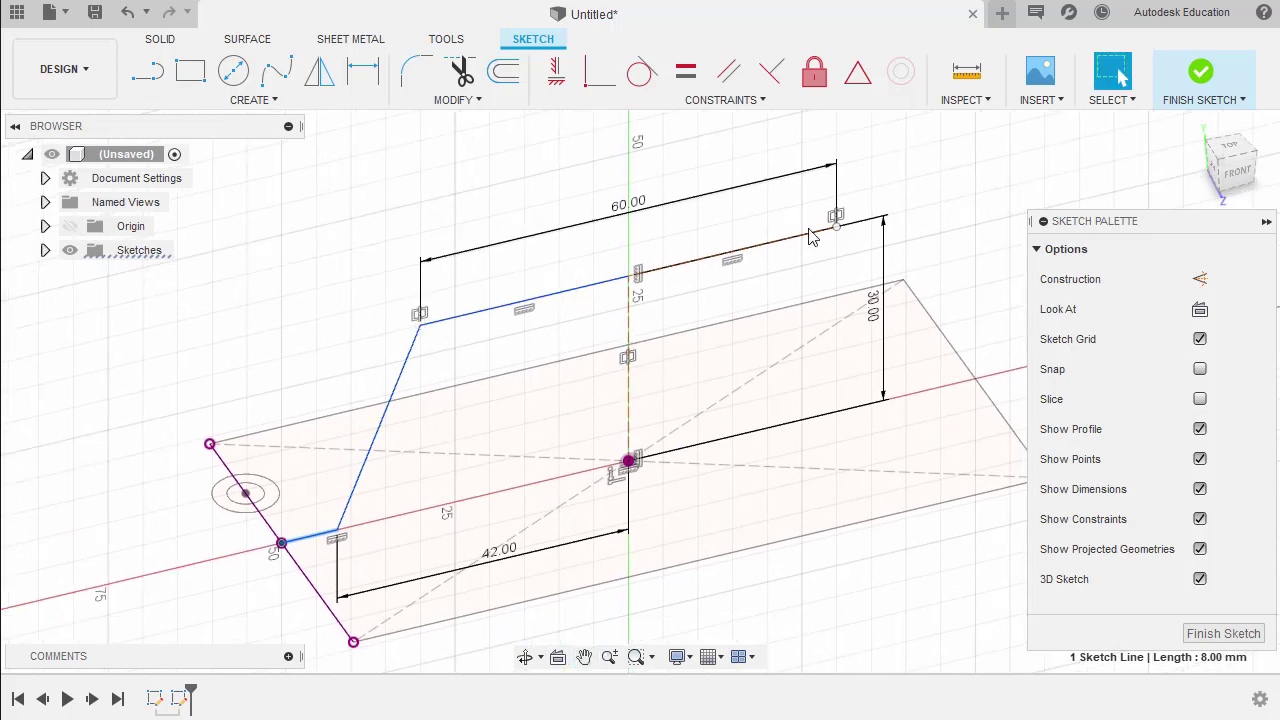
- Finish the sketch and create a sheet metal flange from the chained side profile with a distance of -25 mm and the Steel (mm) rule
left_click(1202, 82)
scroll(843, 243, "down", 2)
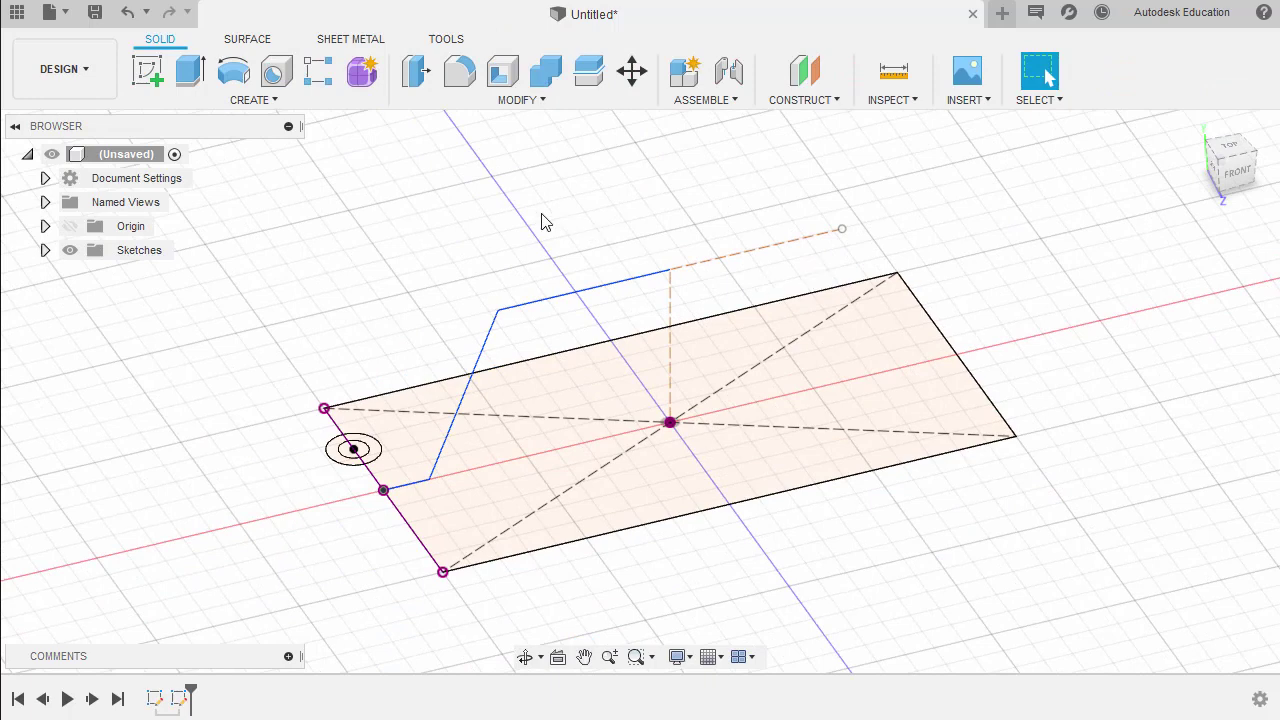
left_click(351, 40)
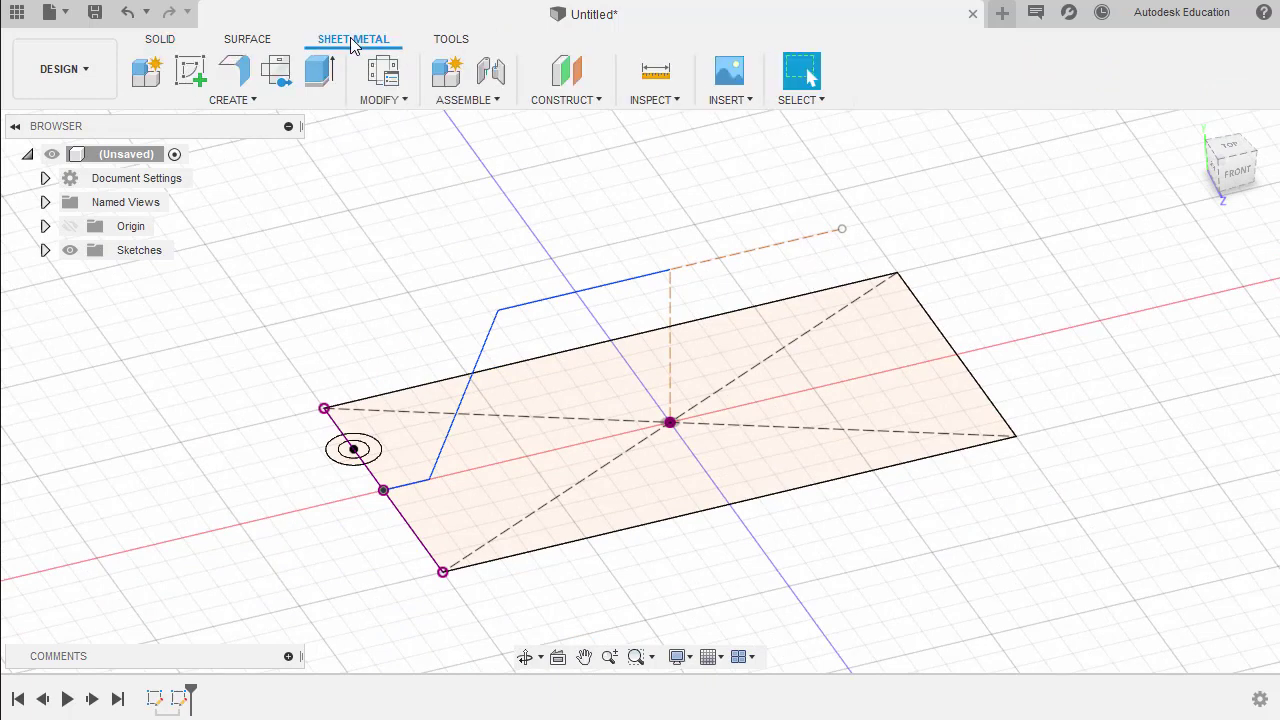
left_click(235, 72)
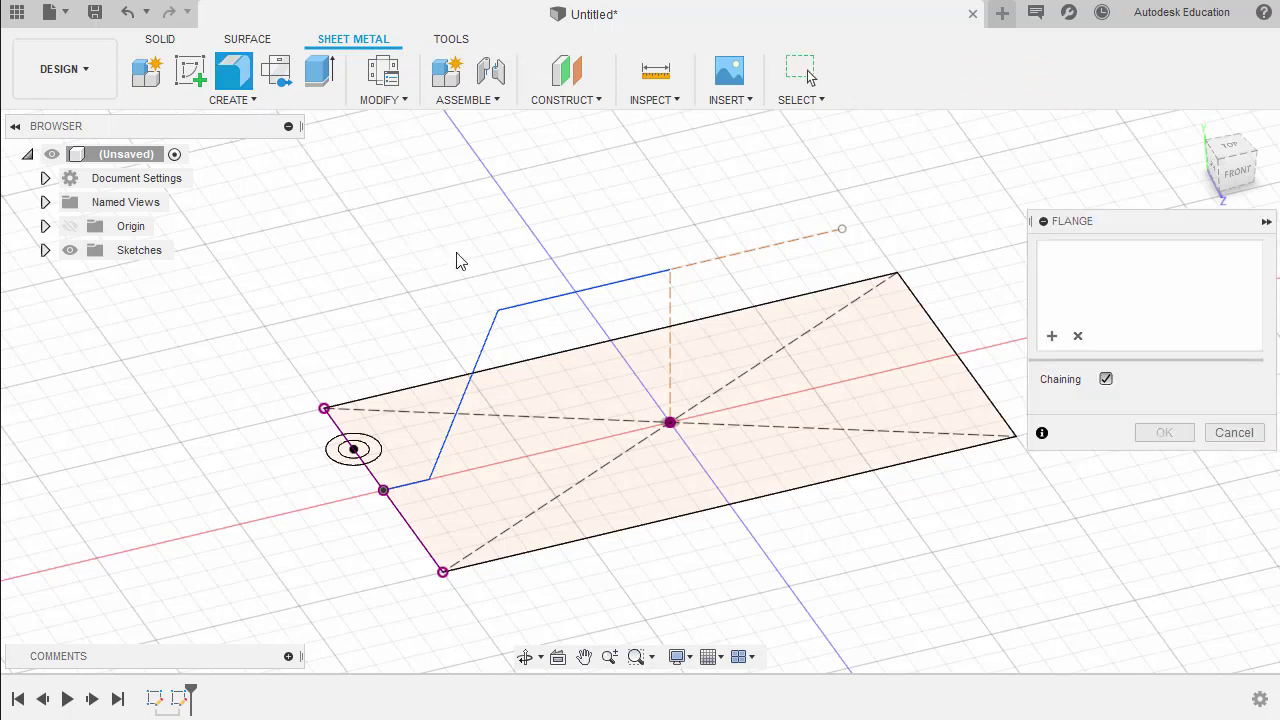
left_click(517, 302)
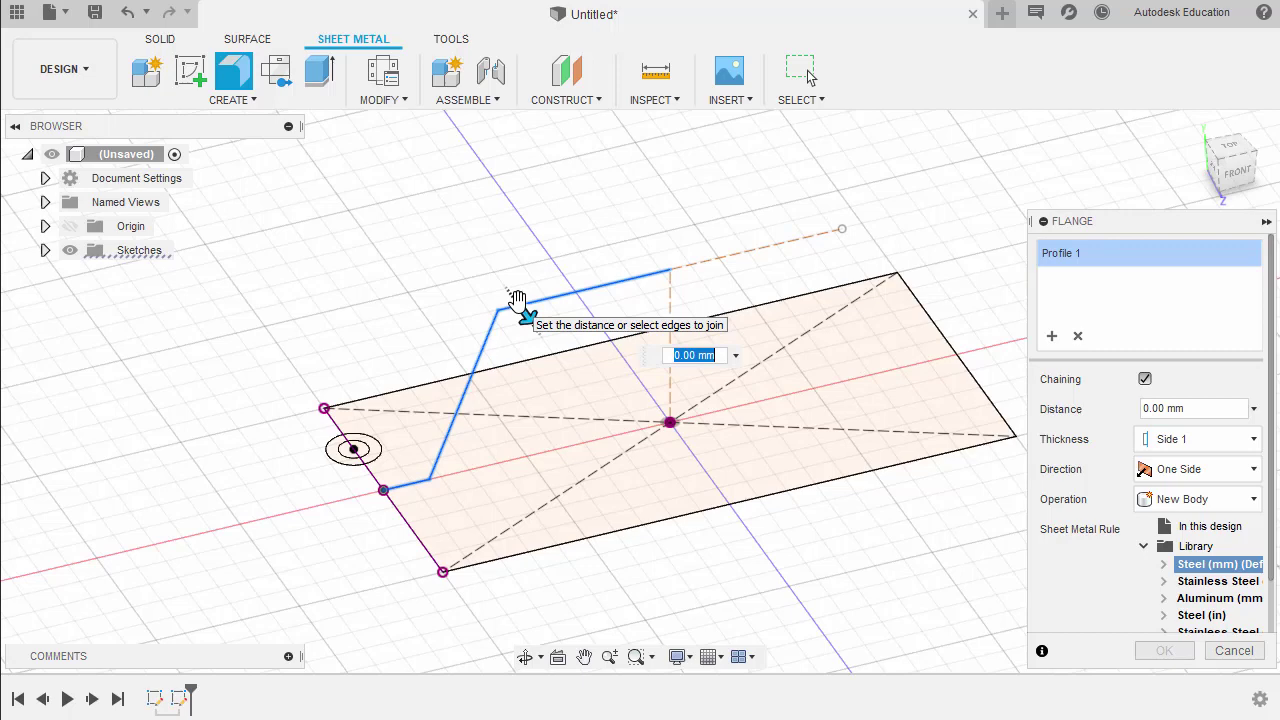
mouse_move(517, 298)
middle_mouse_down("shift")
mouse_move(540, 394)
mouse_move(551, 366)
middle_mouse_up("shift")
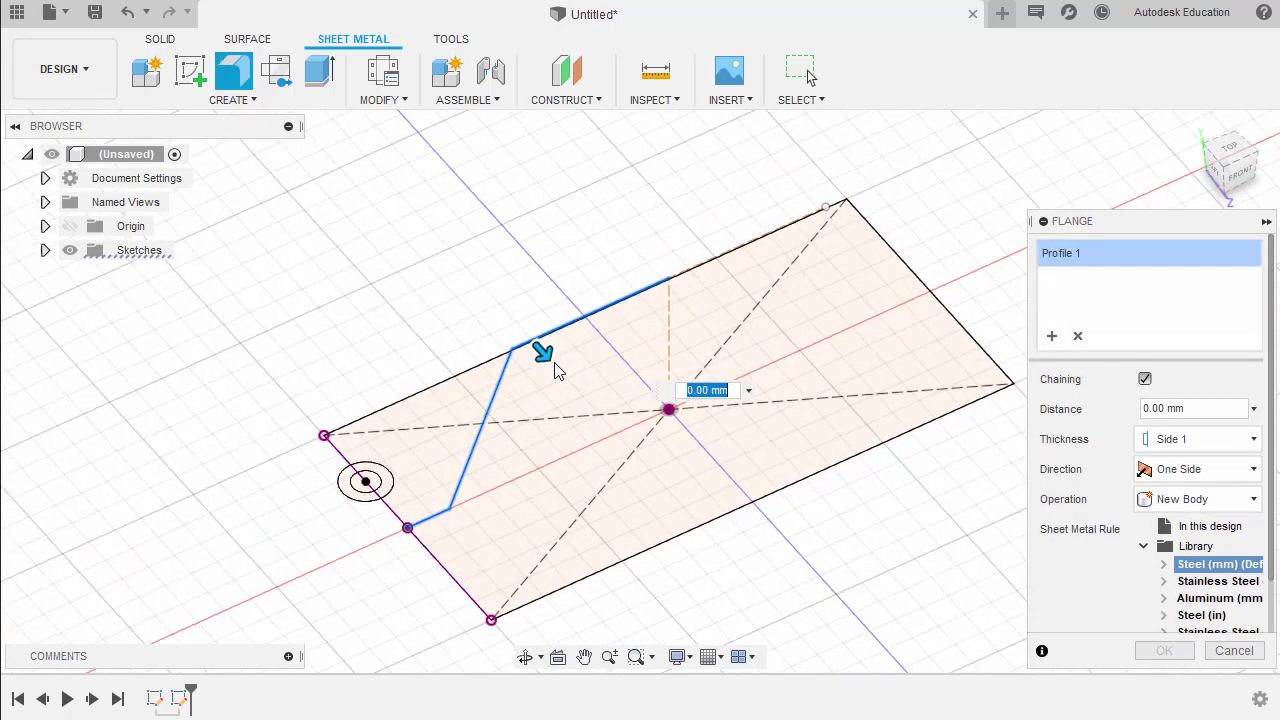
left_click_drag(541, 350, 462, 280)
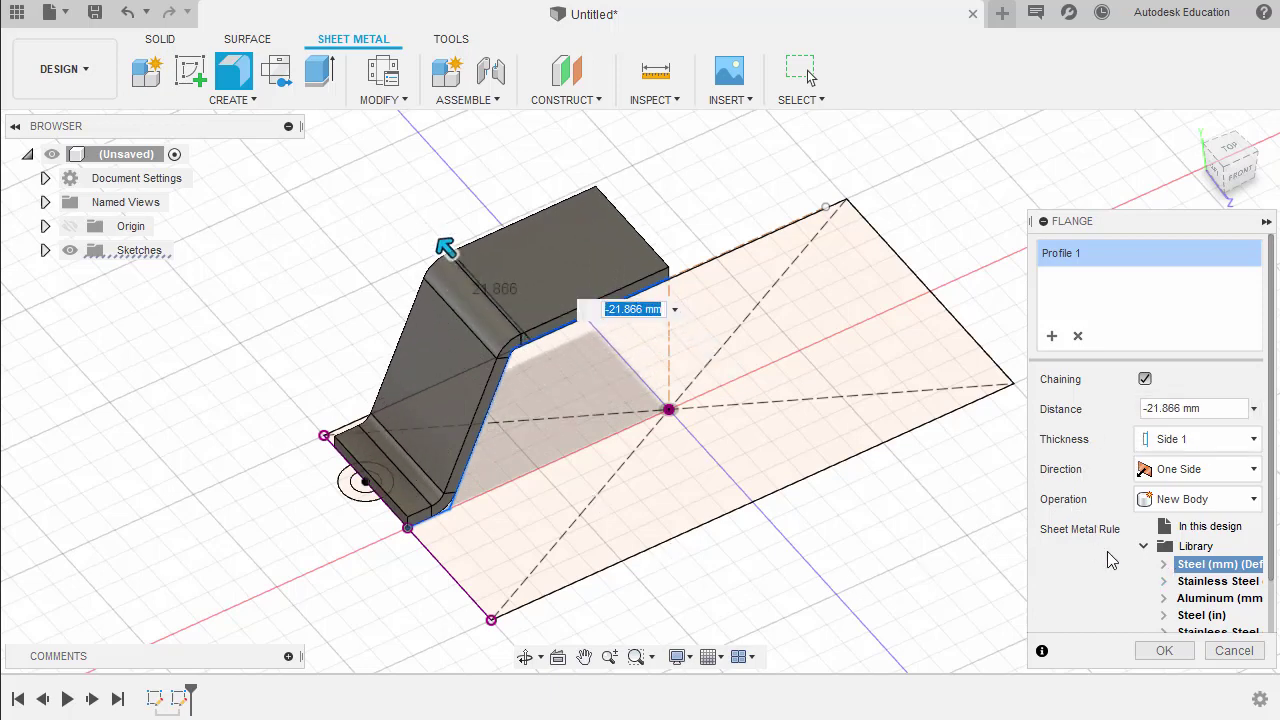
middle_click_drag(730, 424, 698, 400, "shift")
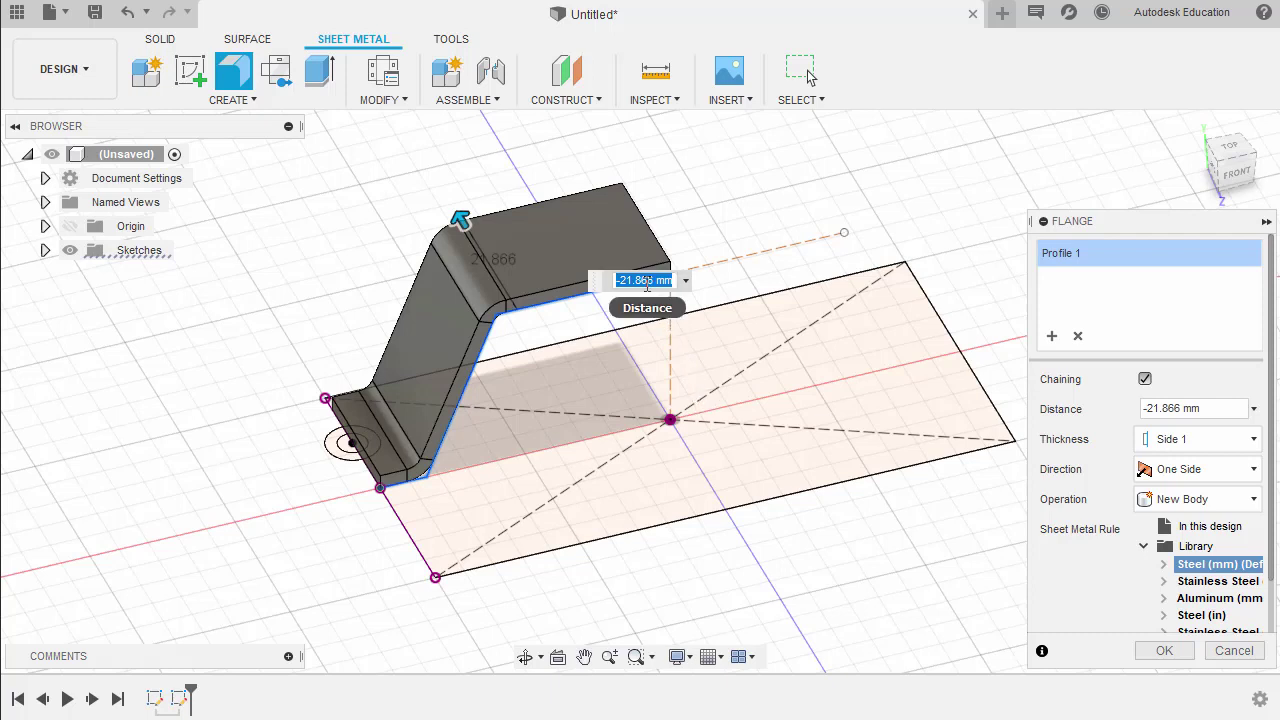
key("BackSpace")
type("-25")
key("Return")
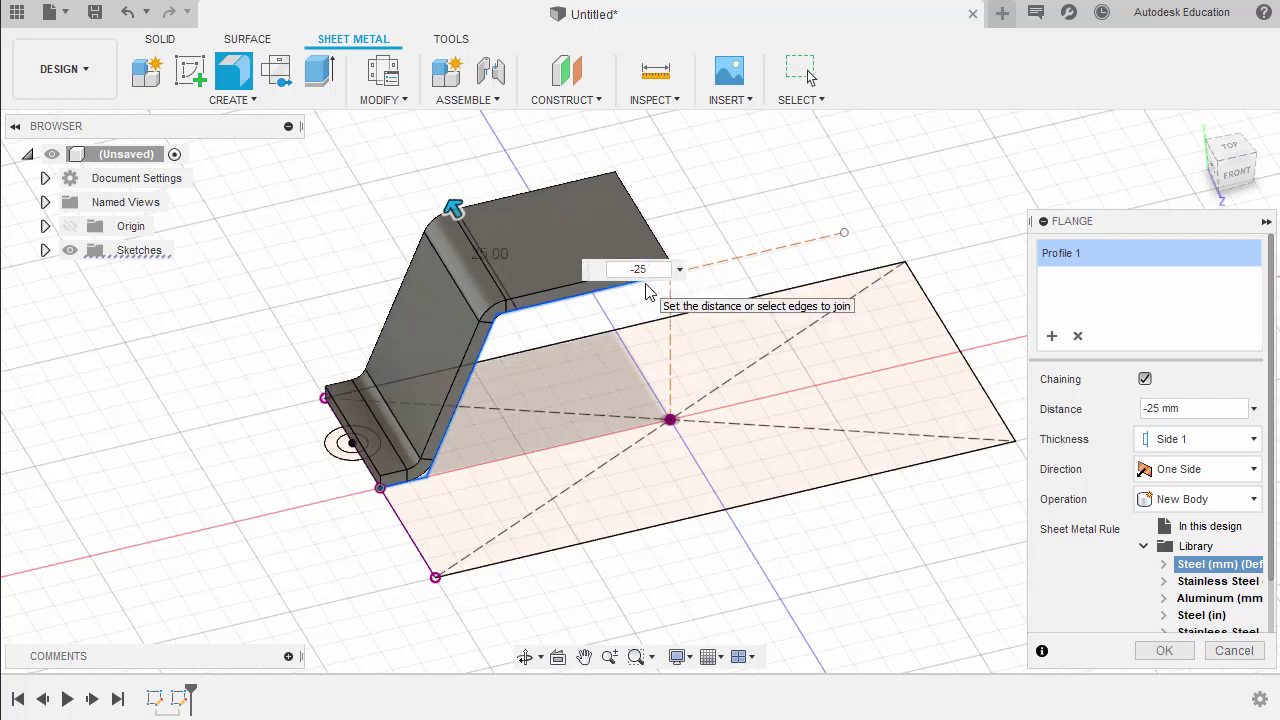
left_click(1164, 651)
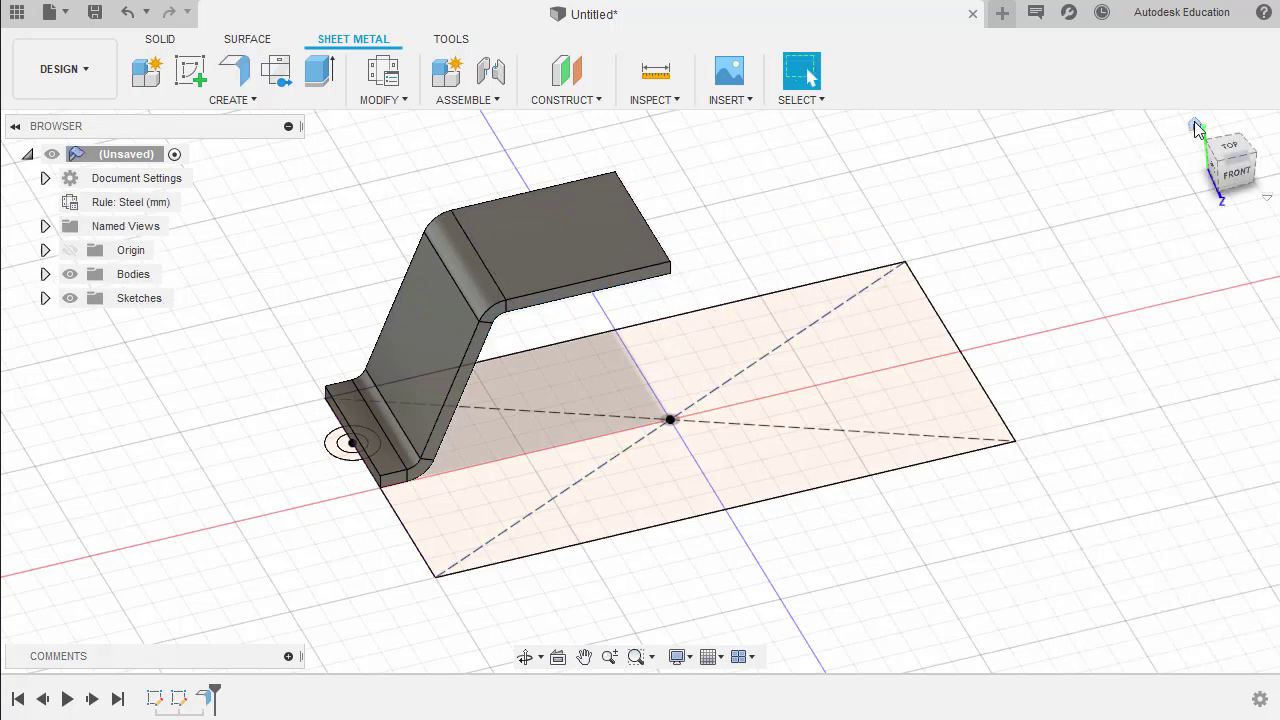
- Create a flange from the half-ring profile that projects beyond the outer edge of the bracket's foot, with thickness on Side 1
left_click(1182, 132)
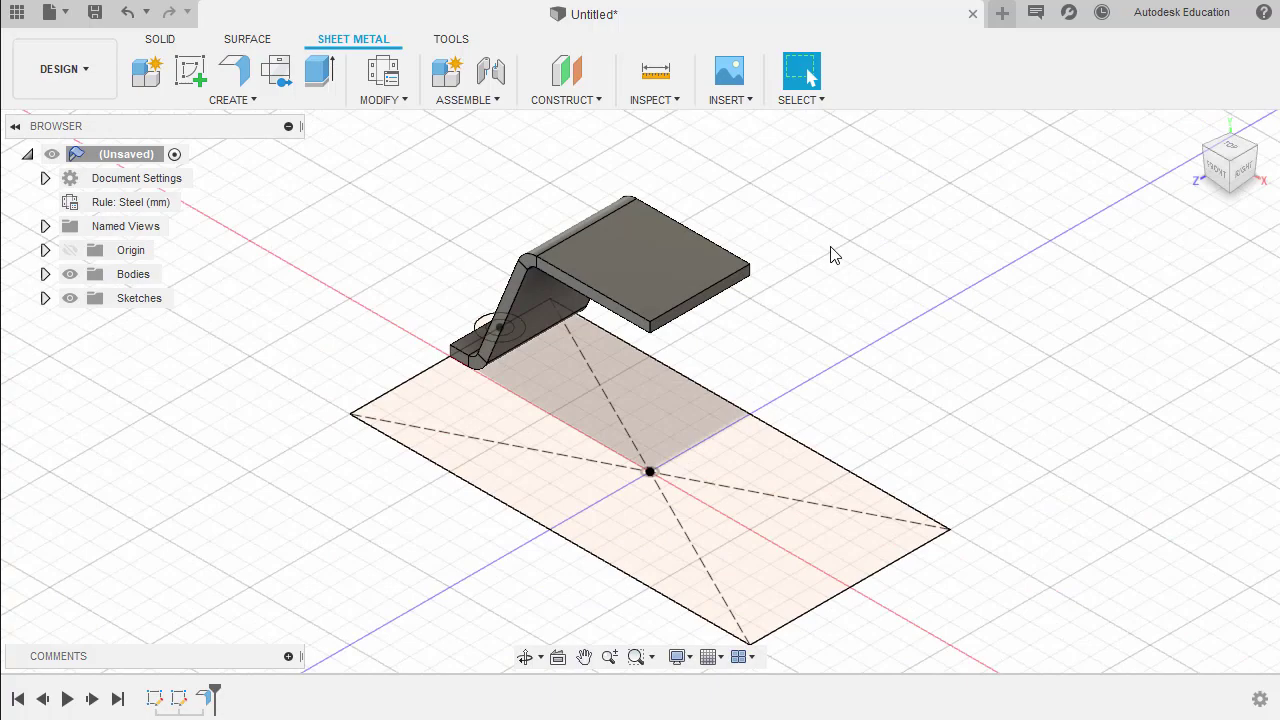
left_click(240, 72)
middle_click_drag(297, 234, 449, 406, "shift")
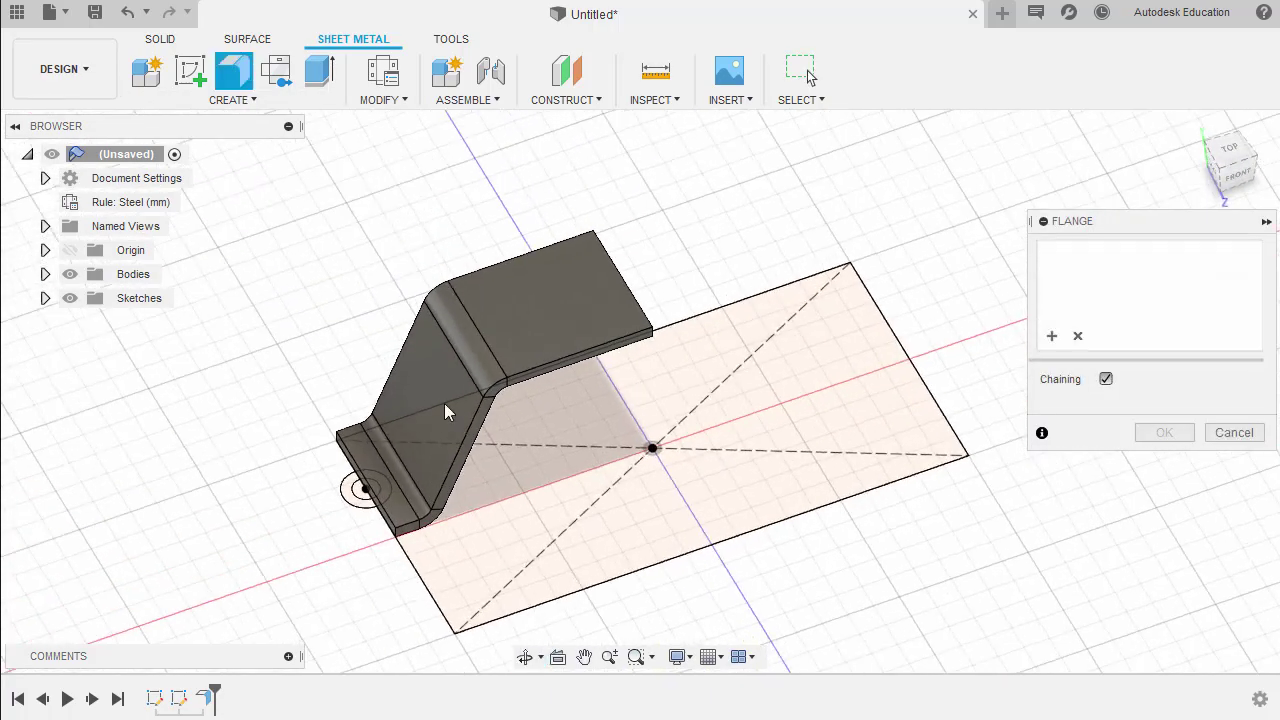
scroll(405, 458, "up", 3)
scroll(405, 458, "up", 5)
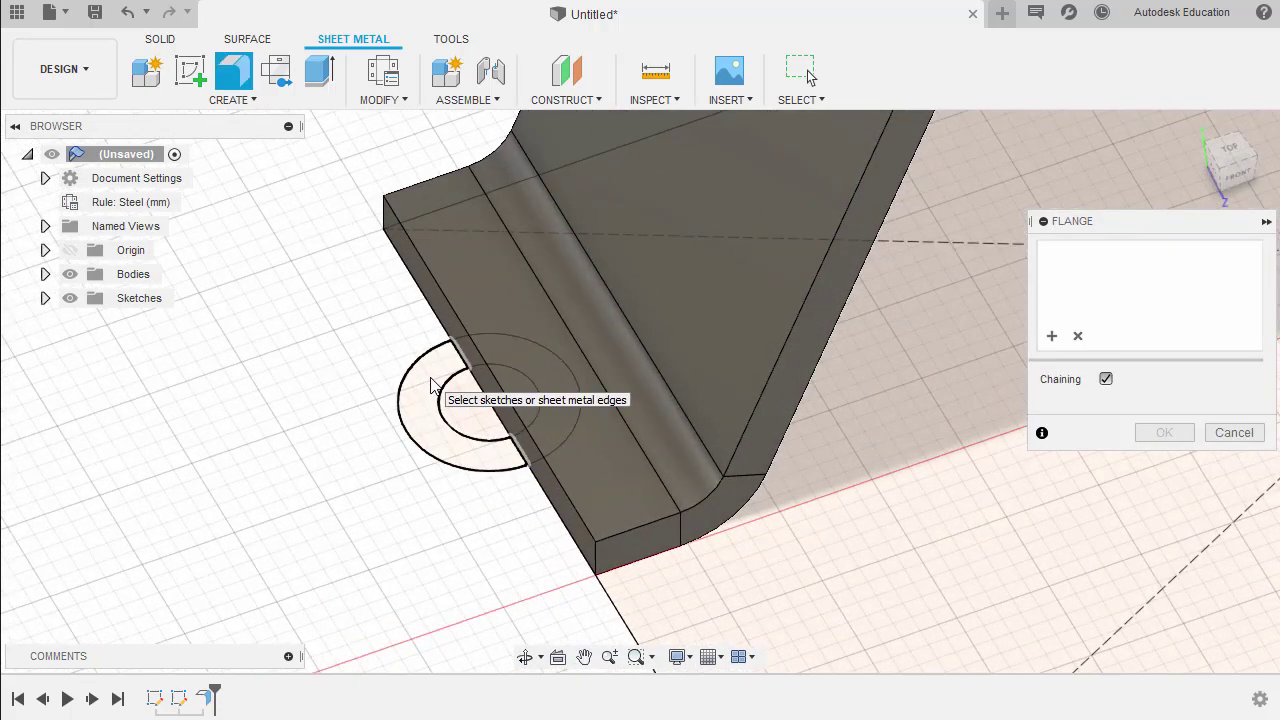
left_click(432, 385)
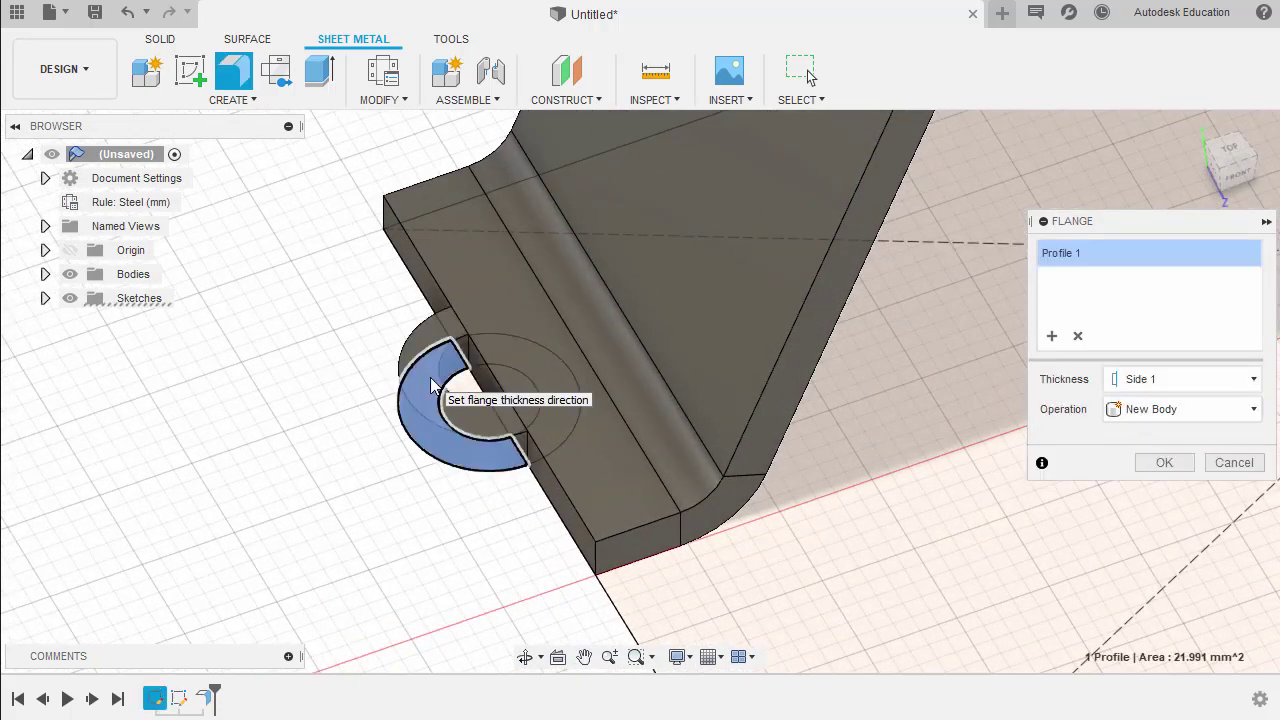
middle_click_drag(432, 385, 845, 530, "shift")
left_click(1164, 462)
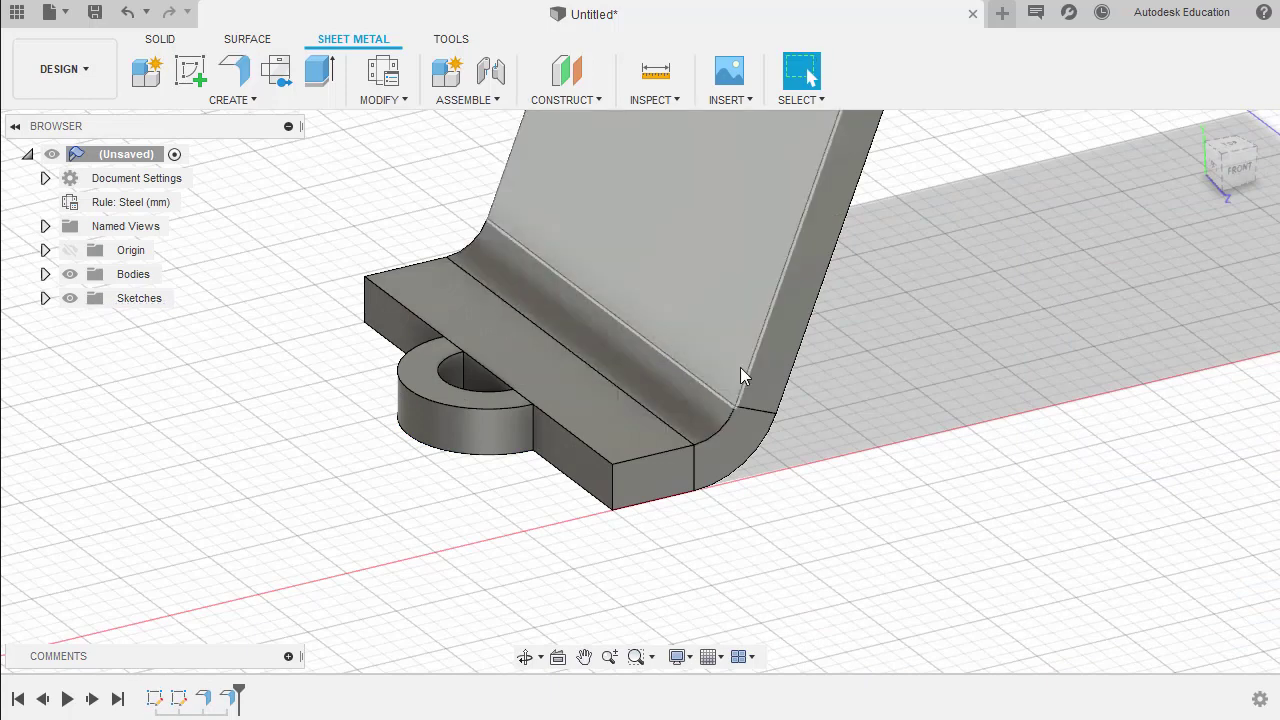
- Expand the list of sketches and make Sketch1 with the two concentric circles visible again
middle_click_drag(740, 366, 588, 407, "shift")
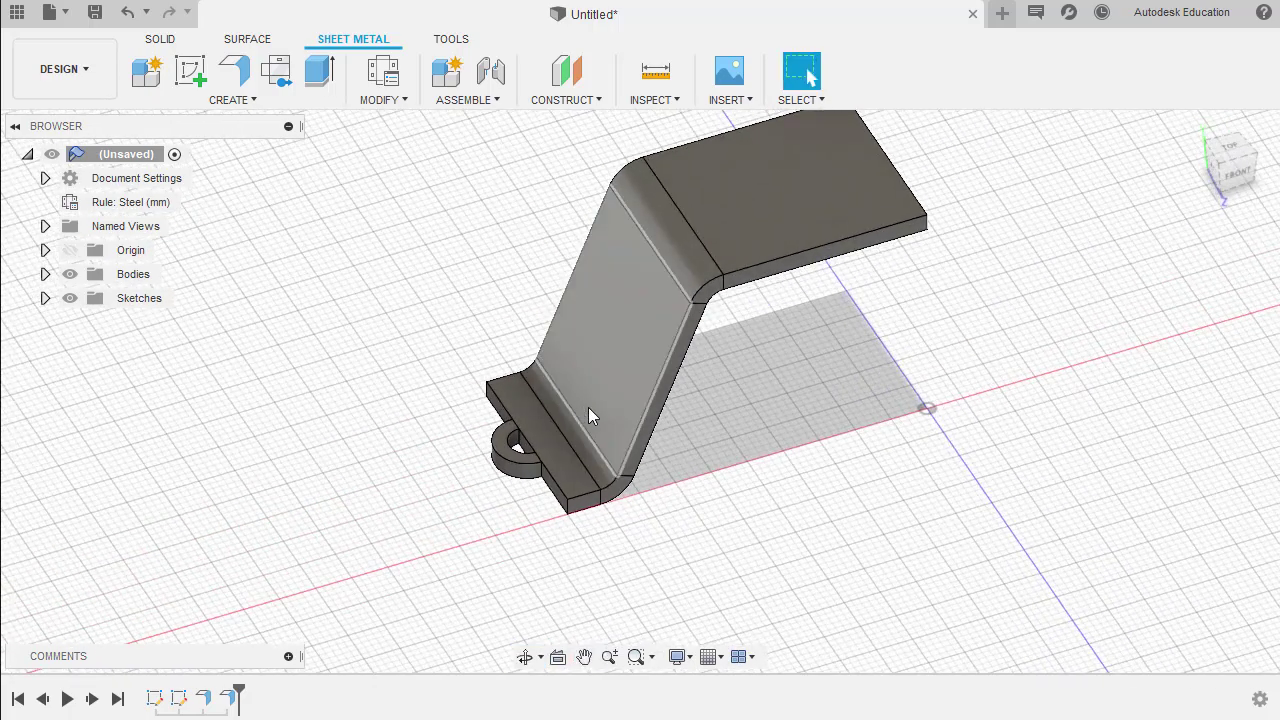
left_click(45, 298)
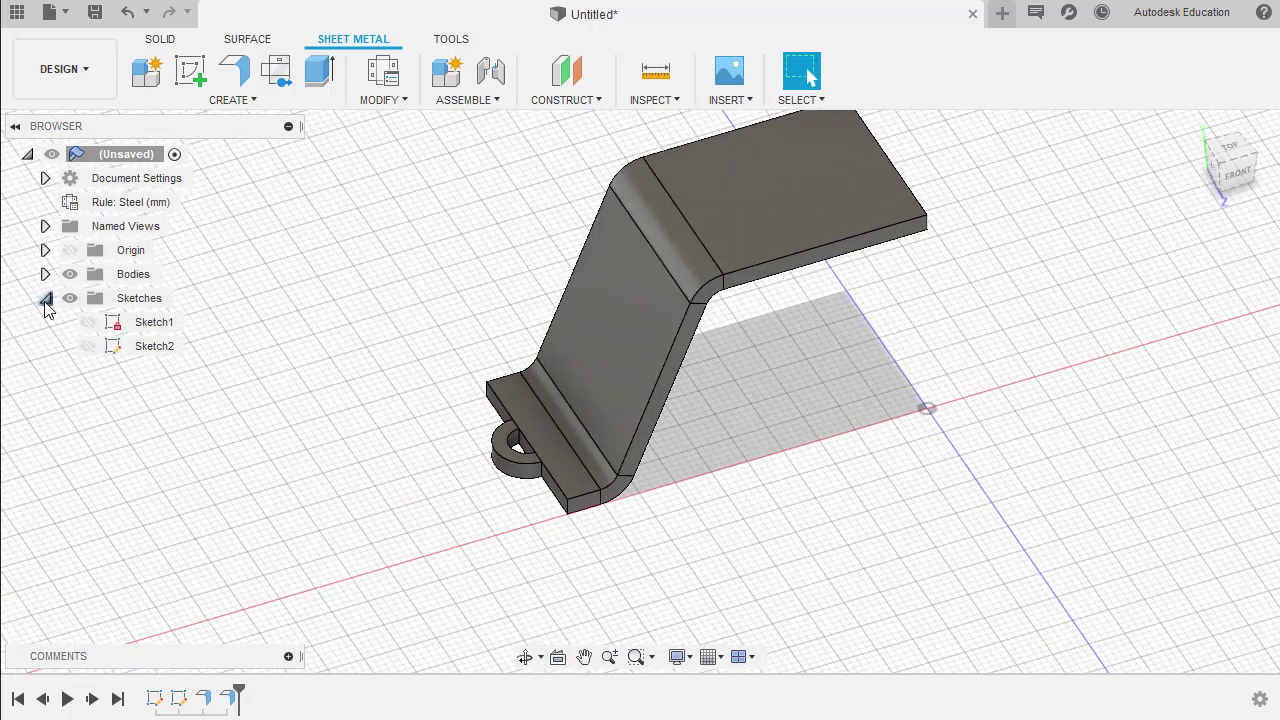
left_click(82, 346)
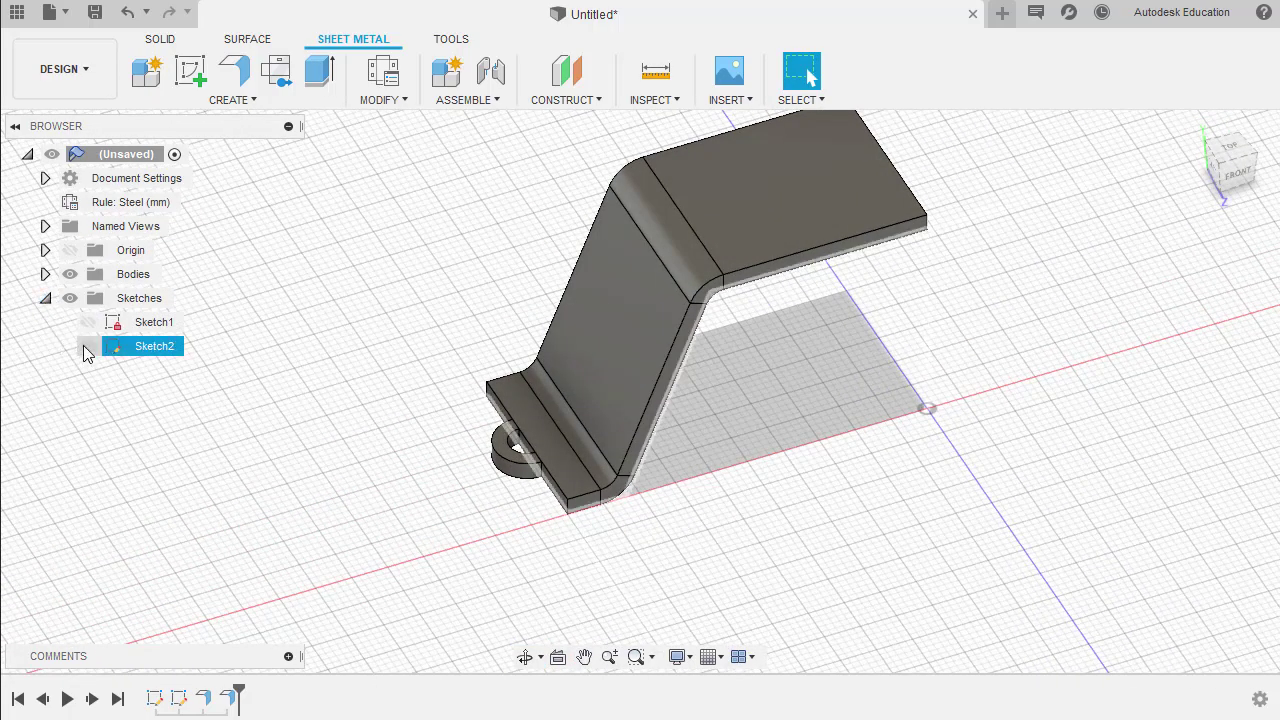
left_click(88, 322)
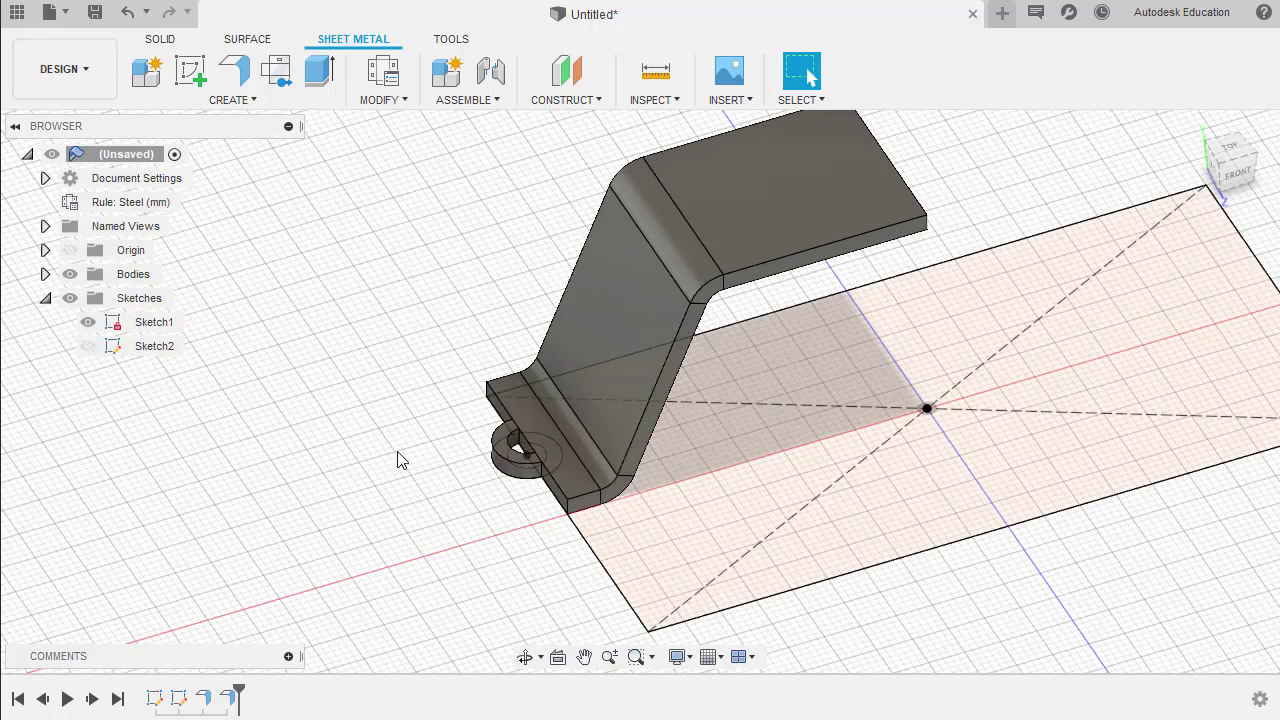
- Extrude-cut the half of the inner circle under the bracket's foot, using the To Object extent up to the foot's top face
middle_click_drag(397, 460, 400, 343, "shift")
key("e")
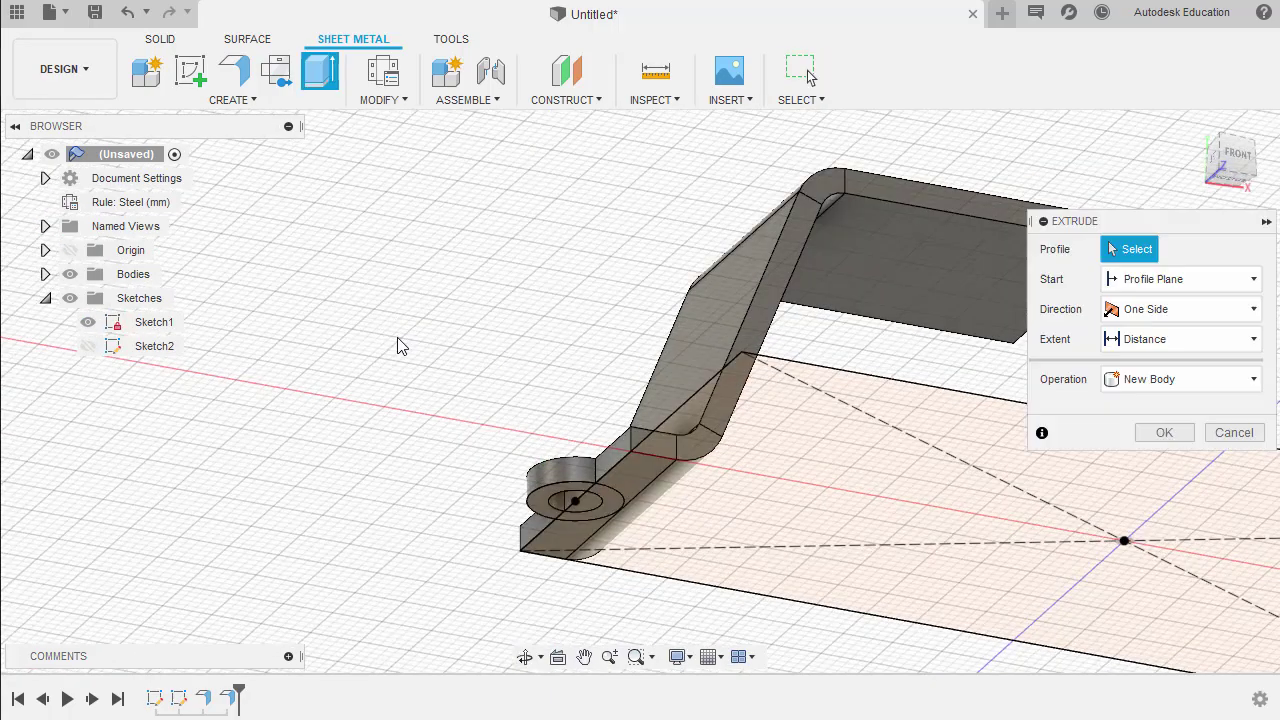
scroll(500, 469, "up", 4)
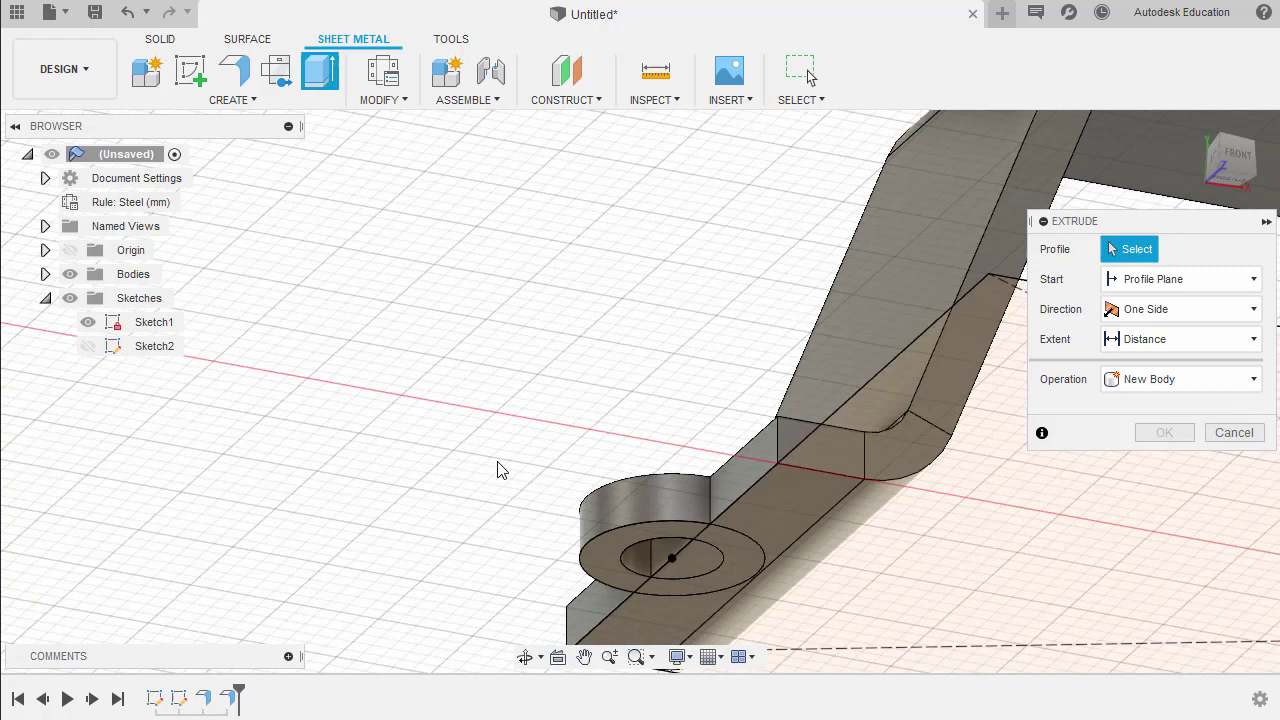
left_click(686, 568)
middle_click_drag(686, 568, 576, 514, "shift")
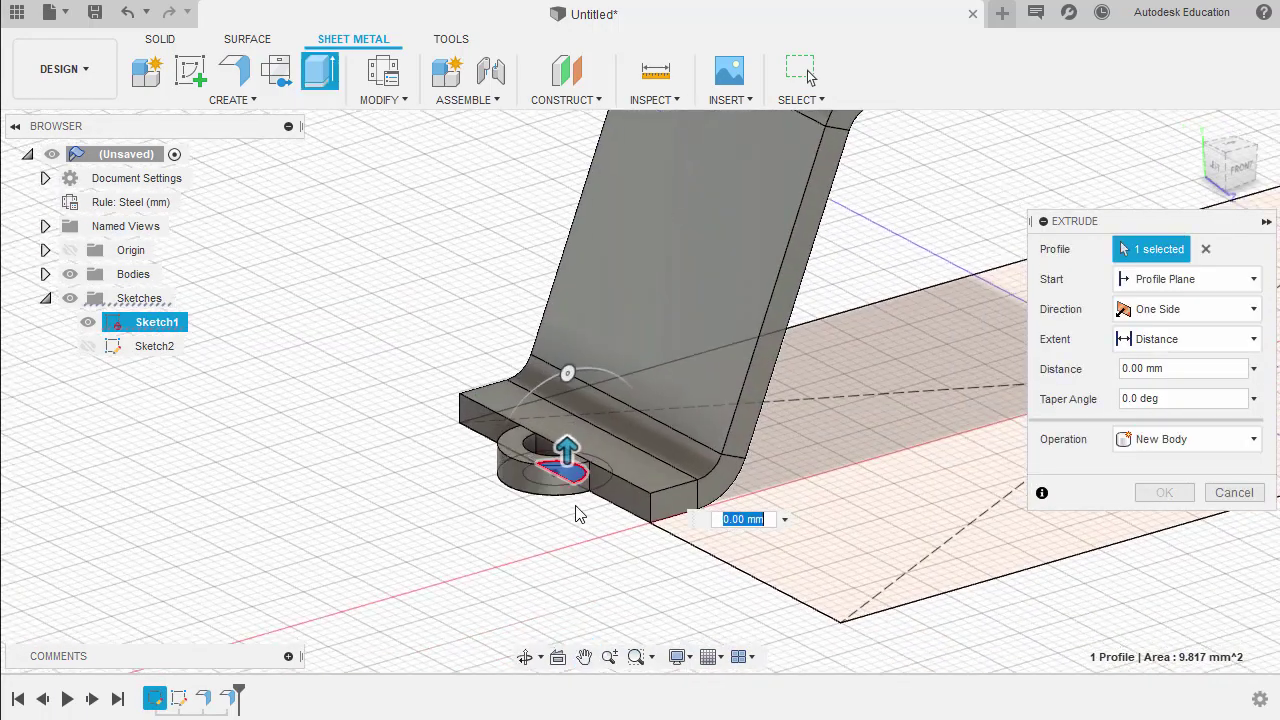
left_click_drag(566, 452, 567, 367)
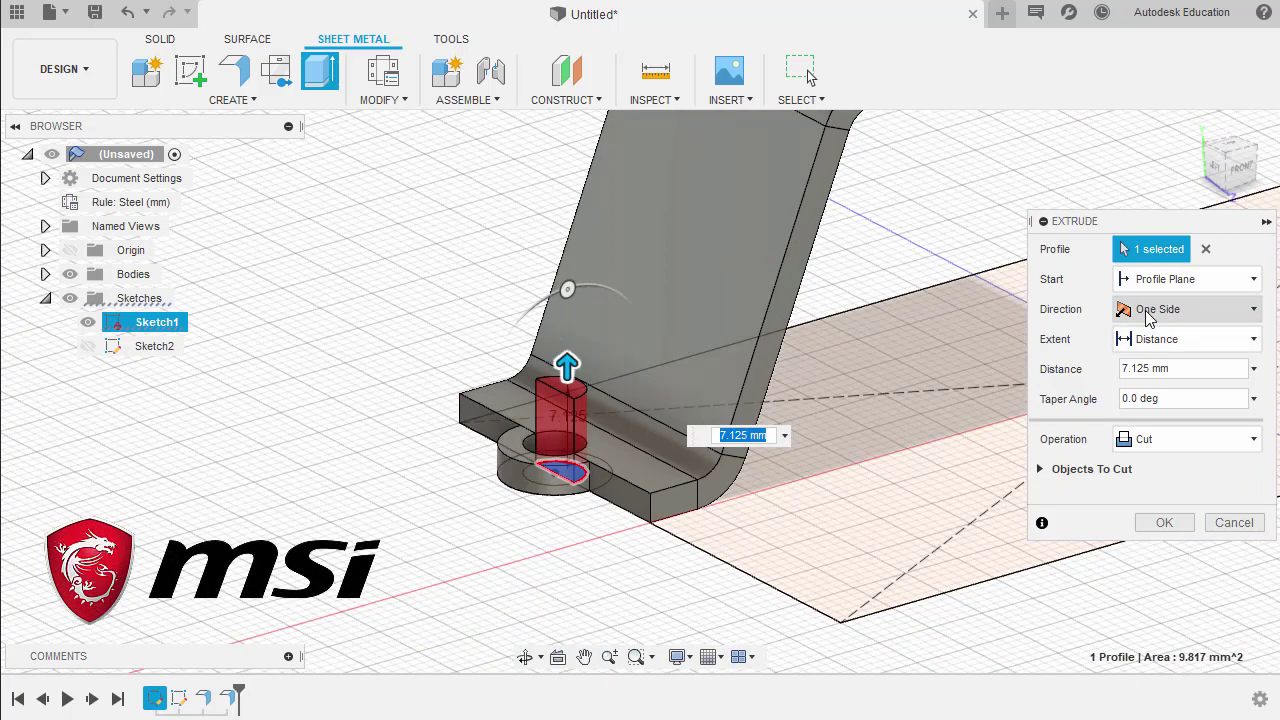
left_click(1155, 343)
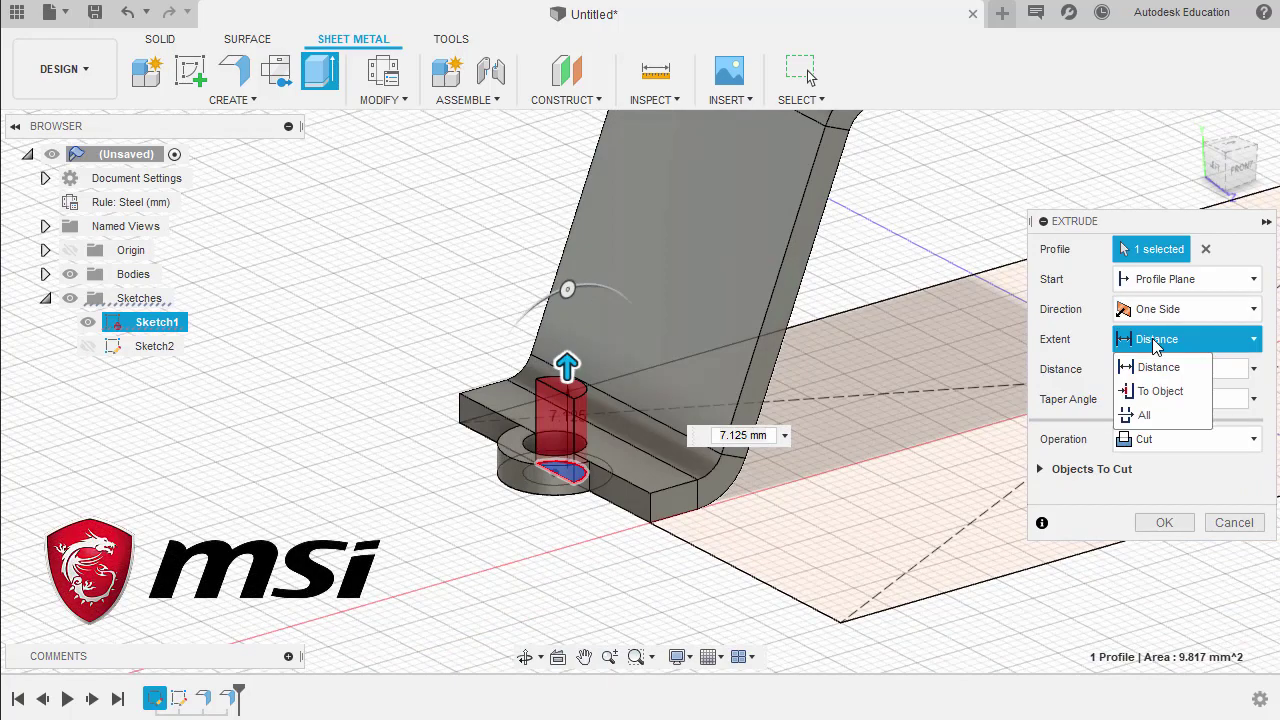
left_click(1162, 391)
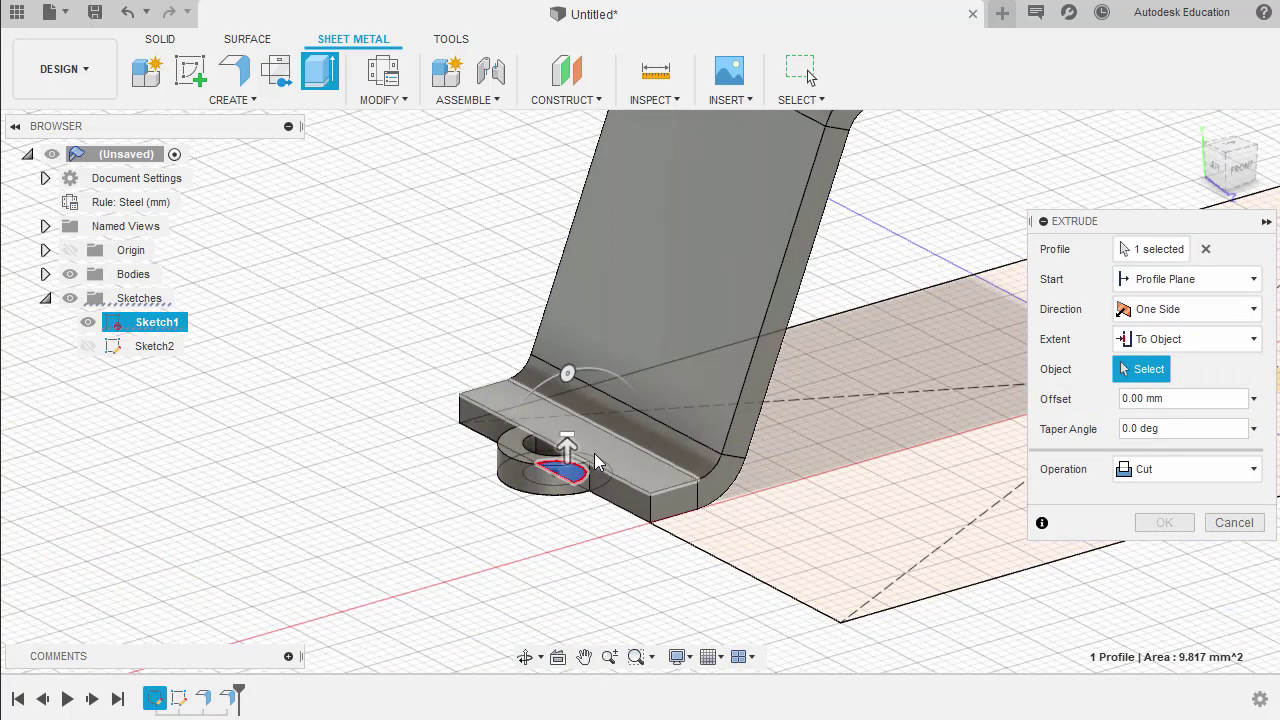
left_click(596, 457)
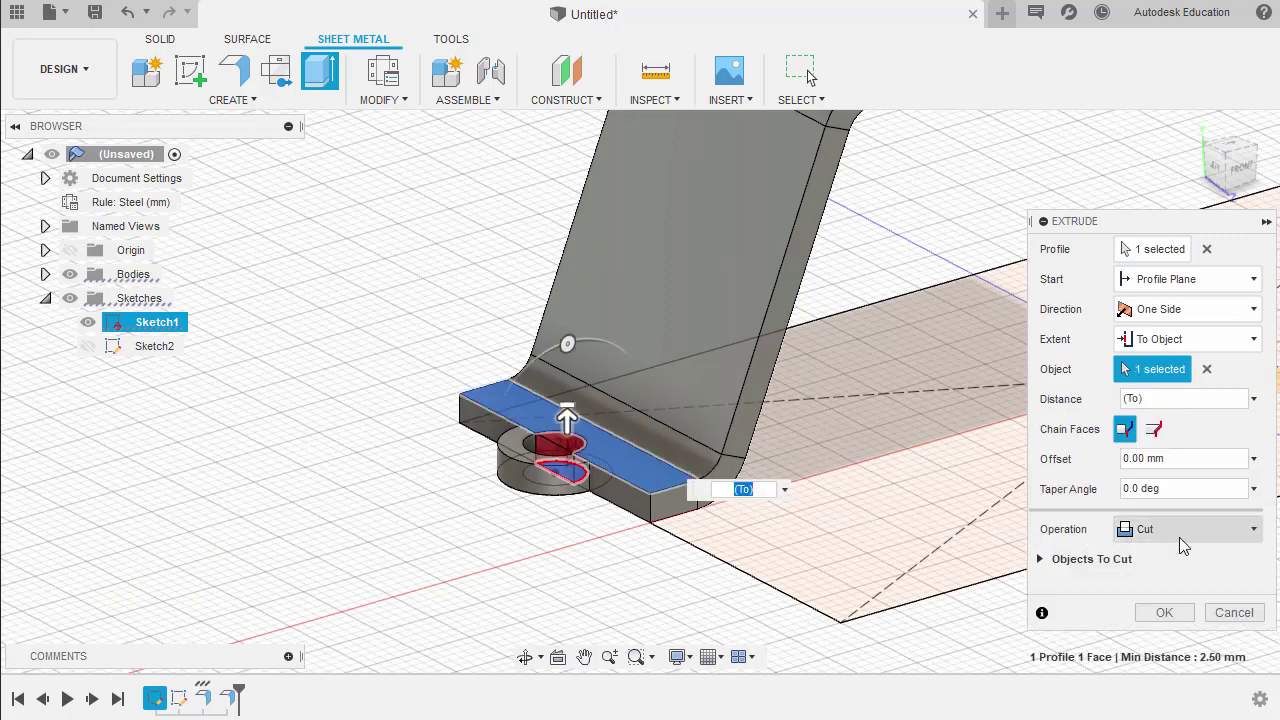
left_click(1164, 612)
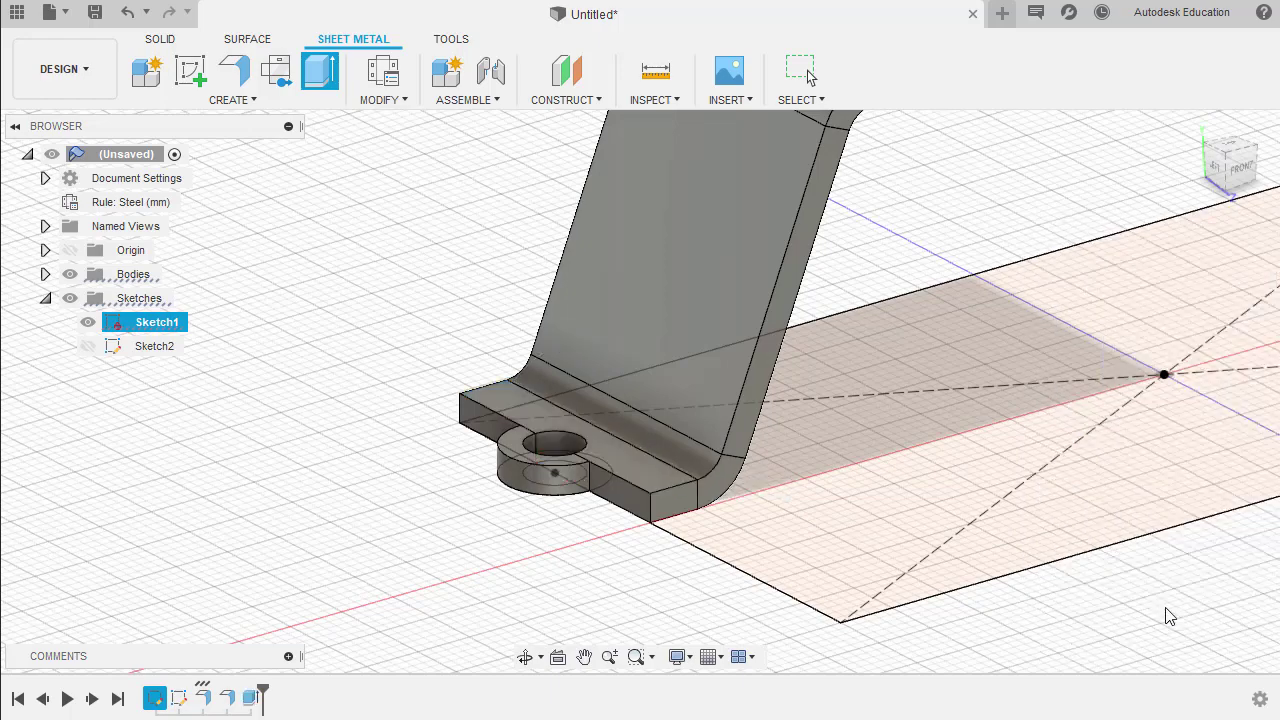
- Hide Sketch1 so that only the bracket body is displayed
middle_click_drag(1163, 609, 874, 293, "shift")
scroll(874, 293, "down", 3)
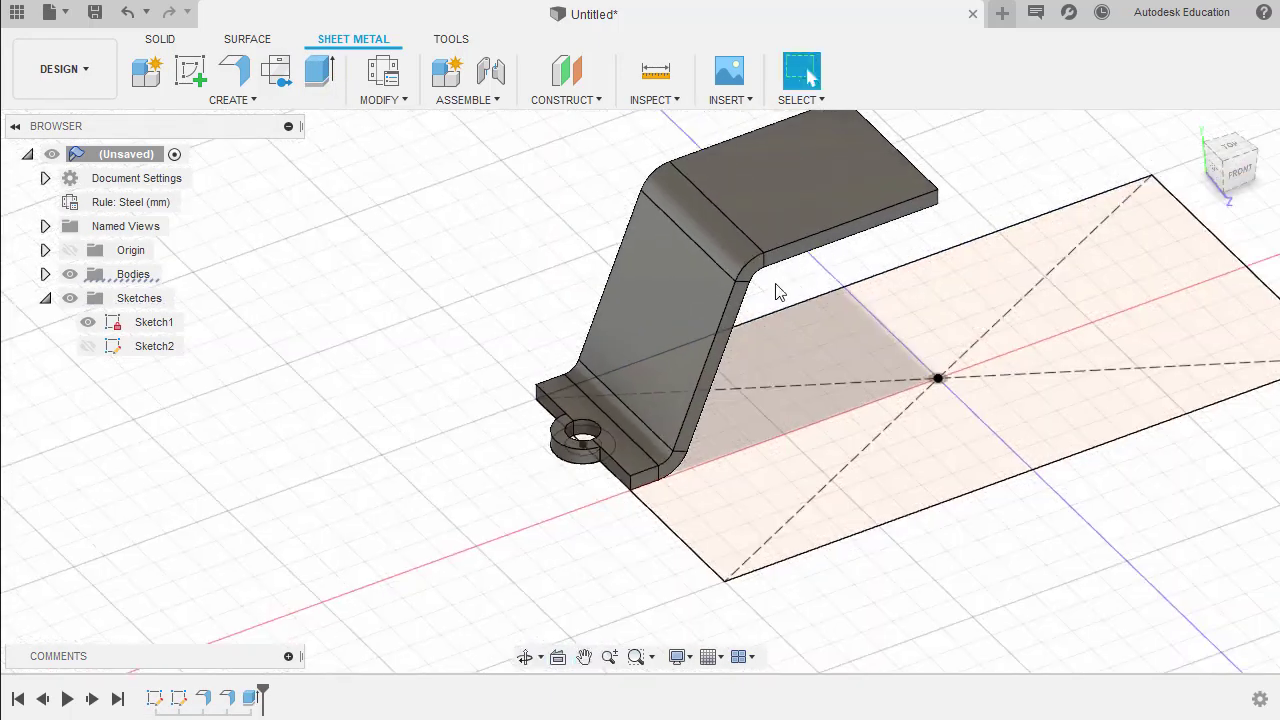
left_click(86, 328)
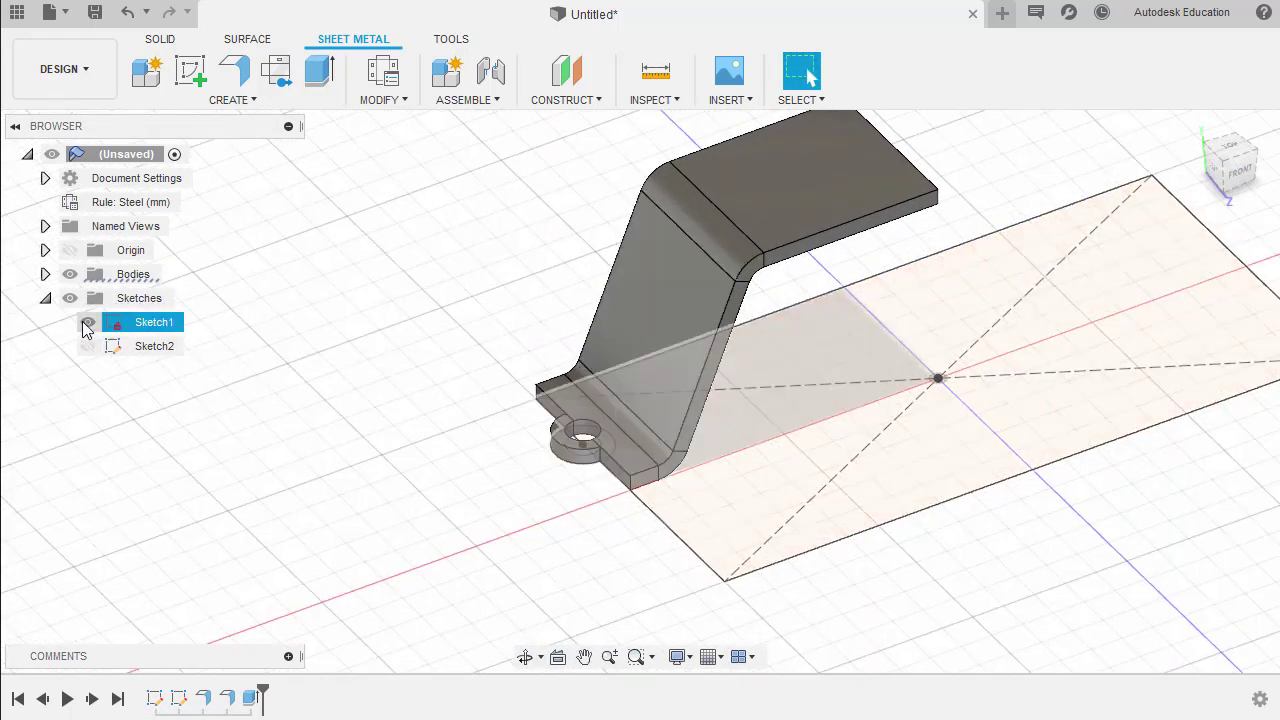
left_click(87, 325)
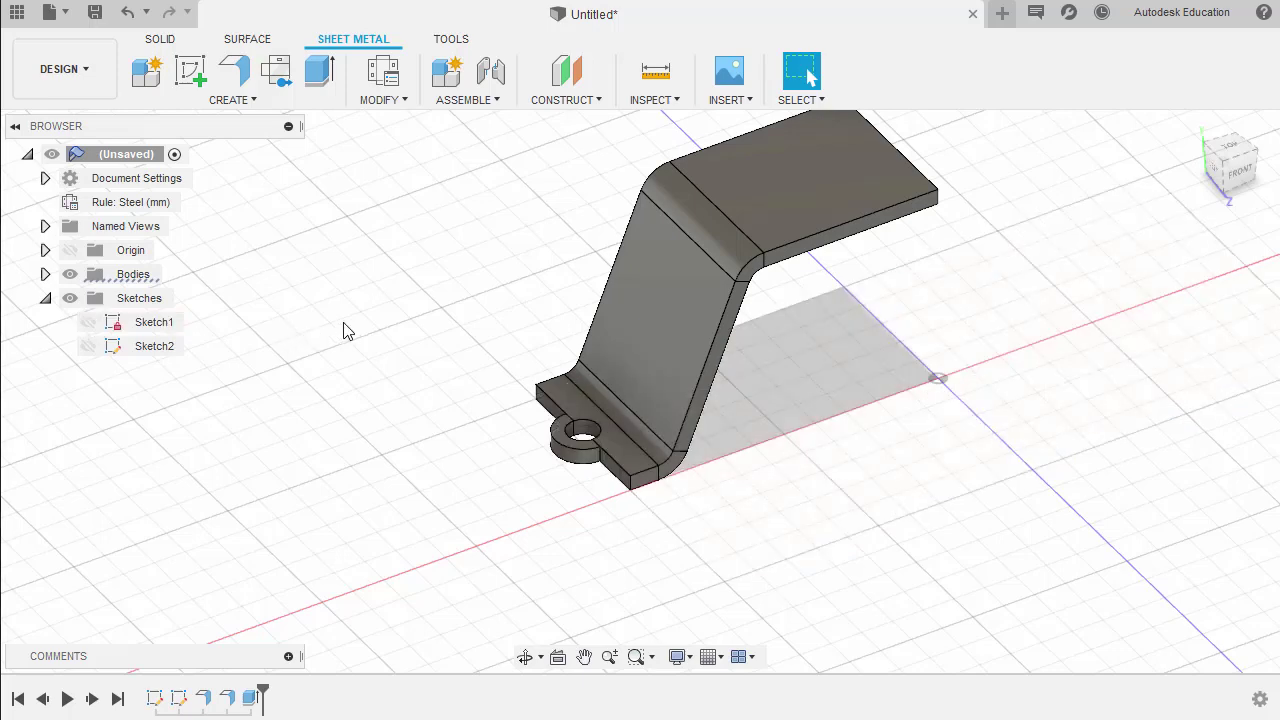
- Mirror the two quarter-bracket bodies across the vertical XY origin plane, using the Bodies pattern type
left_click(1195, 125)
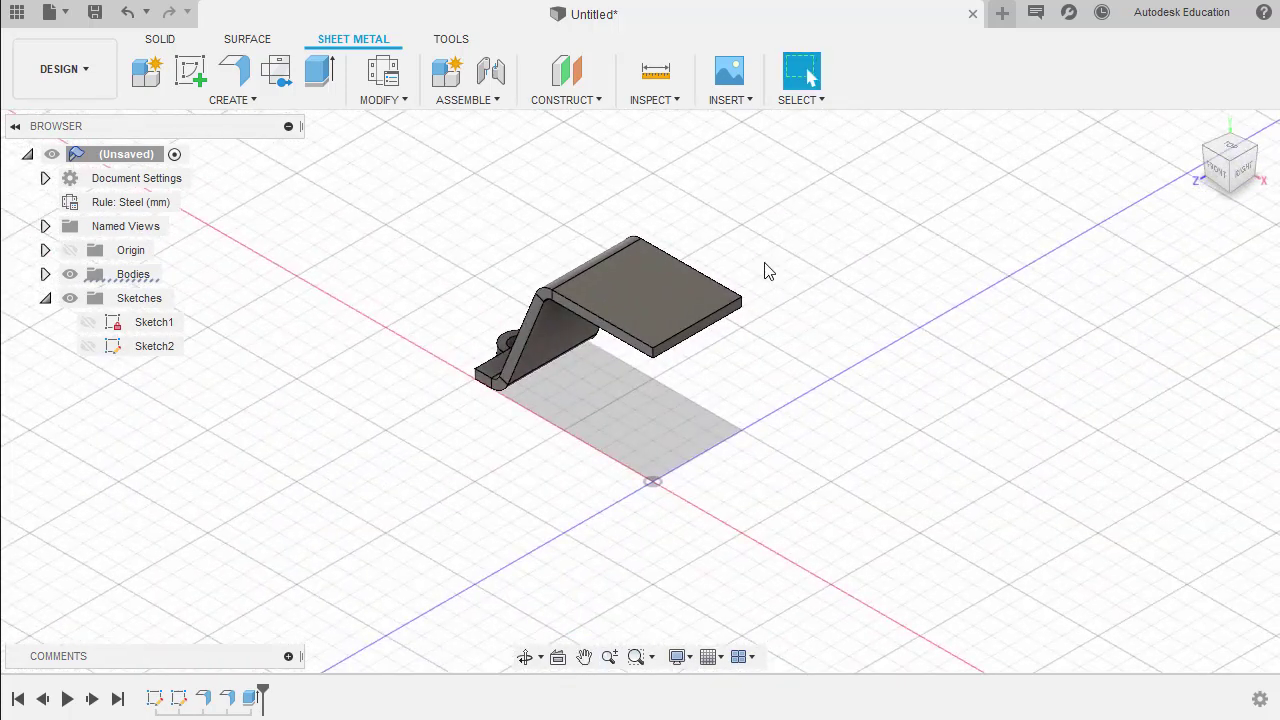
key("s")
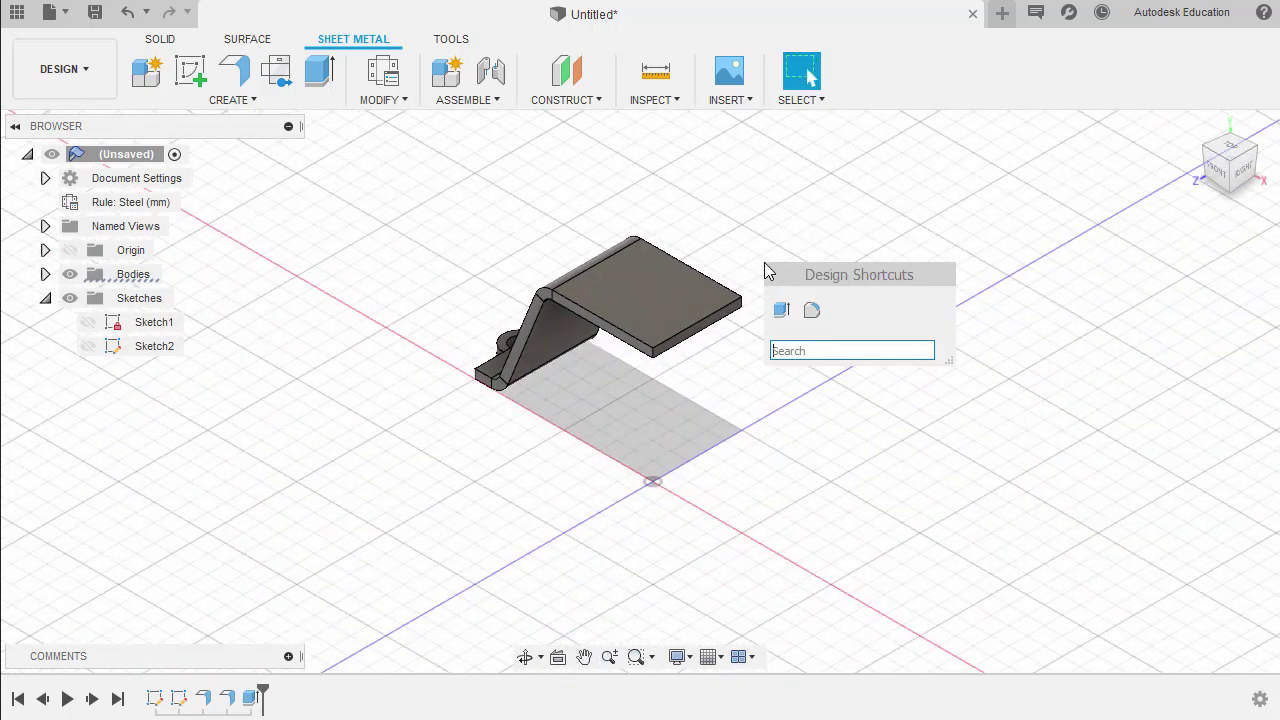
type("mi")
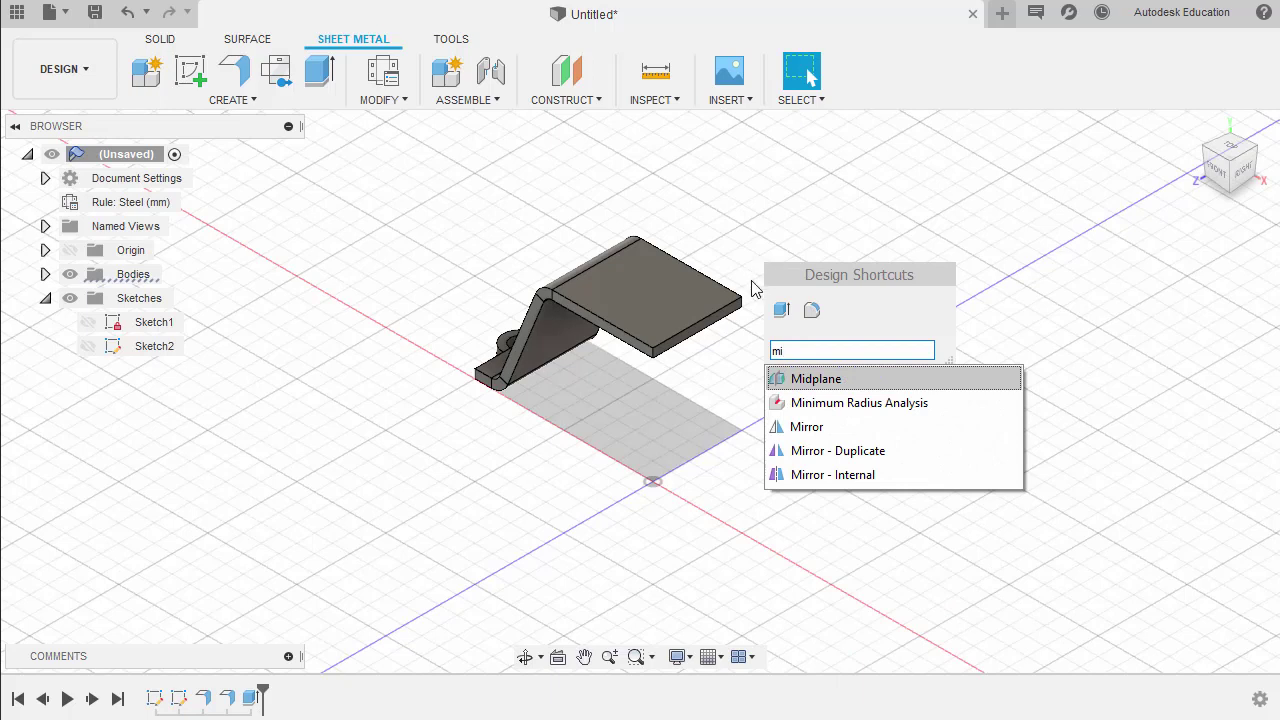
left_click(806, 427)
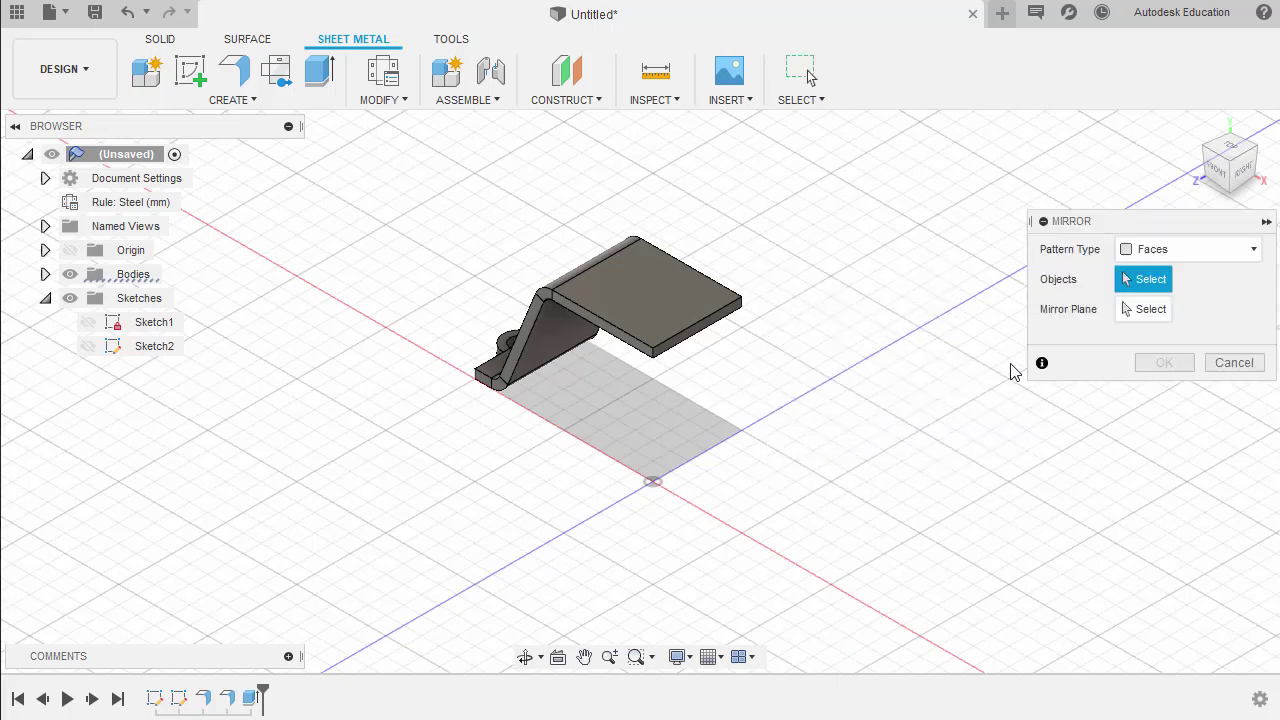
left_click(1158, 254)
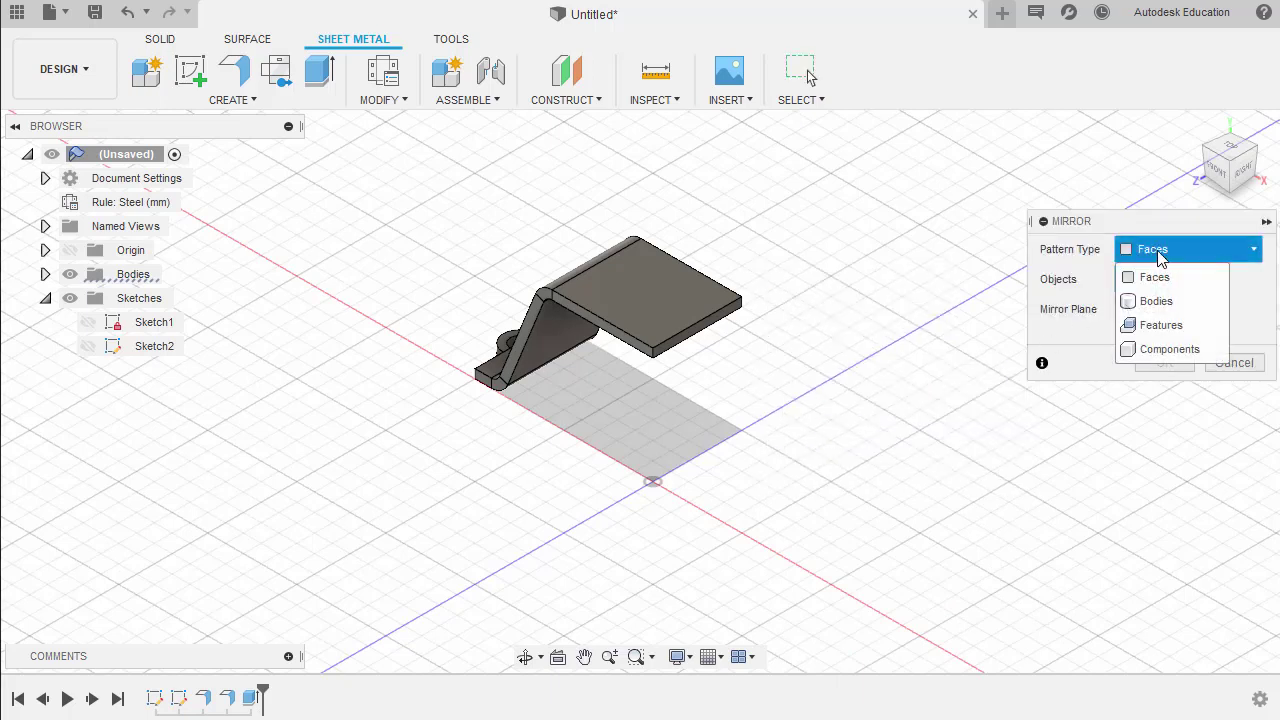
left_click(1156, 301)
middle_click_drag(700, 300, 740, 306, "shift")
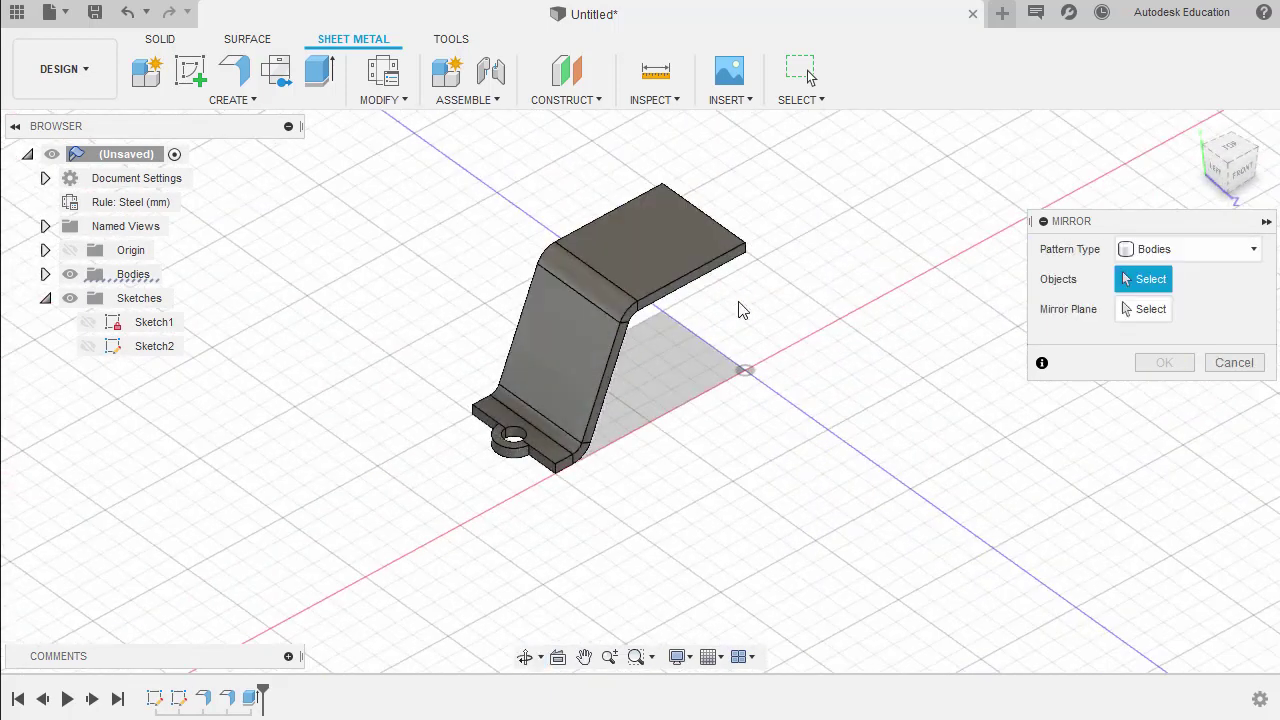
scroll(711, 303, "down", 2)
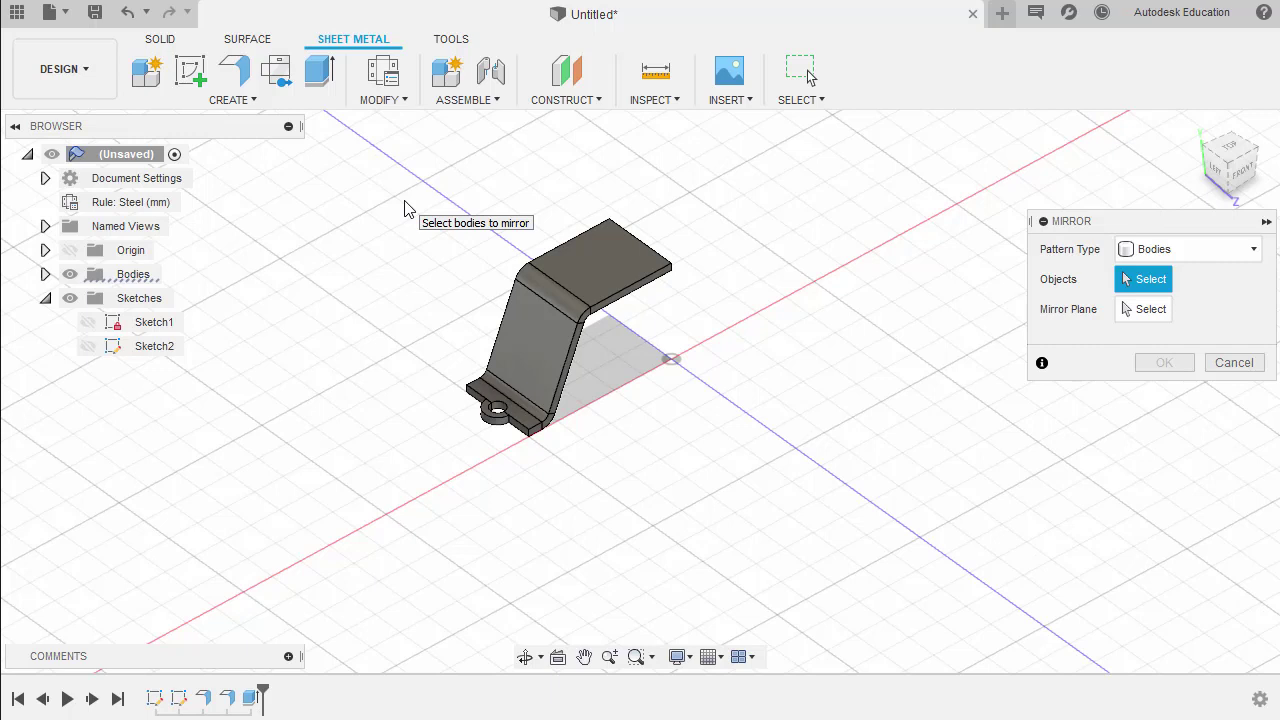
left_click_drag(363, 153, 752, 524)
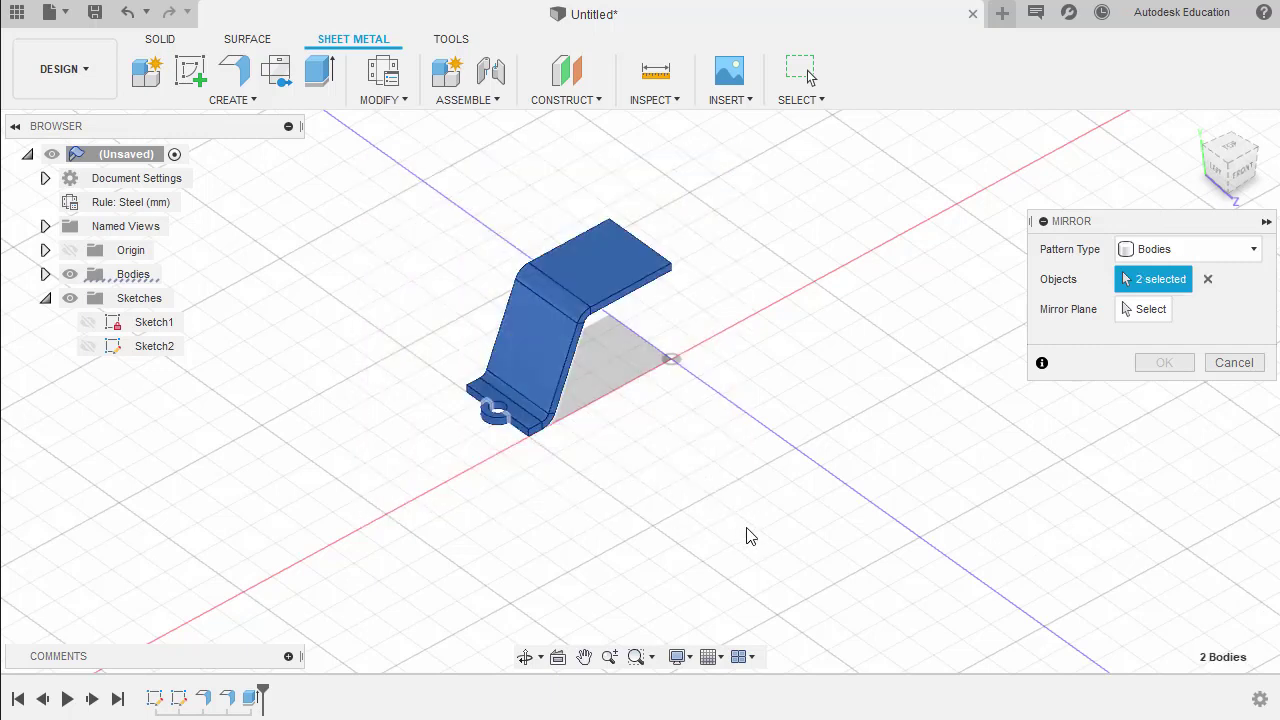
left_click(1147, 311)
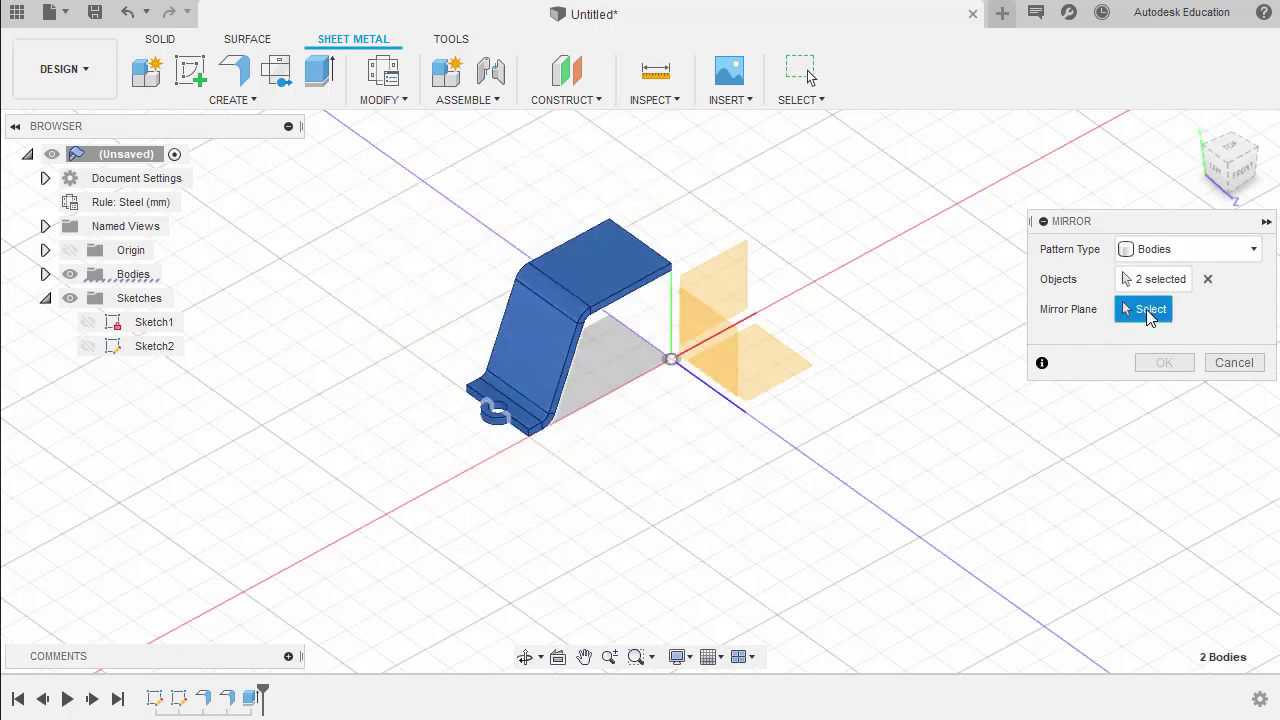
left_click(742, 282)
middle_click_drag(749, 277, 825, 282)
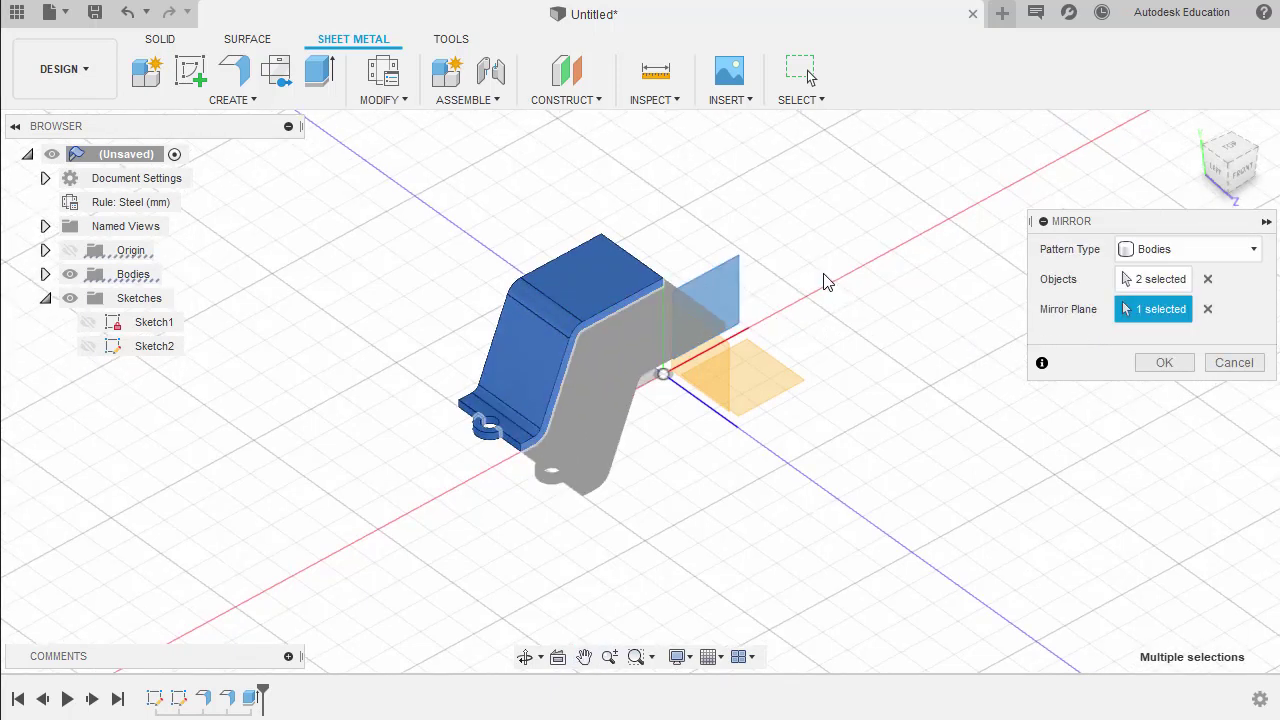
left_click(1166, 364)
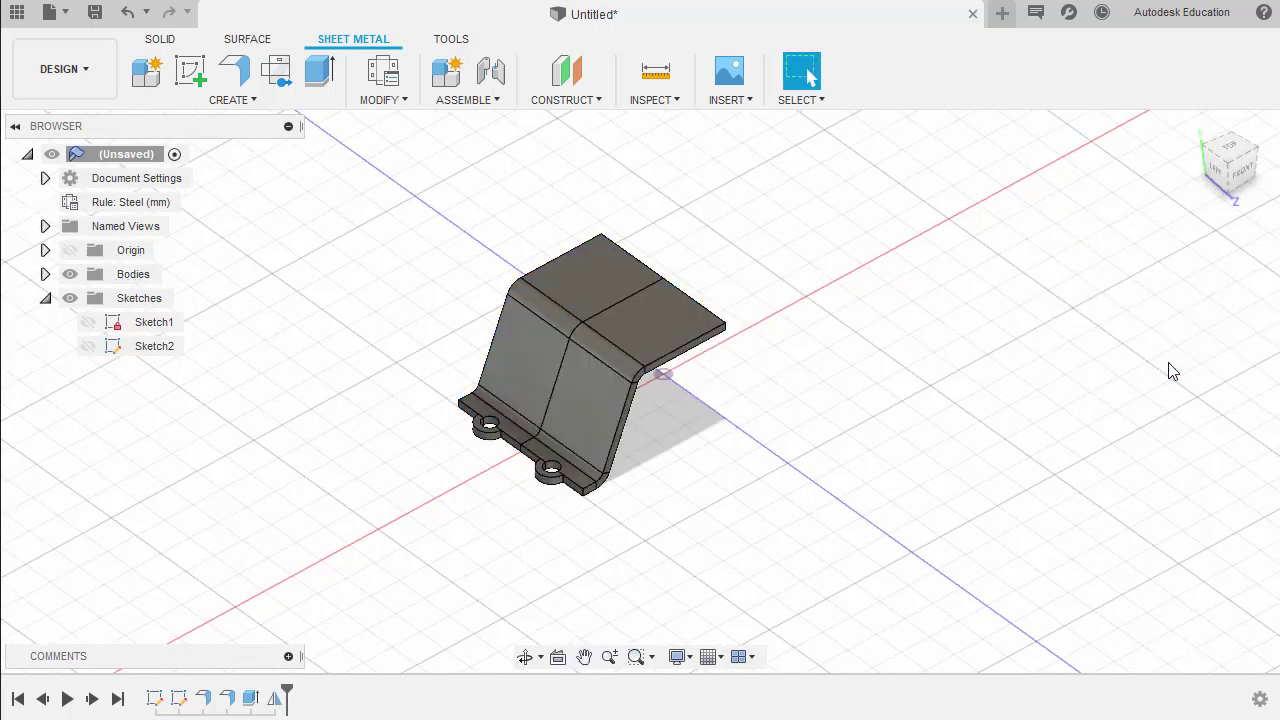
- Mirror all four half-bracket bodies across the YZ origin plane to complete the other side of the bracket
right_click(928, 299)
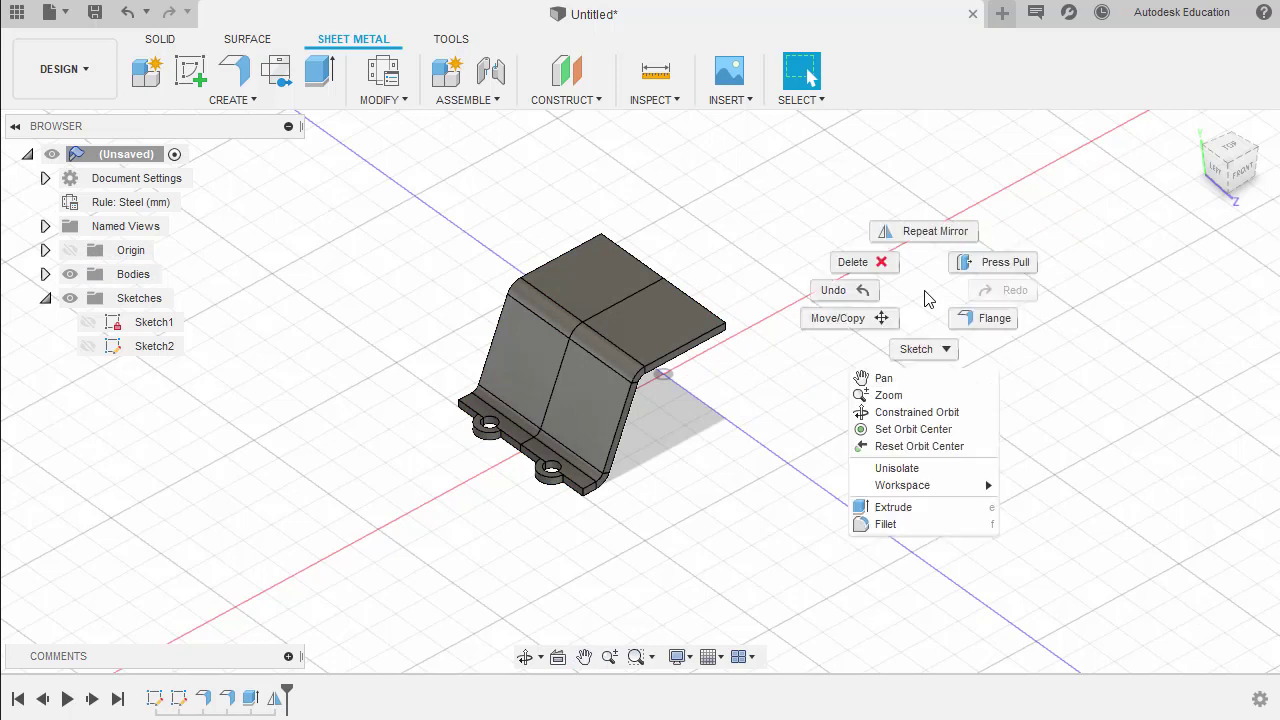
left_click(922, 231)
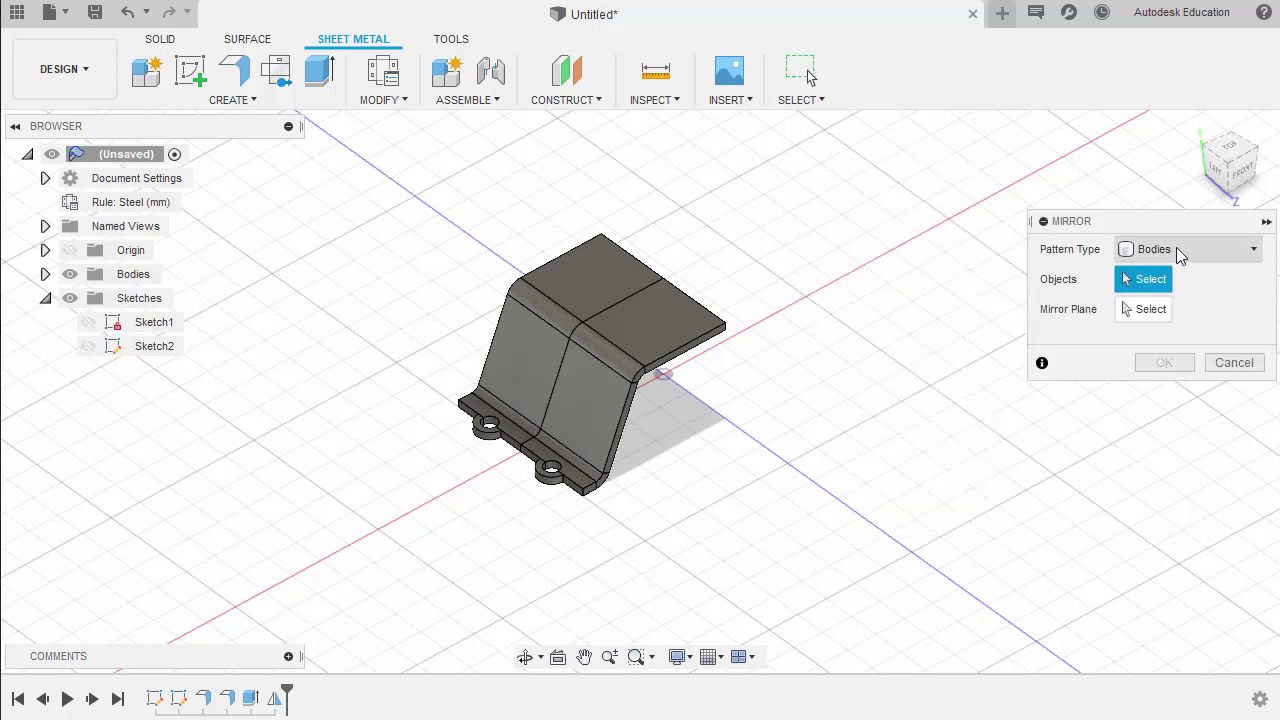
left_click_drag(389, 188, 849, 580)
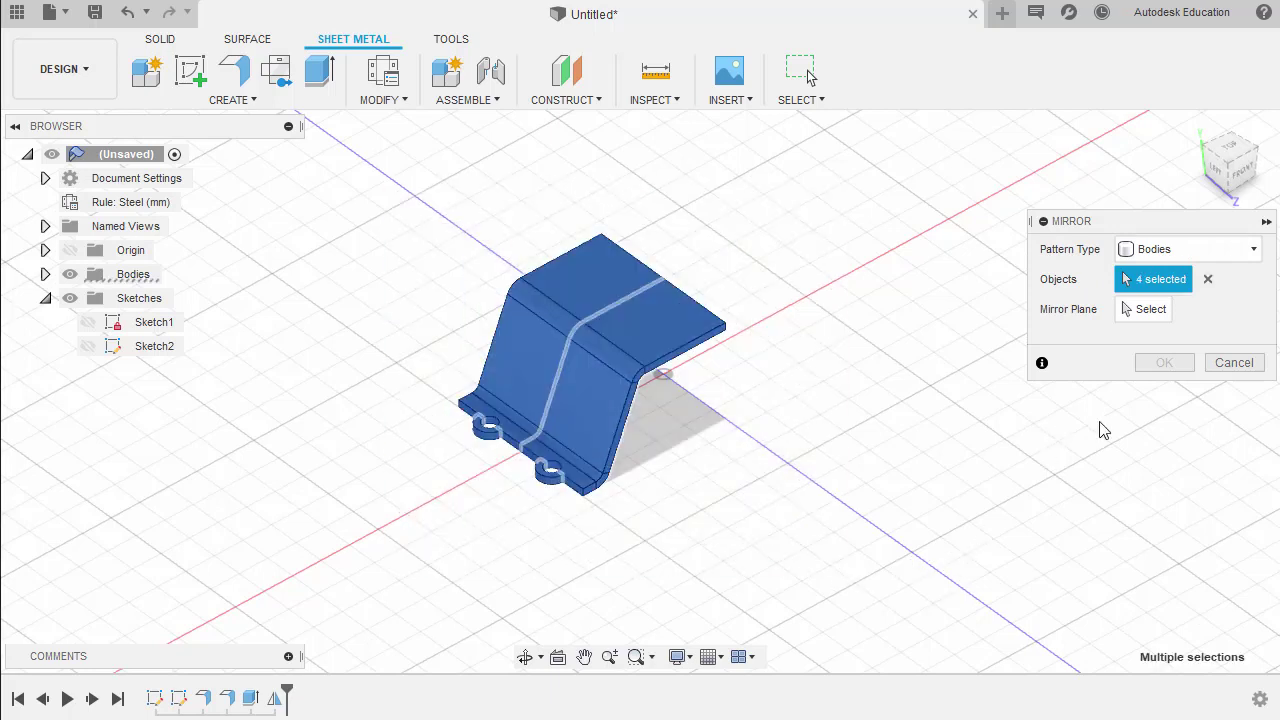
left_click(1146, 311)
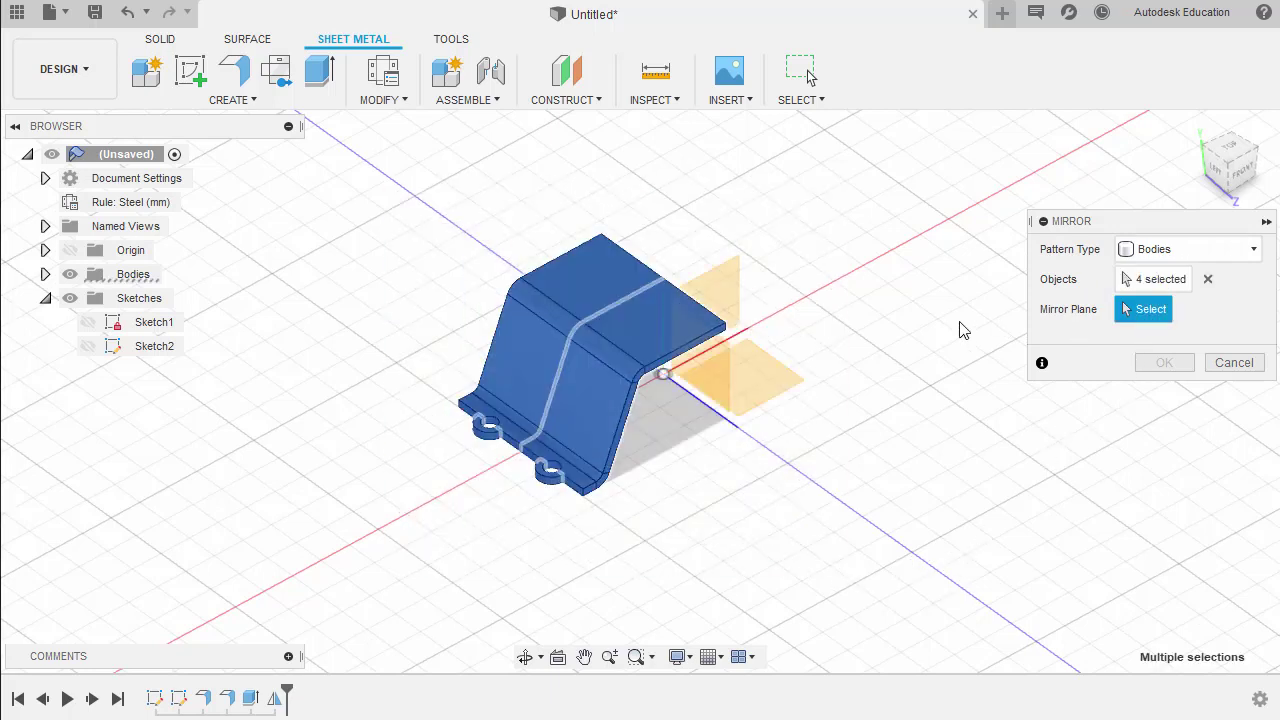
middle_click_drag(963, 330, 823, 306, "shift")
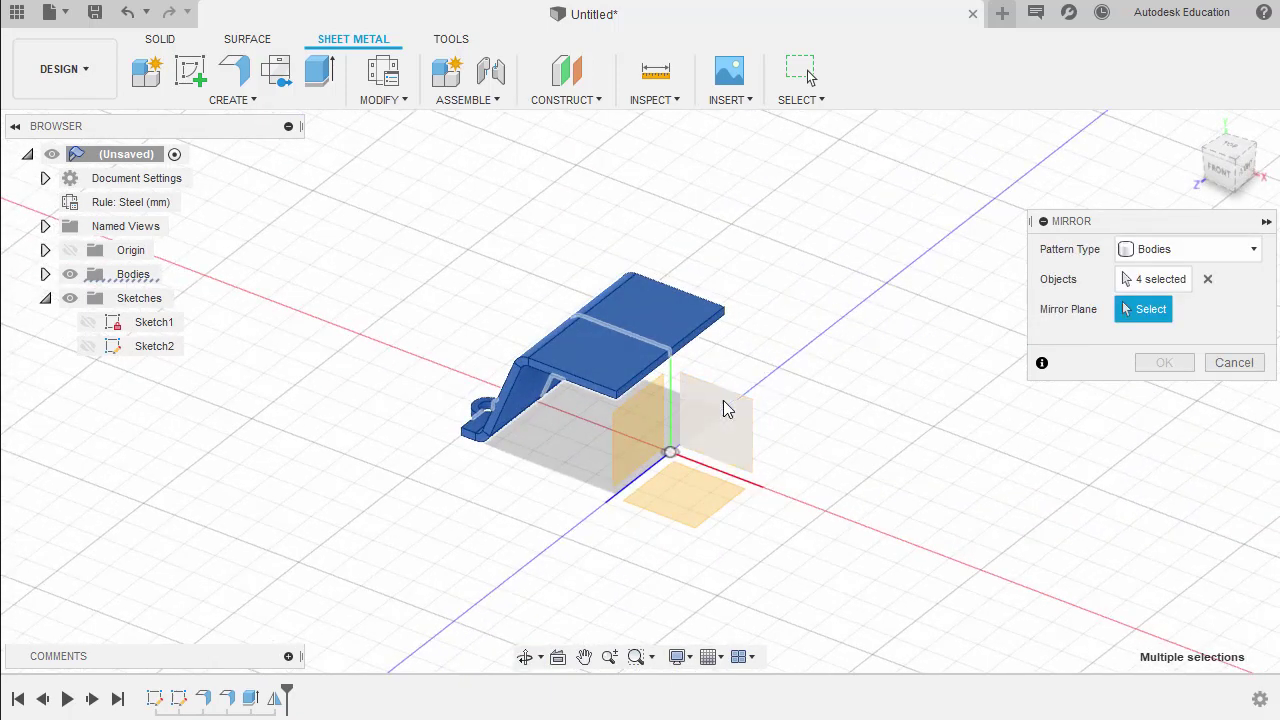
left_click(638, 430)
left_click(1164, 364)
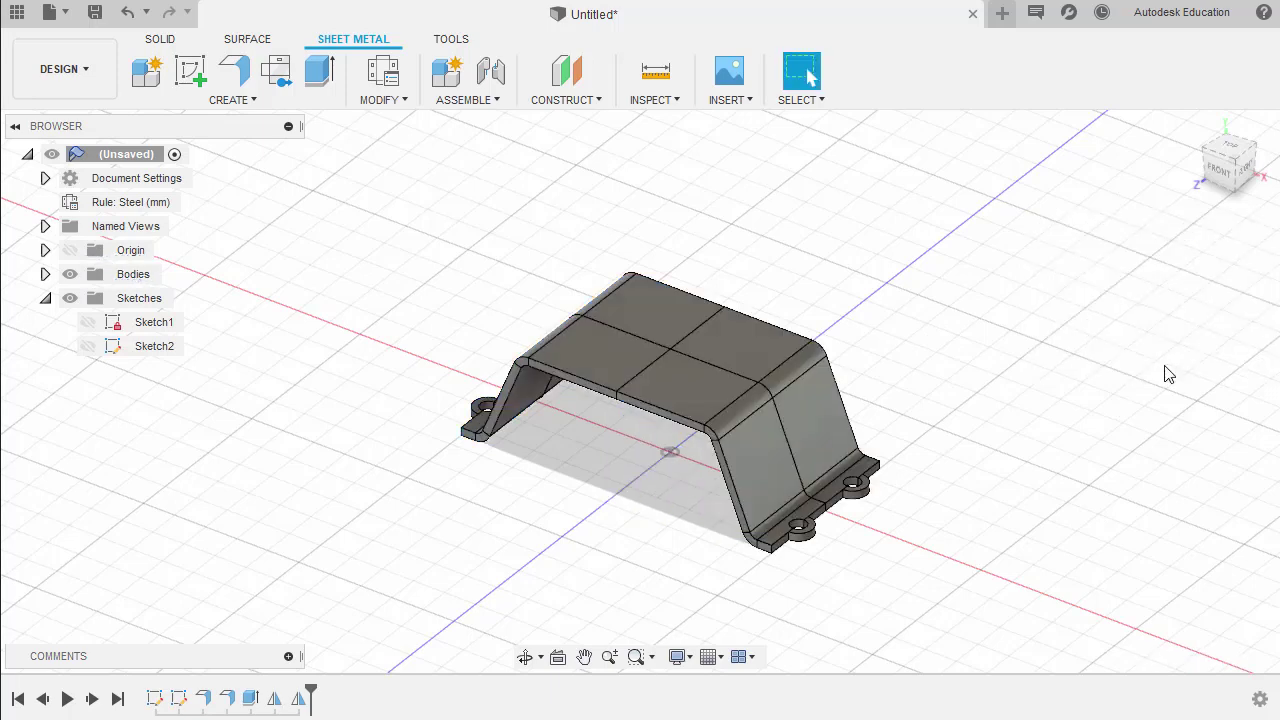
- Combine the bracket into one body with the Join operation, using Body1 as the target and Body2 through Body8 as tools
middle_click_drag(1167, 375, 963, 241, "shift")
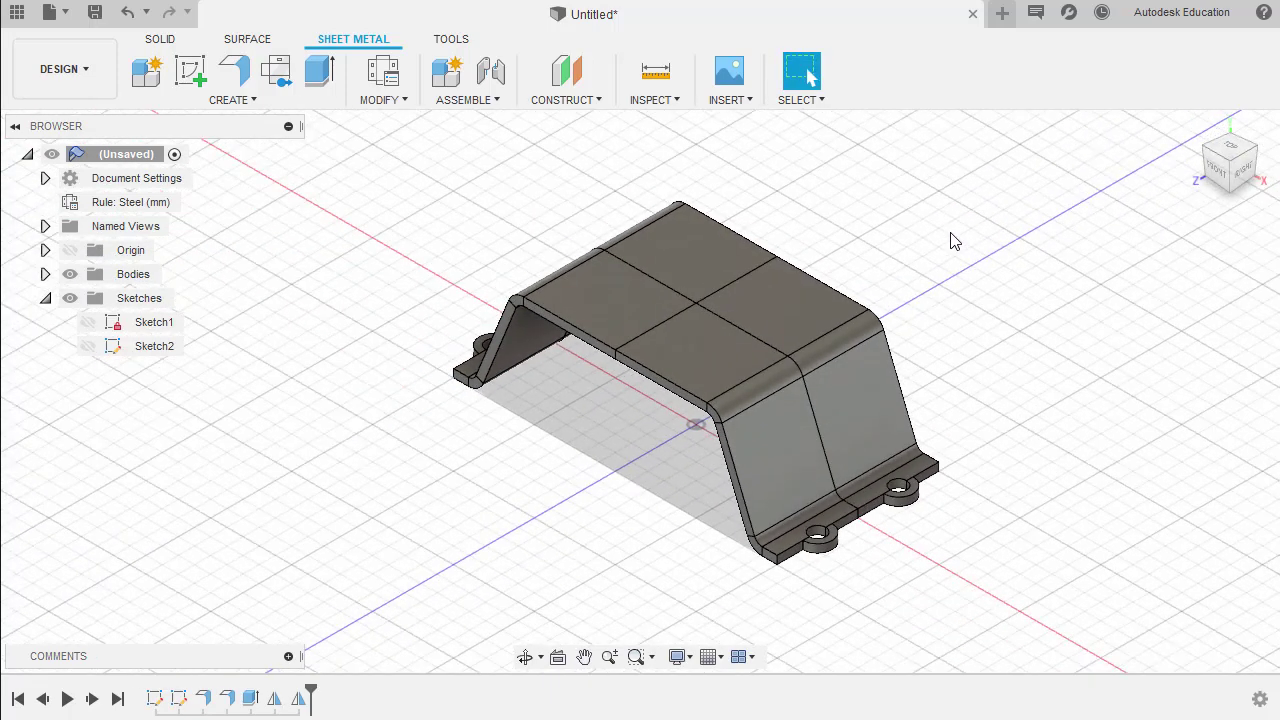
key("s")
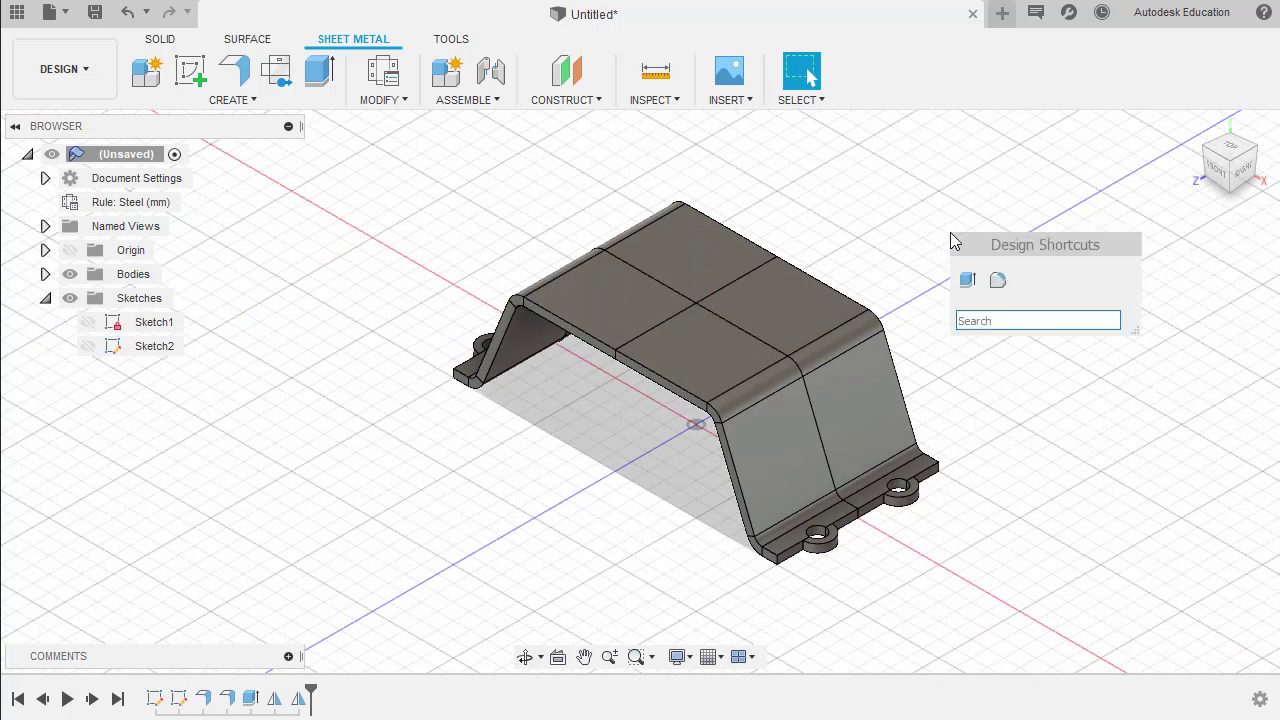
type("co")
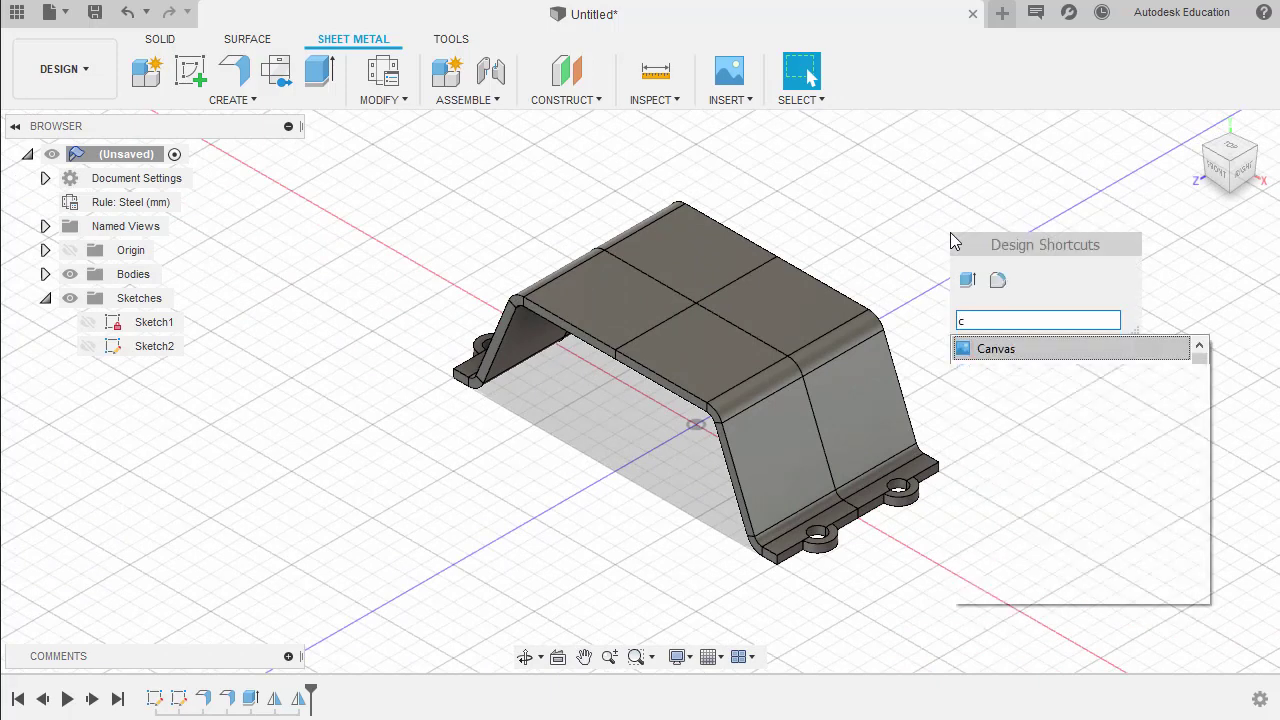
left_click(990, 372)
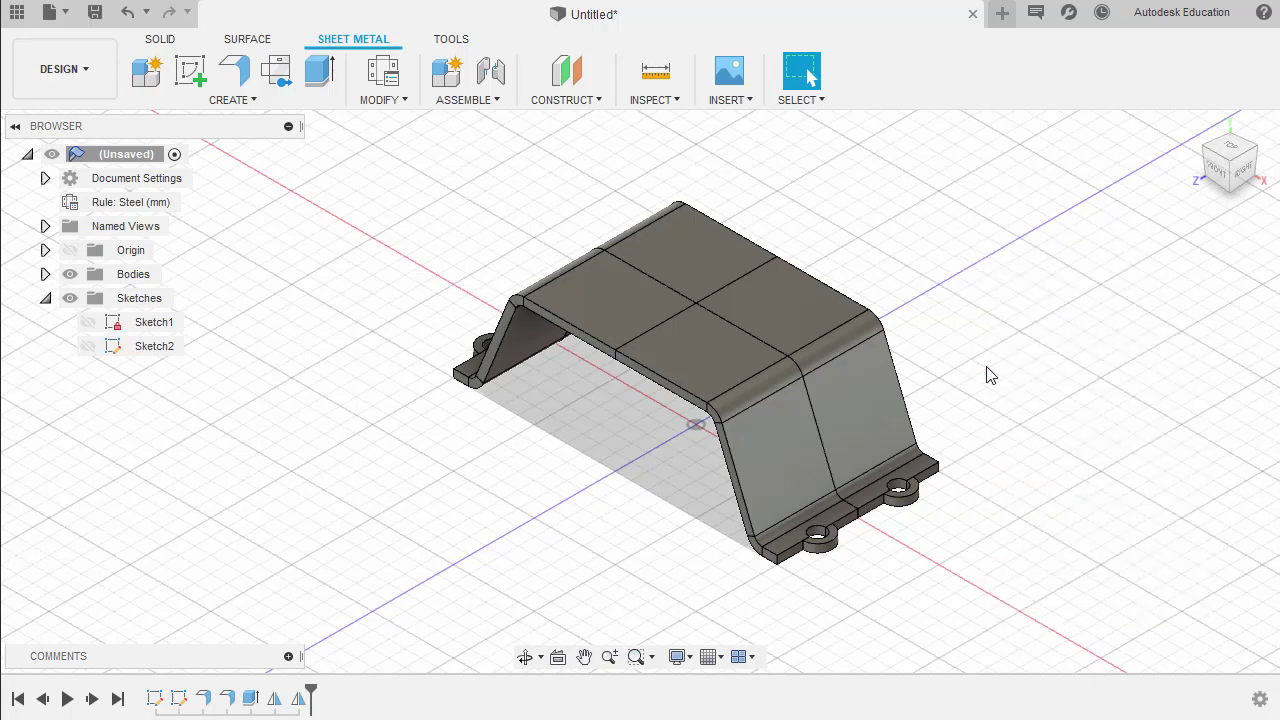
middle_click_drag(843, 314, 921, 333, "shift")
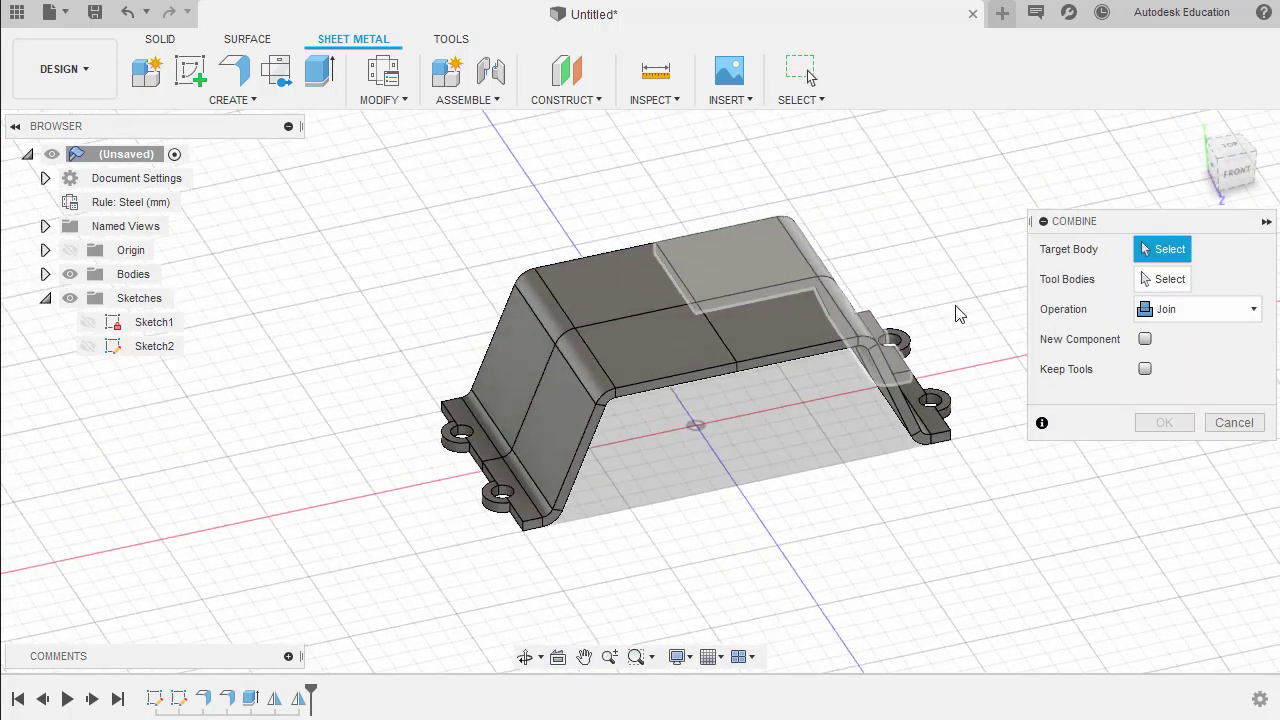
left_click(607, 291)
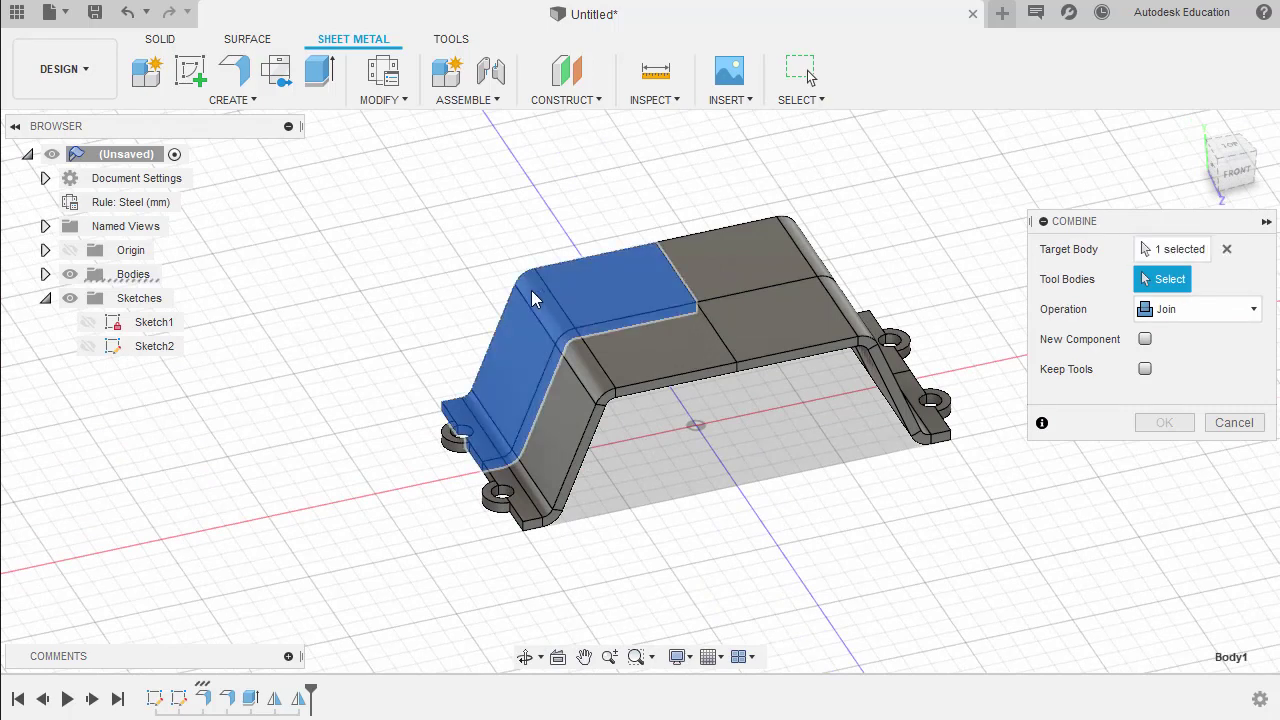
left_click(45, 275)
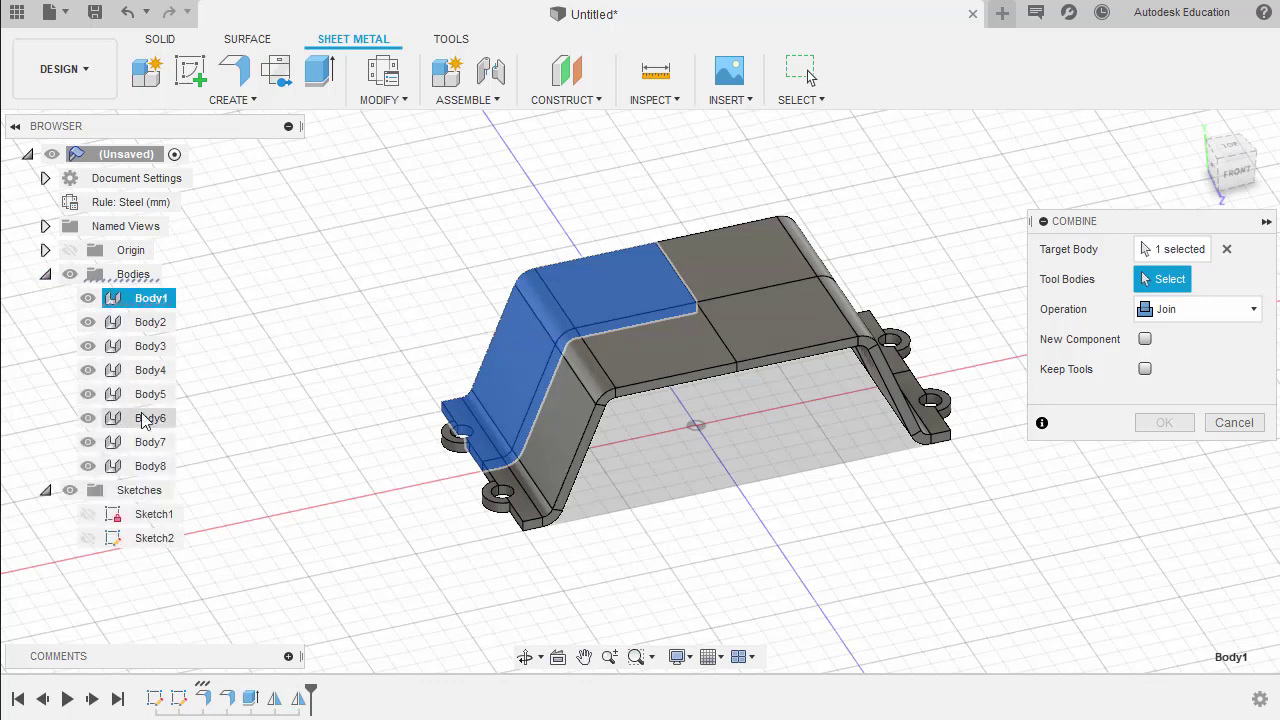
left_click(155, 330)
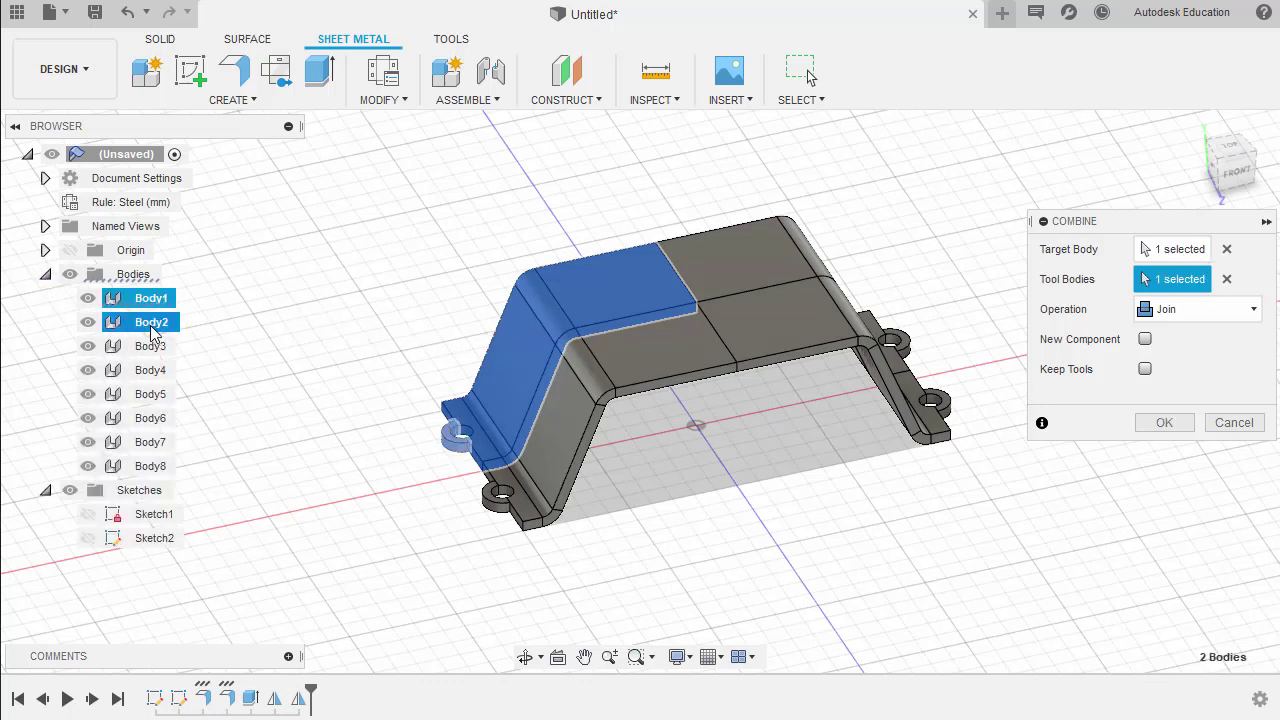
left_click(155, 468, "shift")
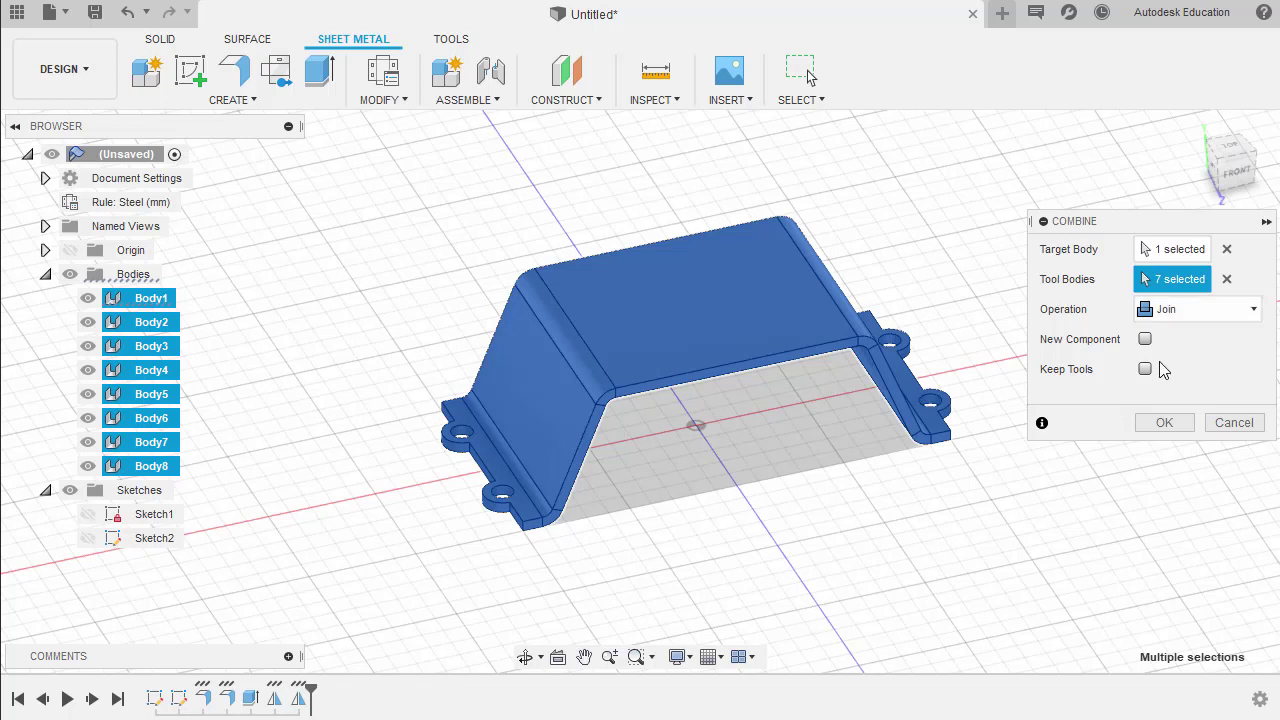
left_click(1163, 425)
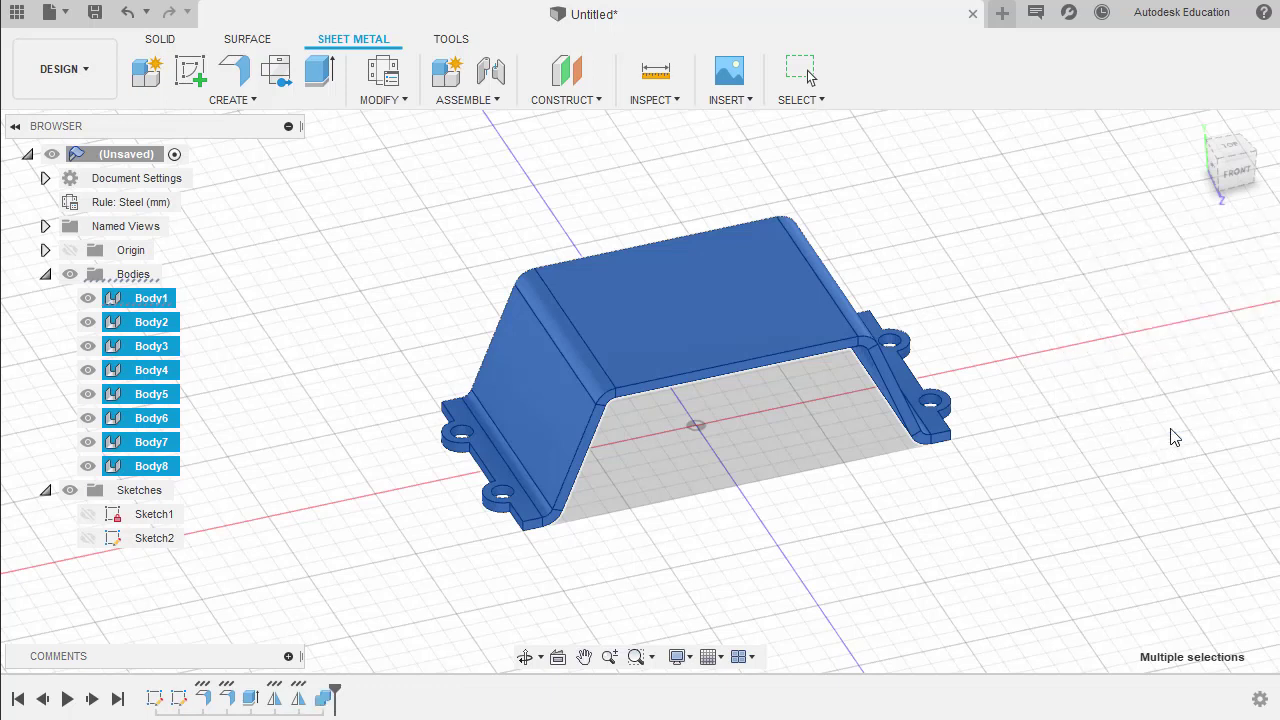
- Unfold all bends of the bracket, keeping its large top face stationary
left_click(1195, 126)
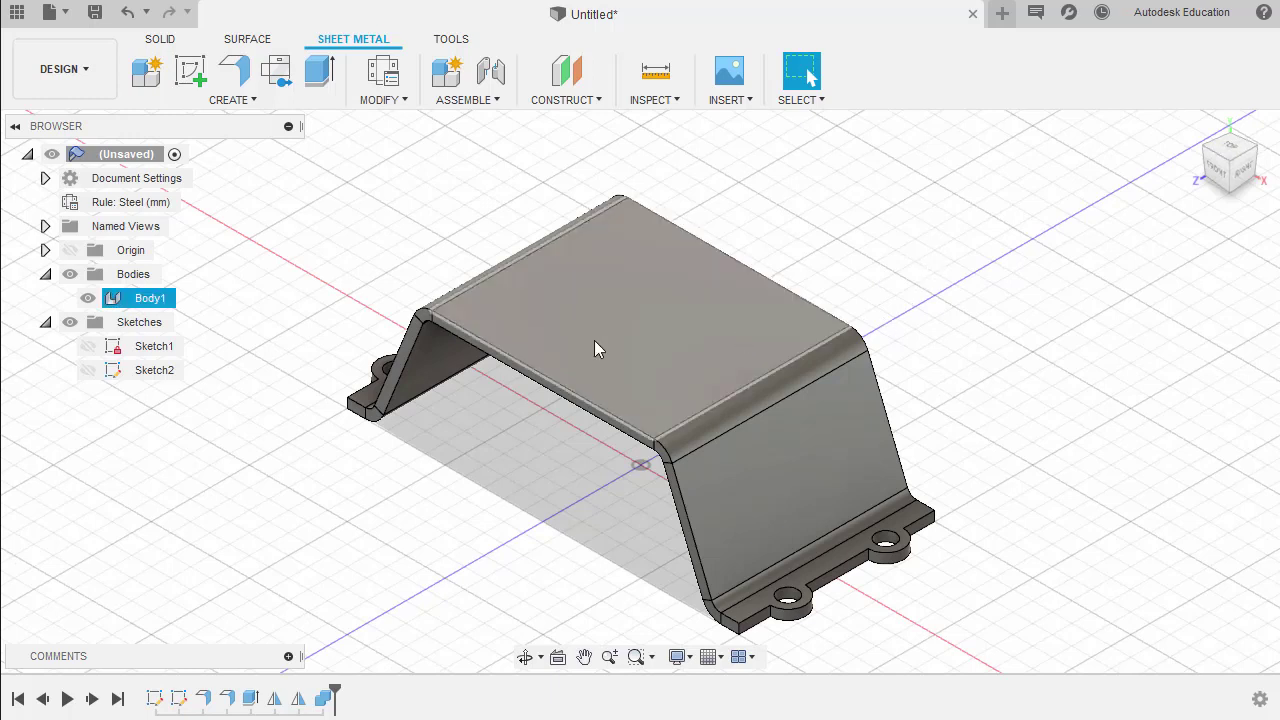
left_click(397, 102)
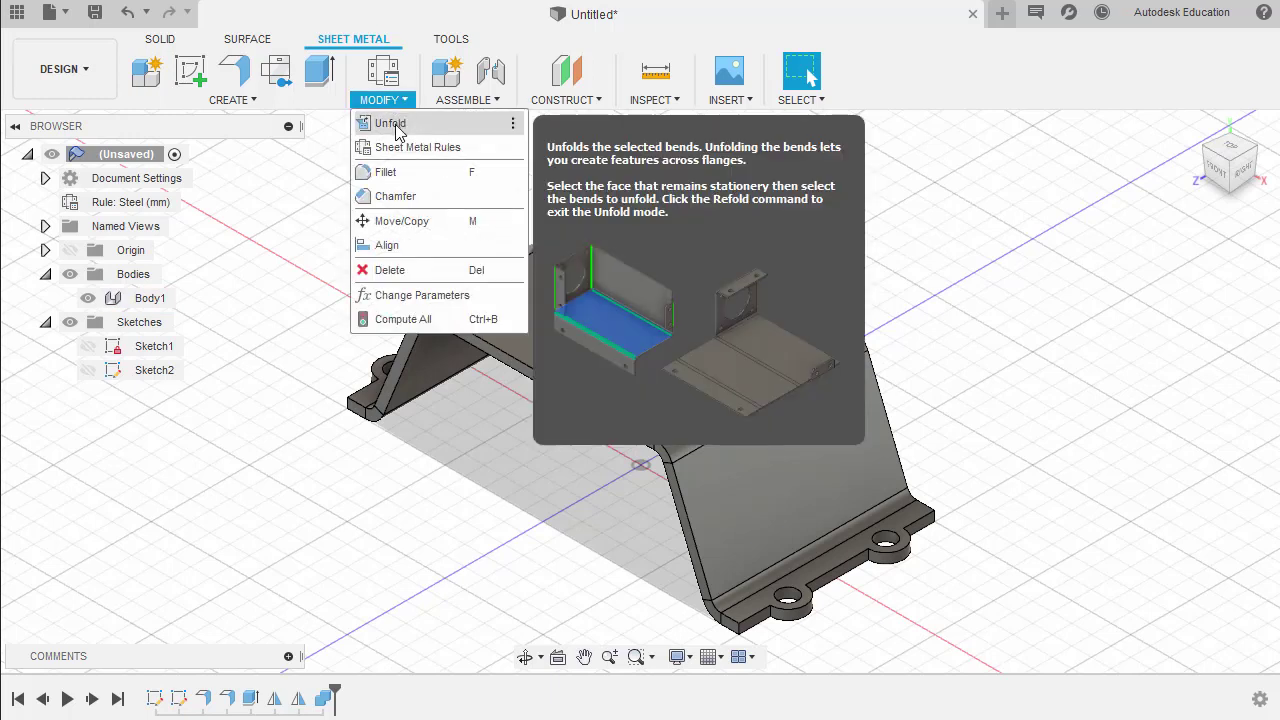
left_click(397, 128)
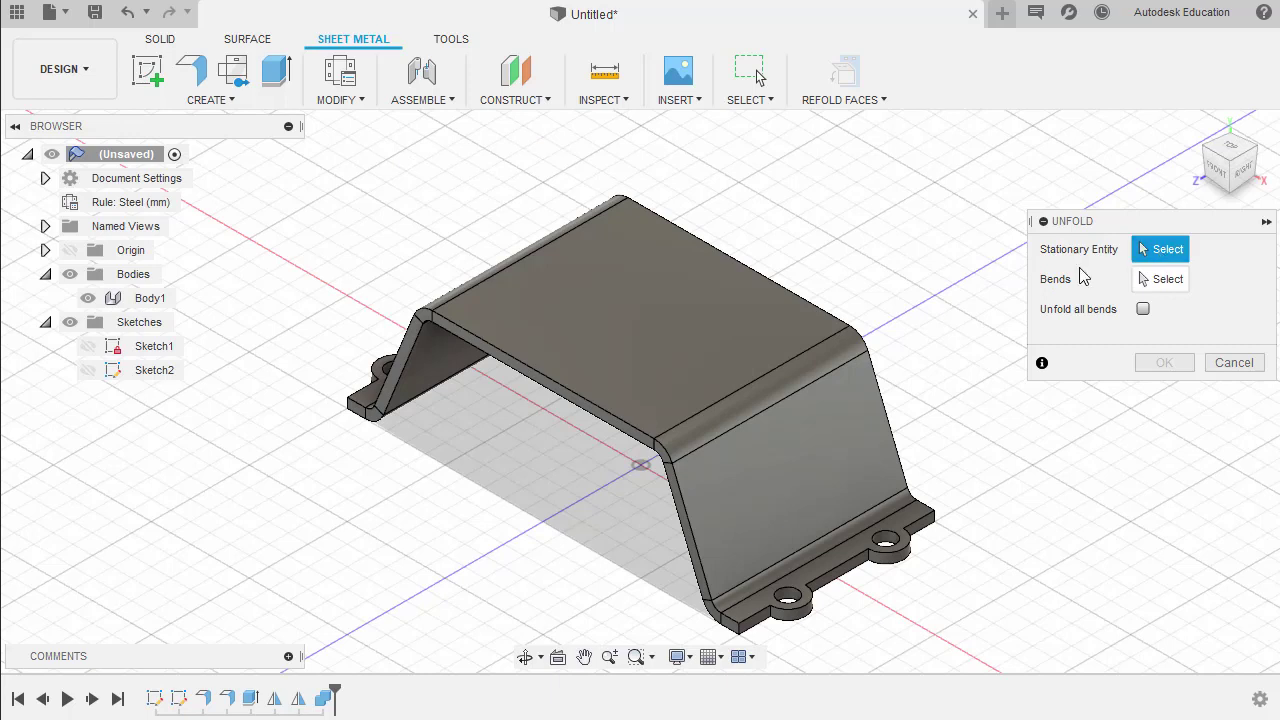
left_click(666, 310)
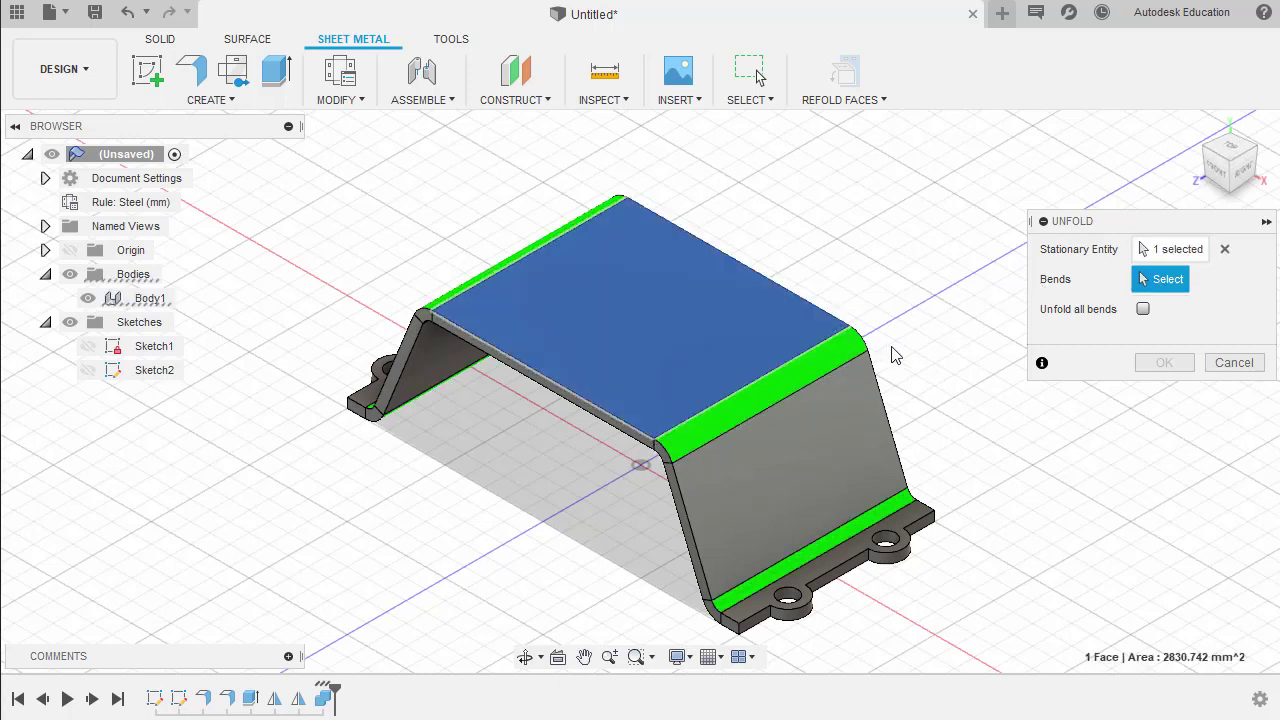
left_click(1143, 310)
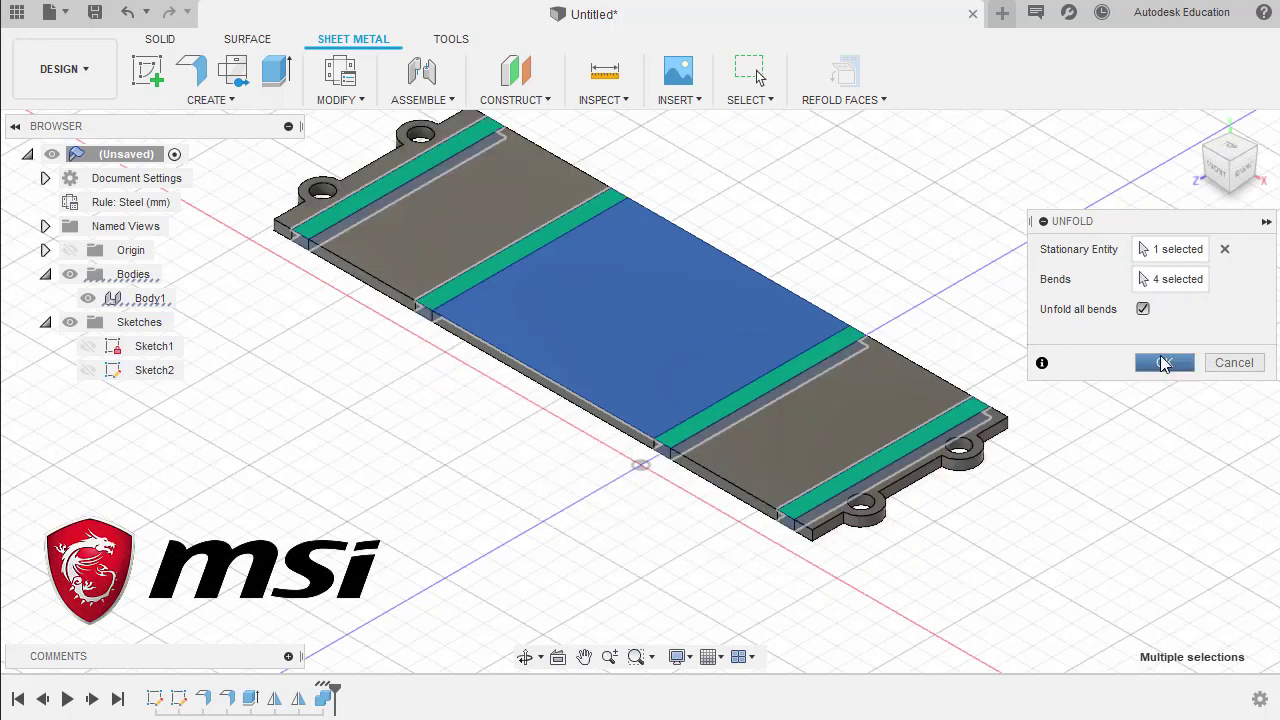
left_click(1163, 364)
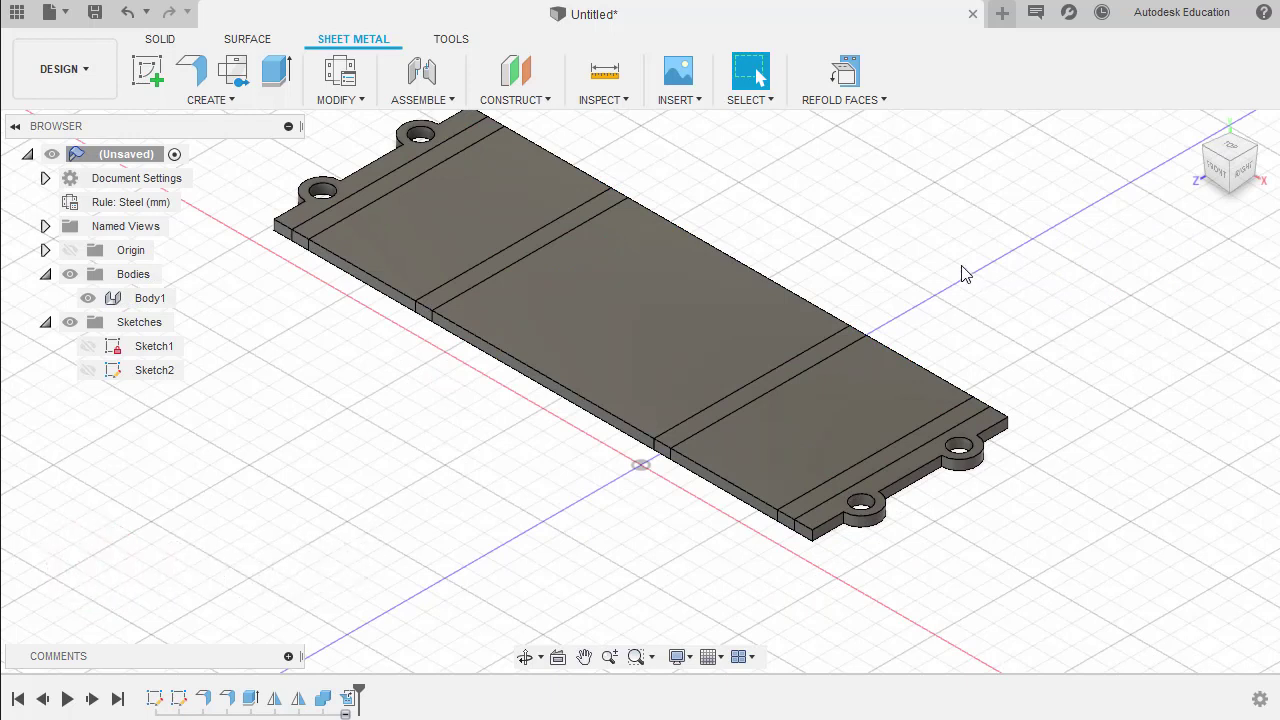
- Start a sketch on the unfolded bracket's large top face and draw a rectangle about 27 mm wide and 10 mm high across the left inner bend
key("s")
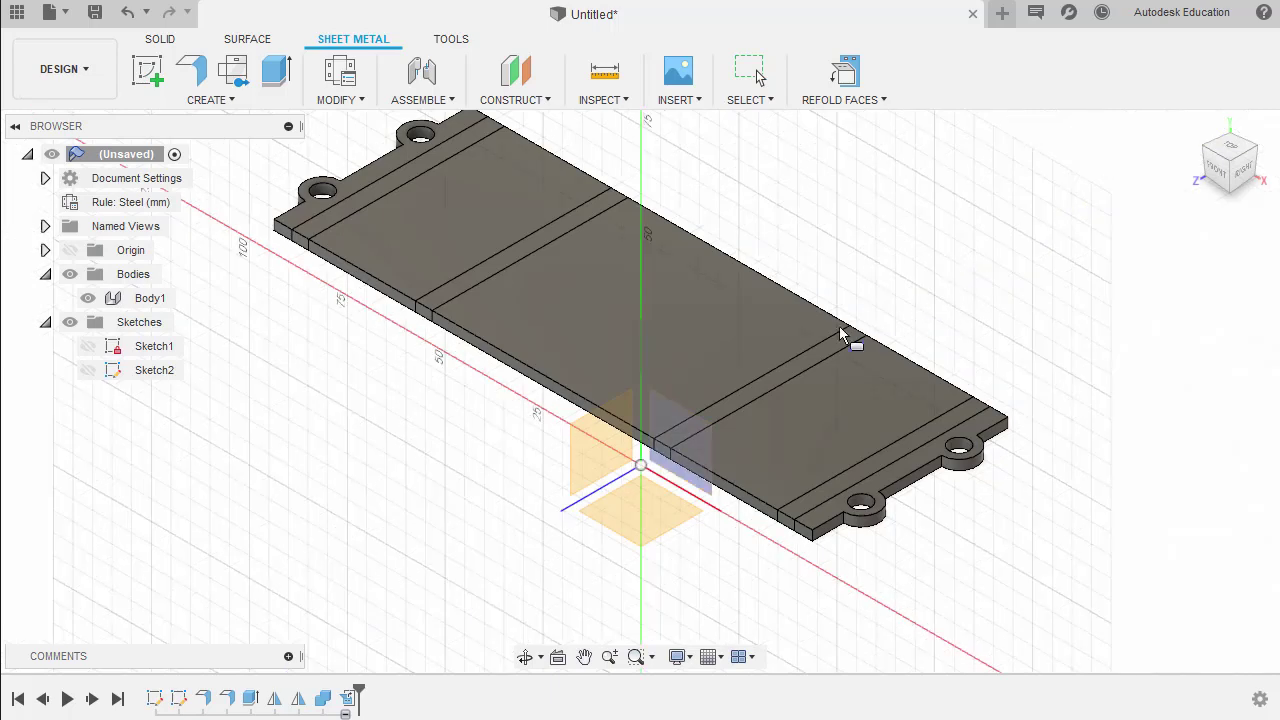
left_click(695, 322)
key("r")
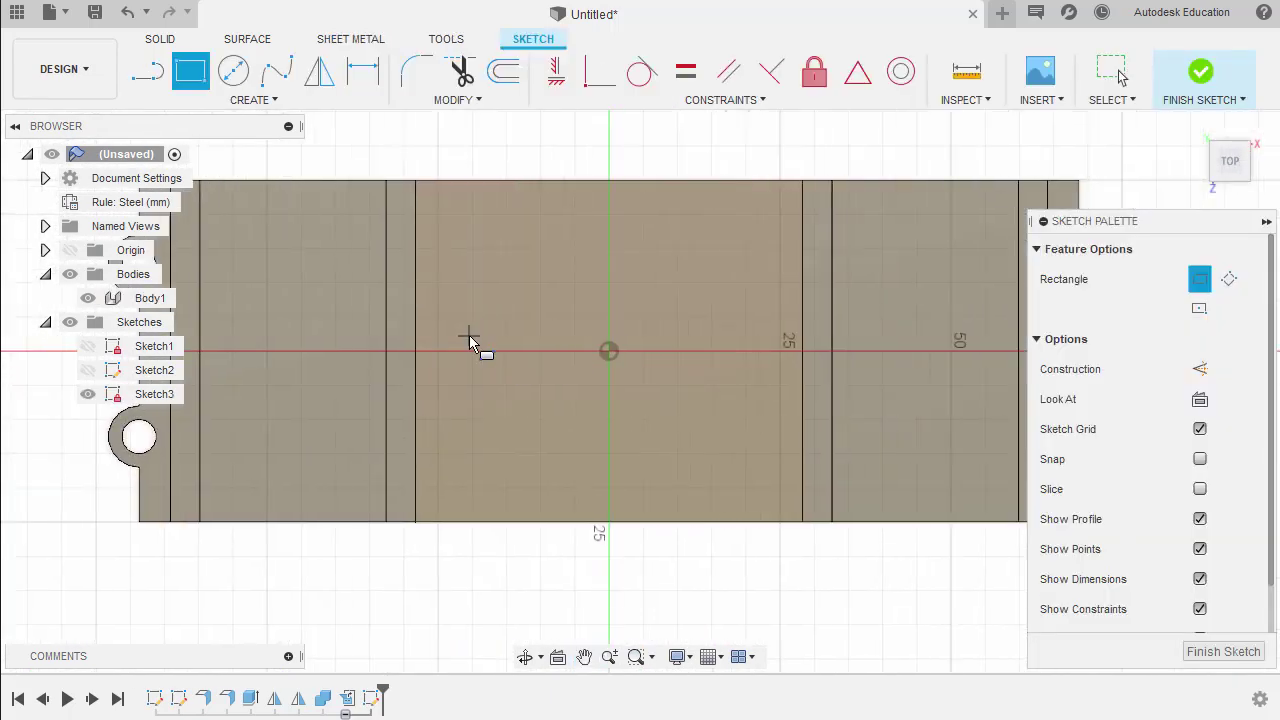
left_click(311, 306)
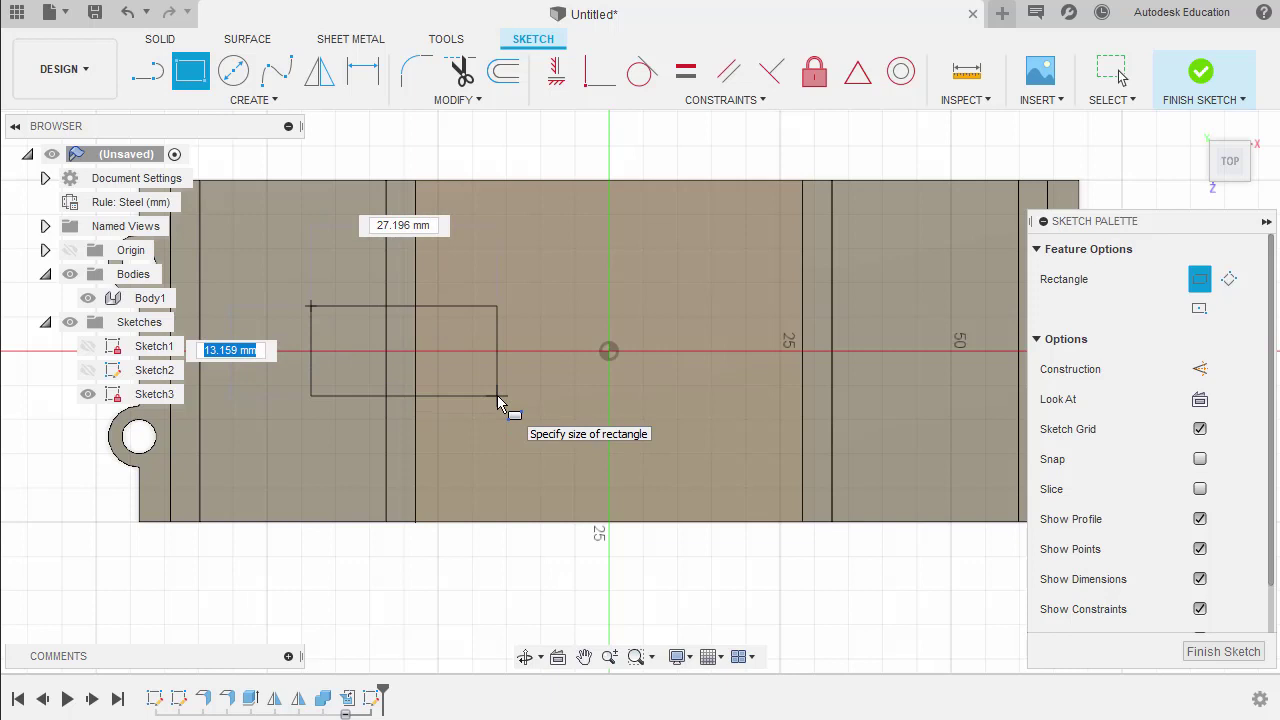
type("100")
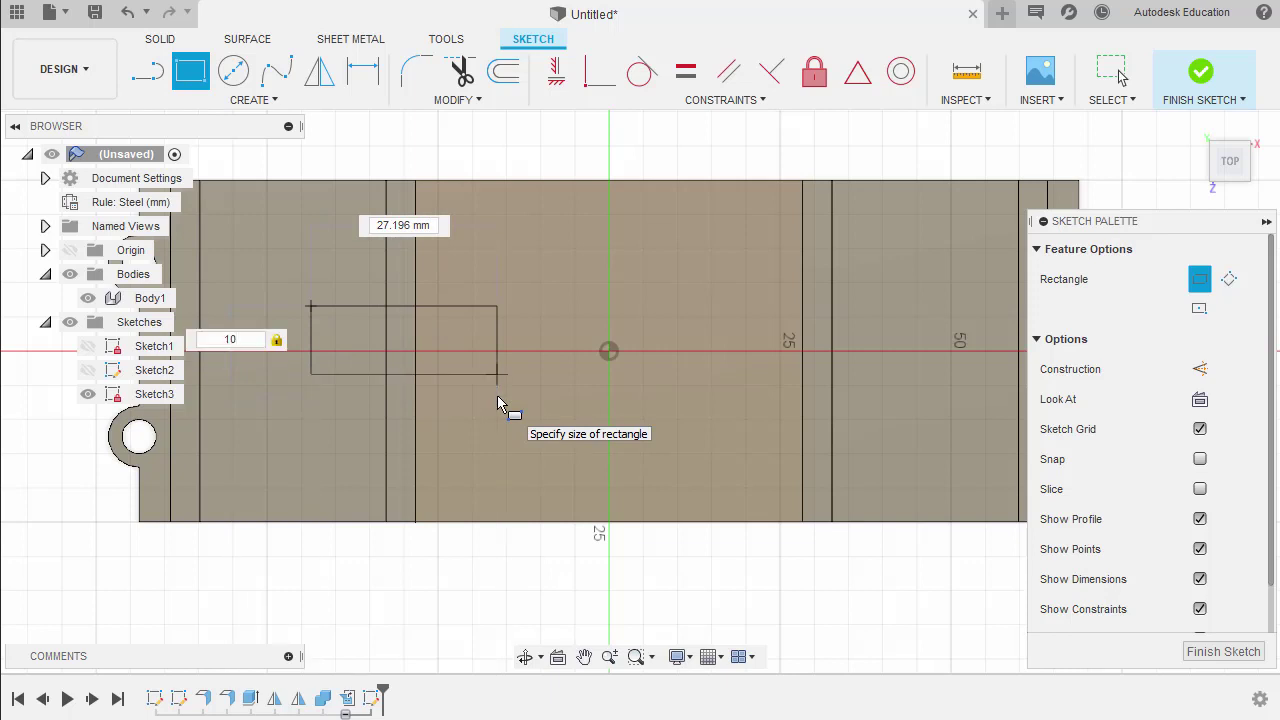
key("Return")
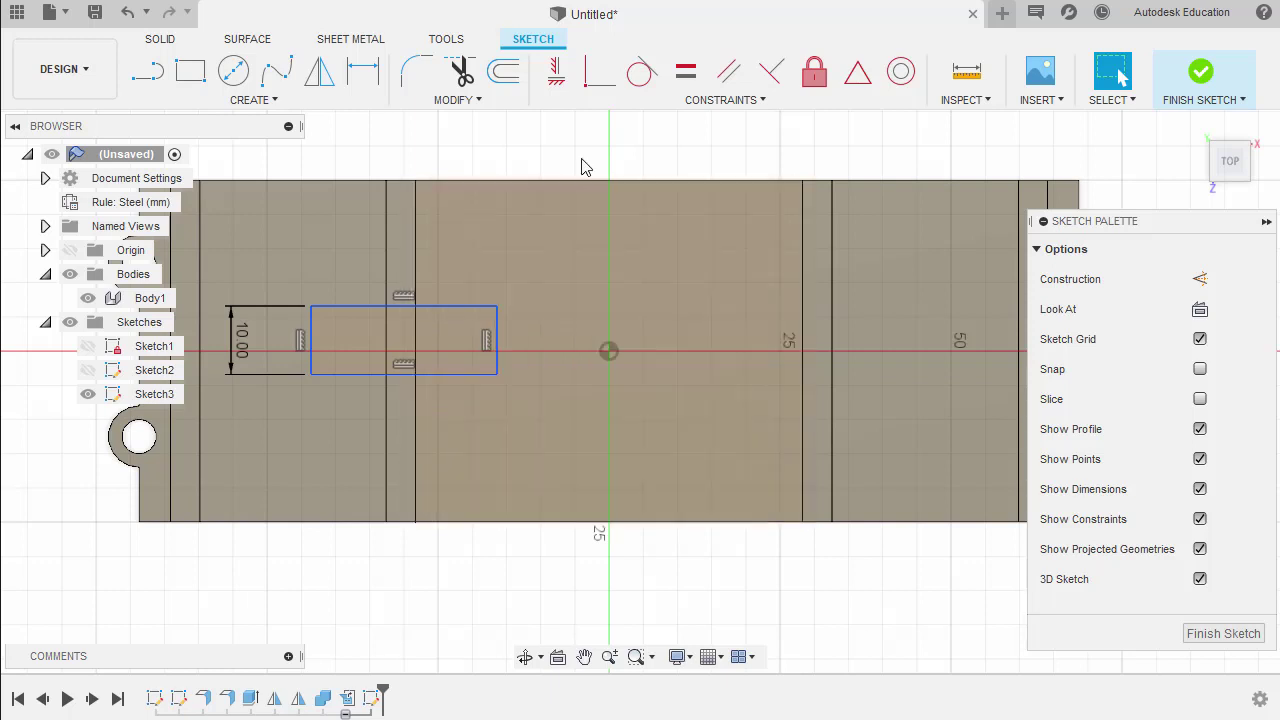
- Align the midpoint of the rectangle's right edge horizontally with the sketch origin
left_click(557, 78)
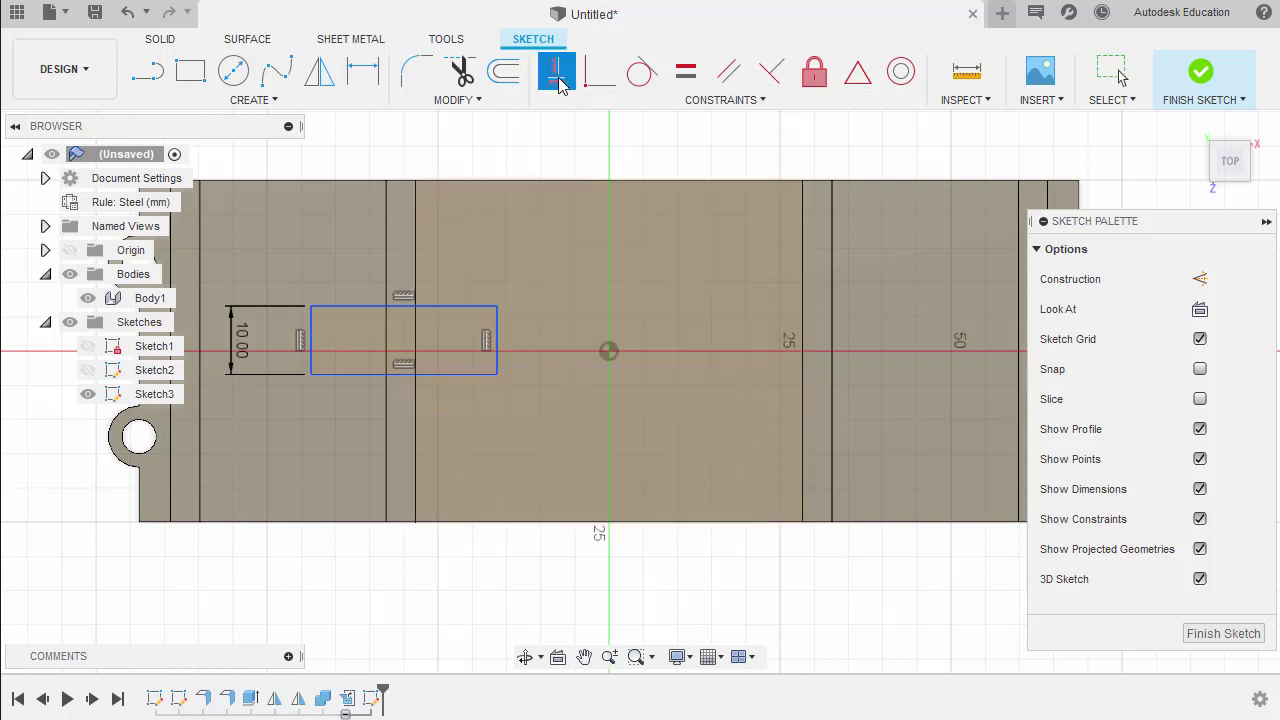
left_click(608, 352)
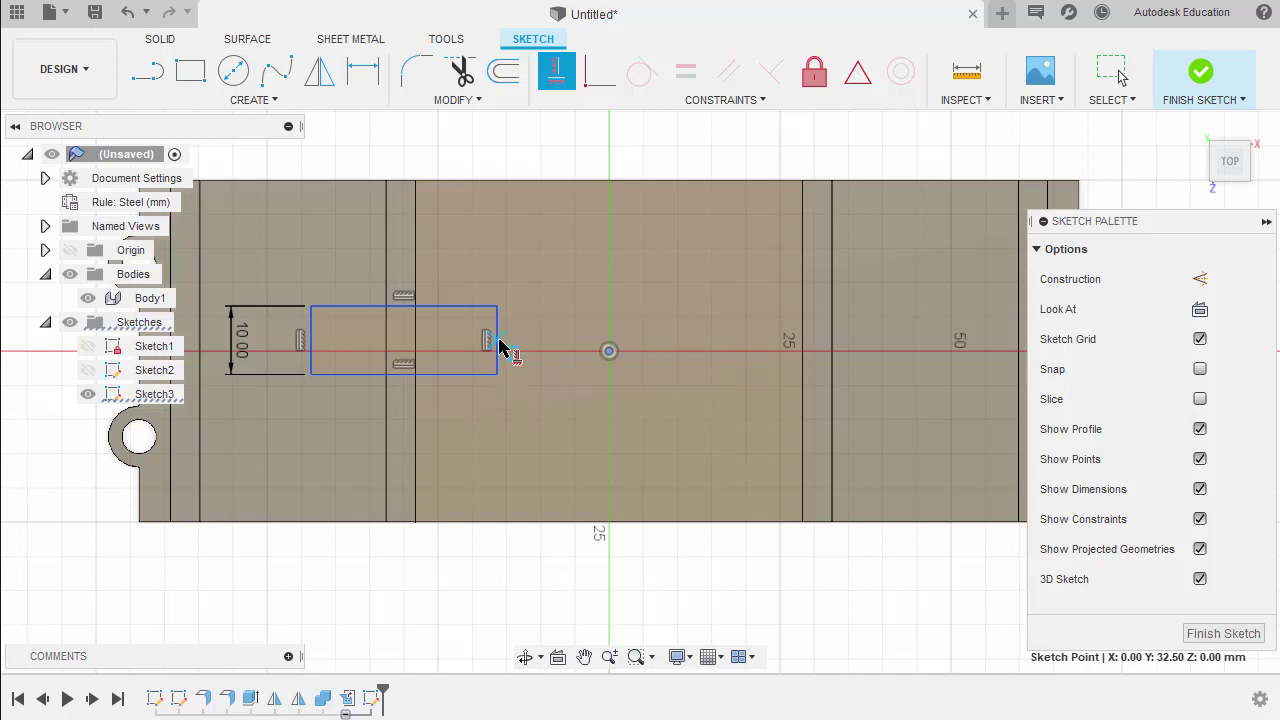
left_click(499, 342)
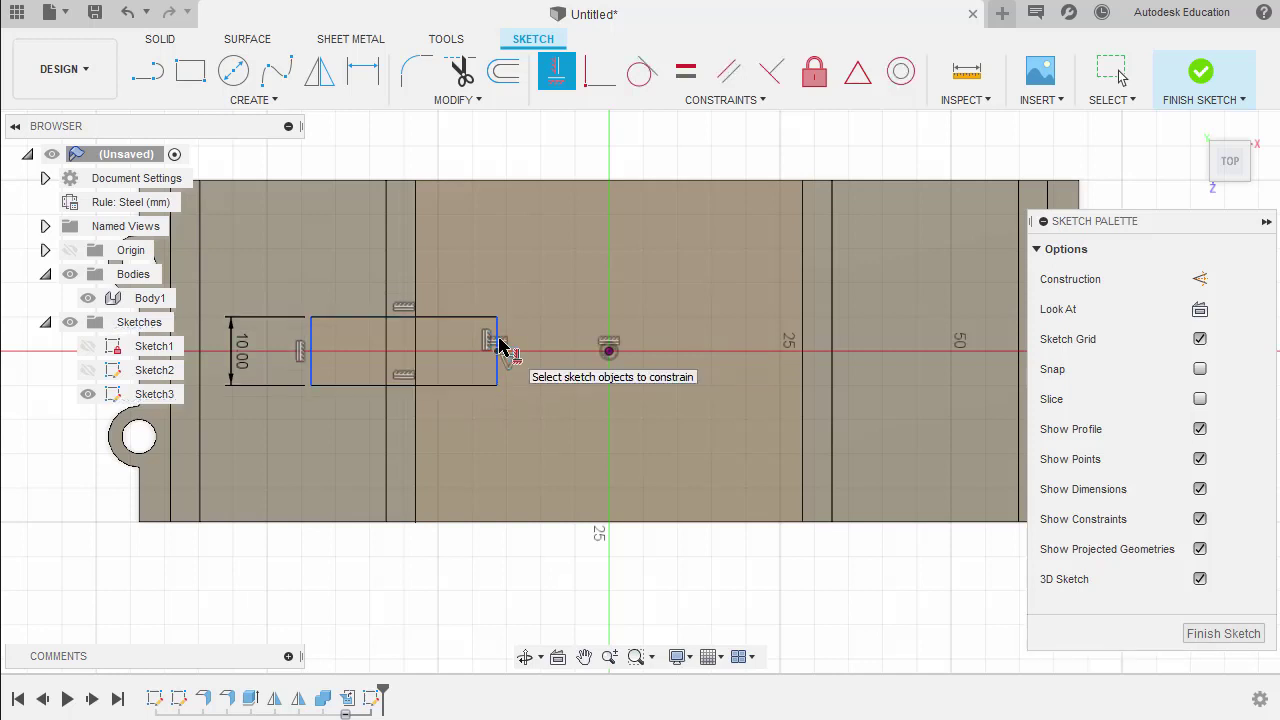
- Dimension the rectangle's left edge 10 mm from the outer line of the left inner bend
key("d")
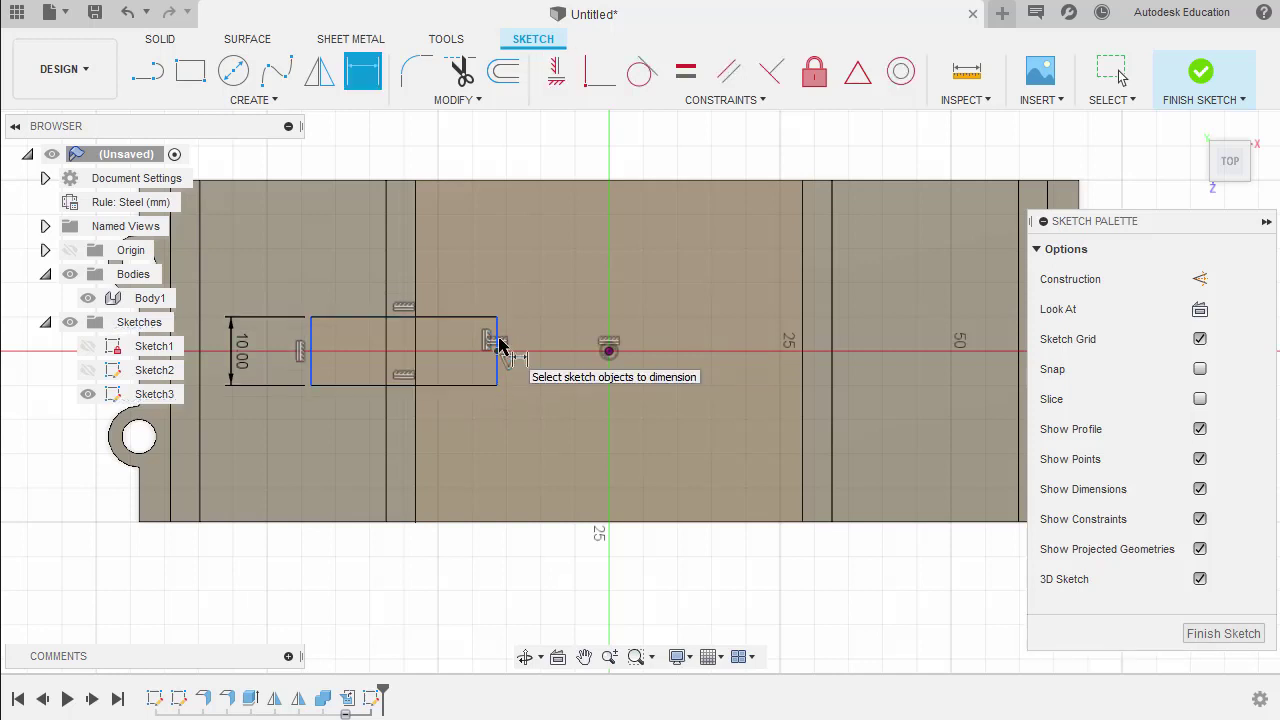
left_click(385, 290)
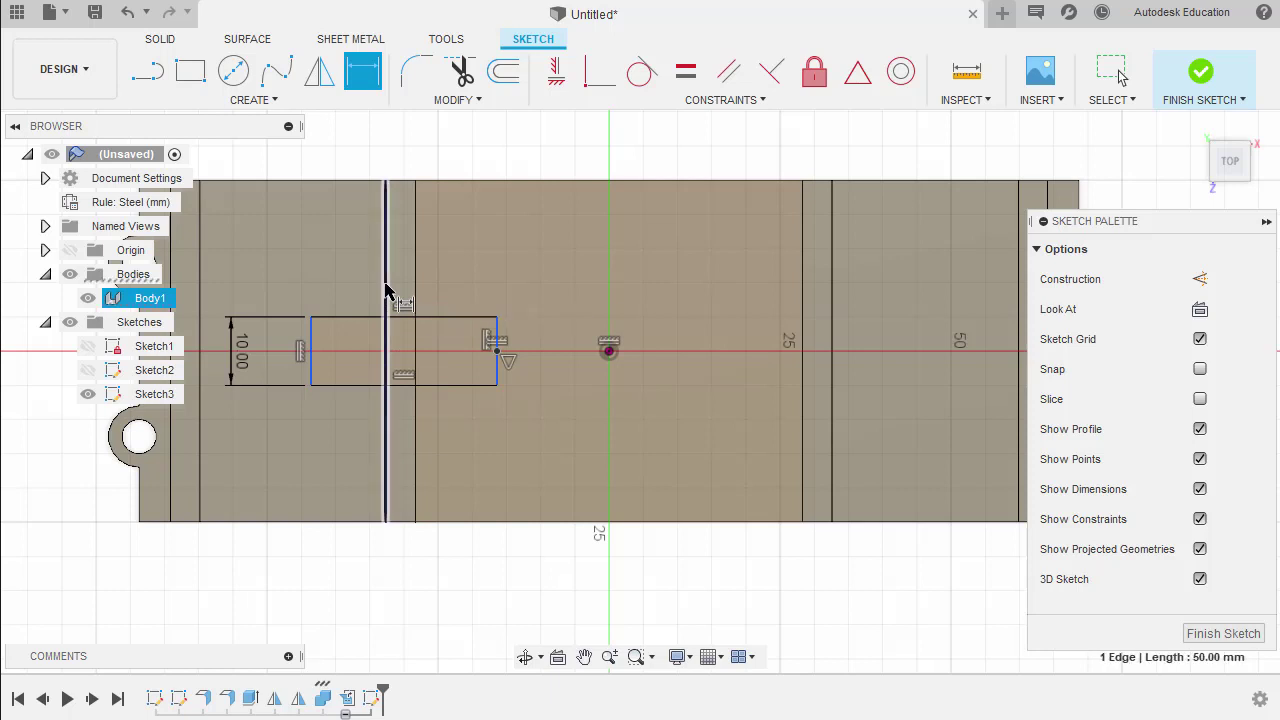
key("Escape")
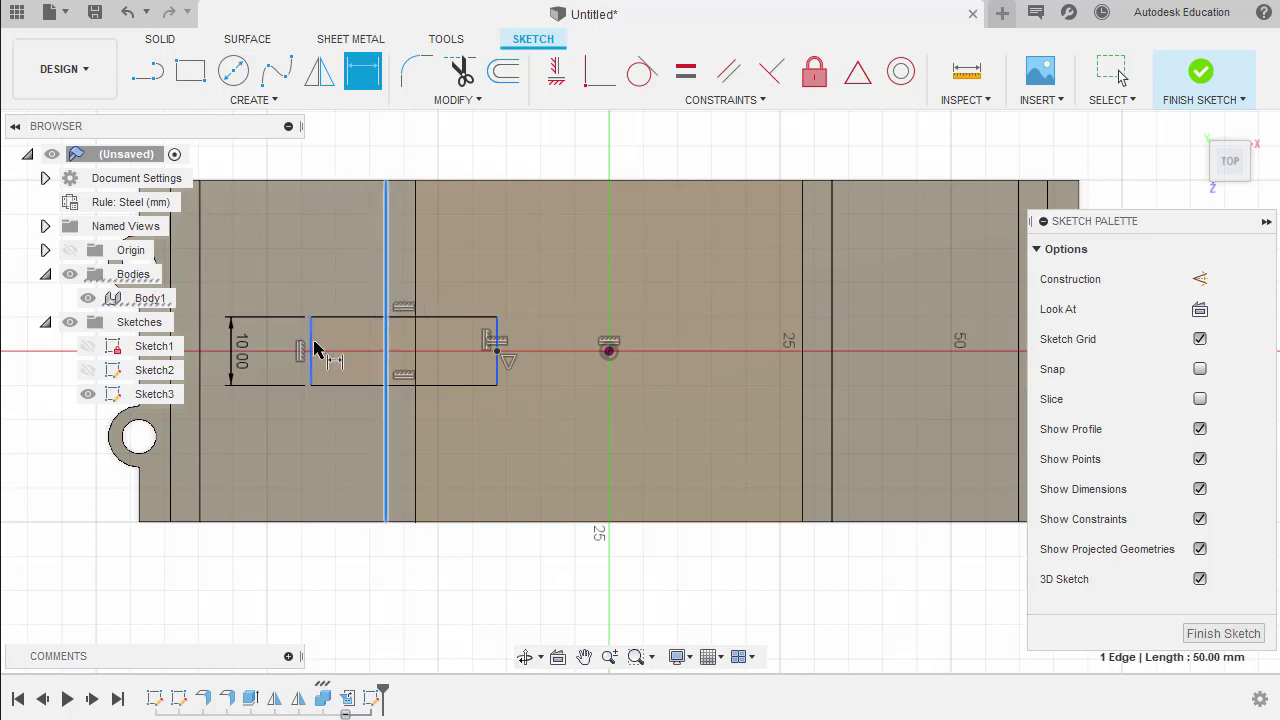
left_click(313, 348)
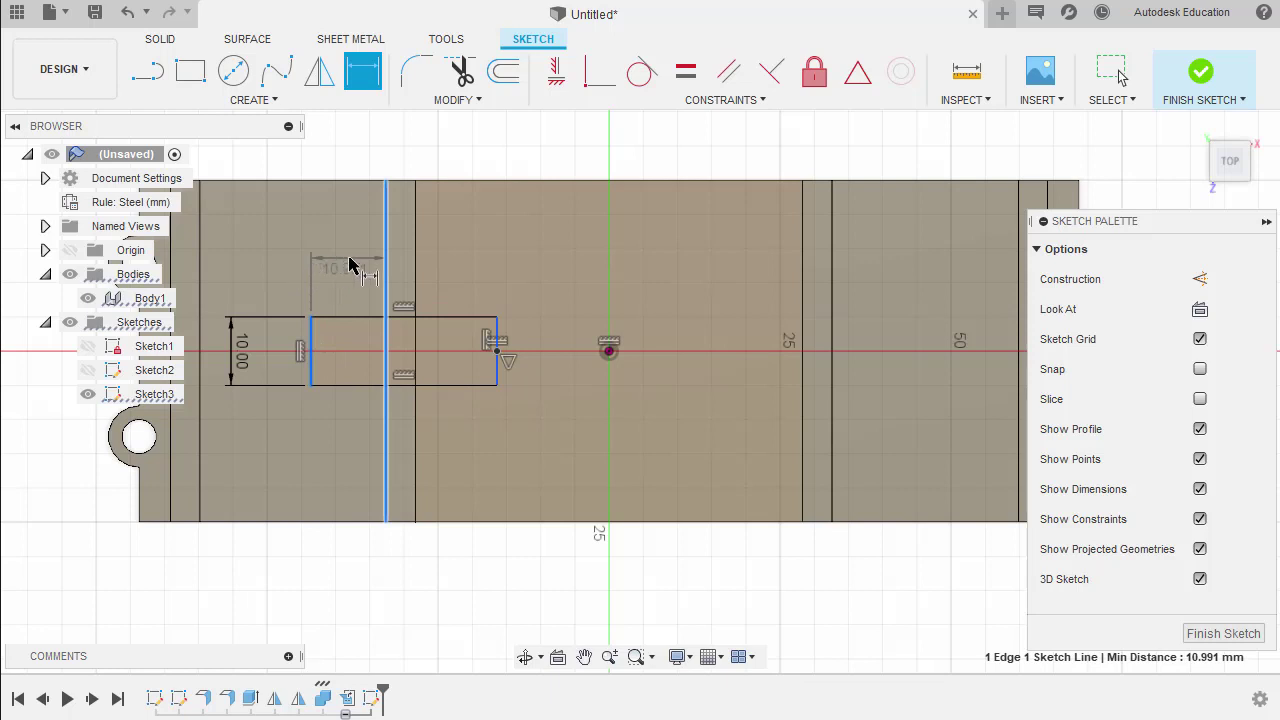
left_click(350, 264)
type("10")
key("Return")
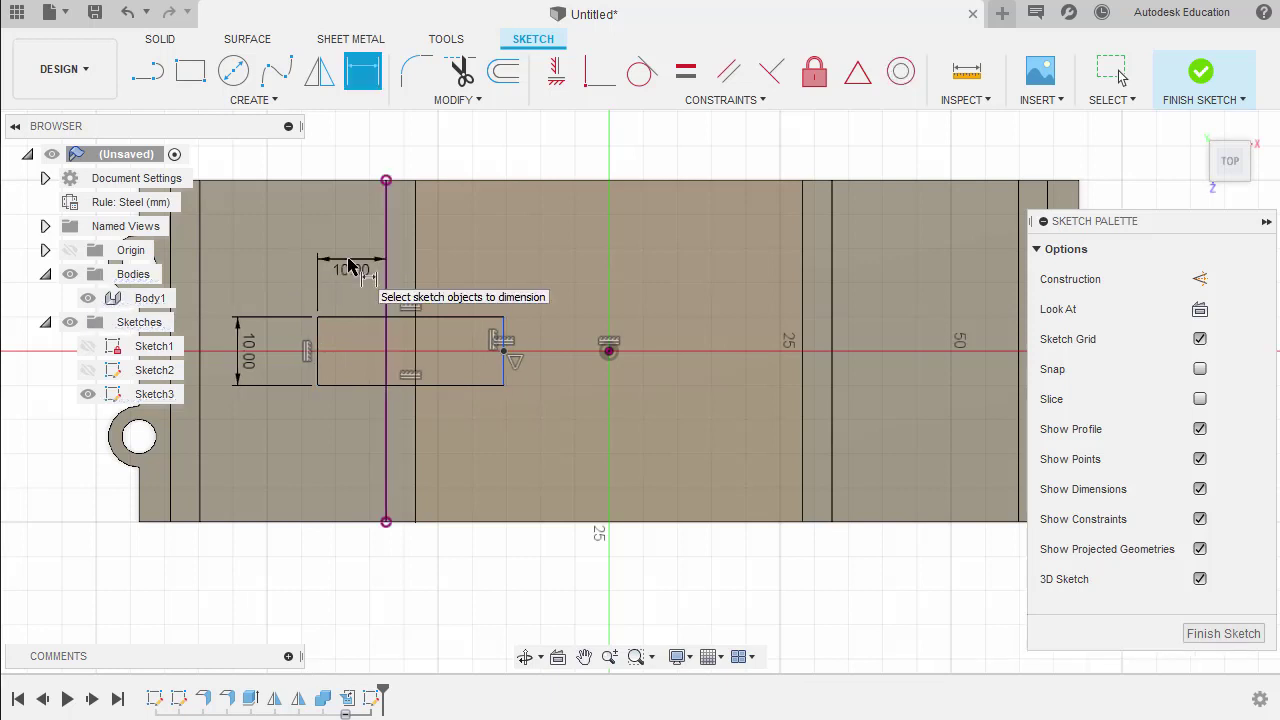
- Dimension the rectangle's right edge 10 mm from the line of the left bend nearer the centre
left_click(417, 282)
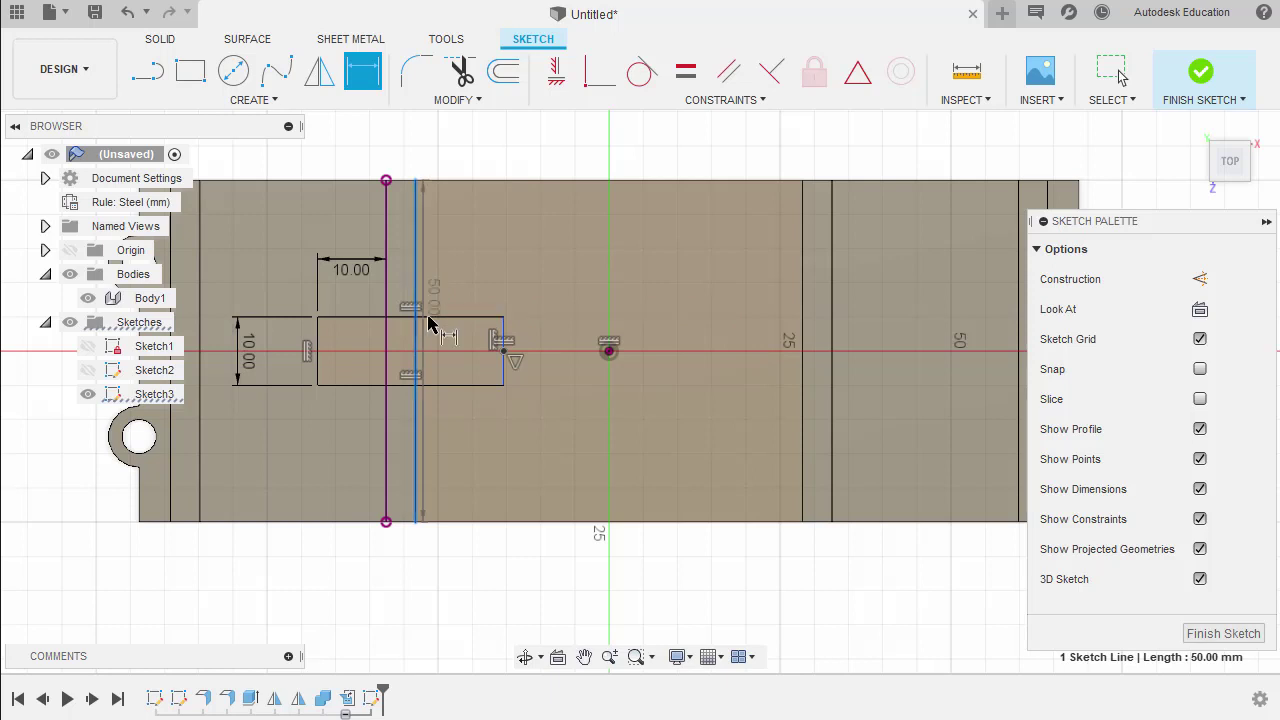
left_click(503, 342)
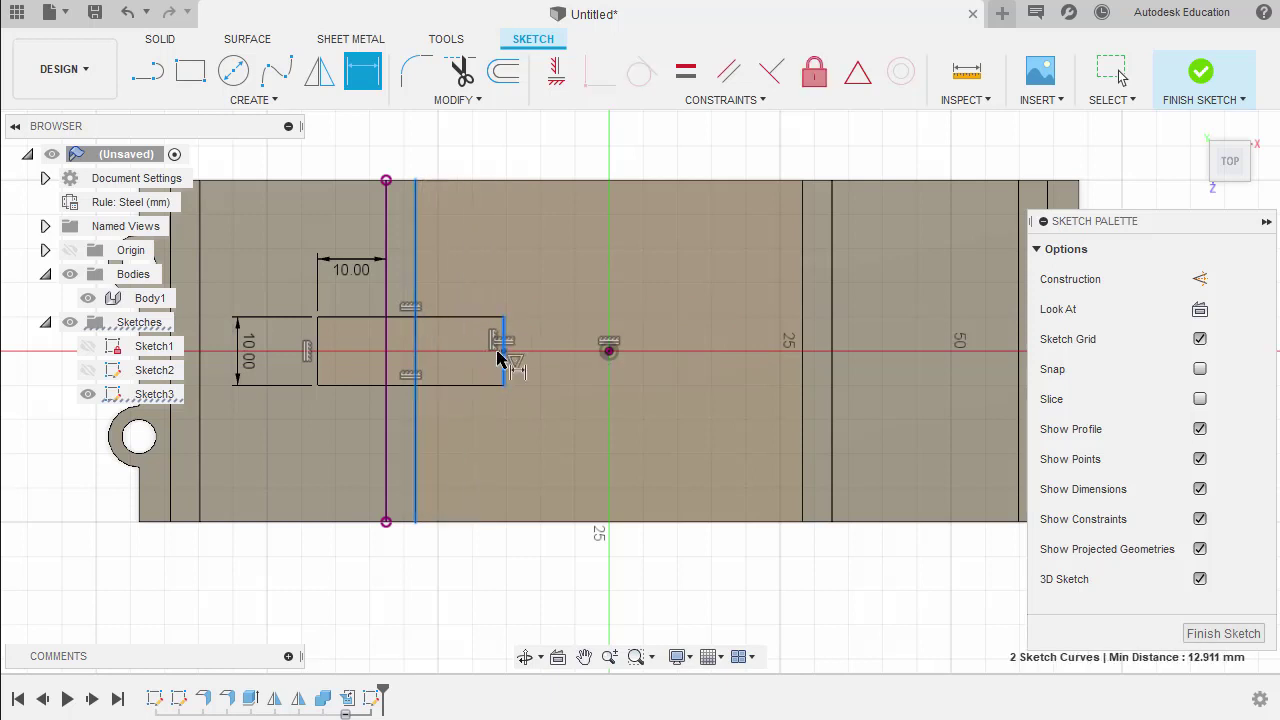
left_click(459, 447)
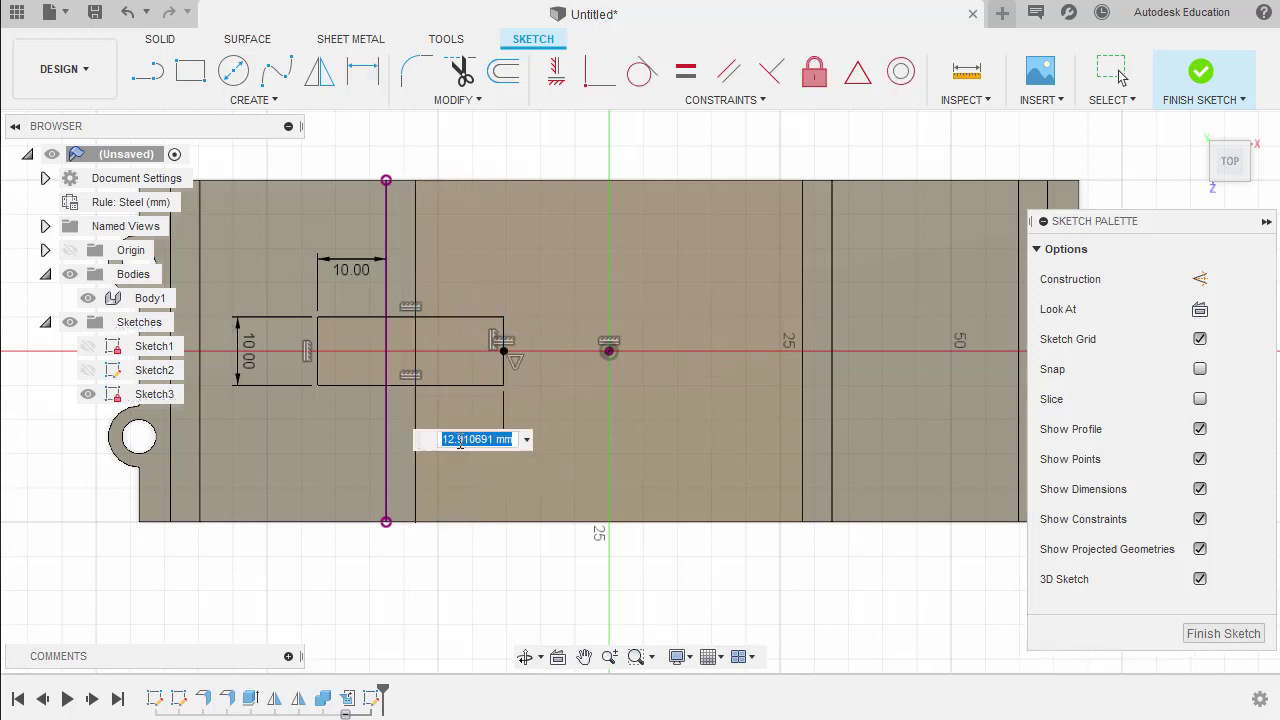
type("10")
key("Return")
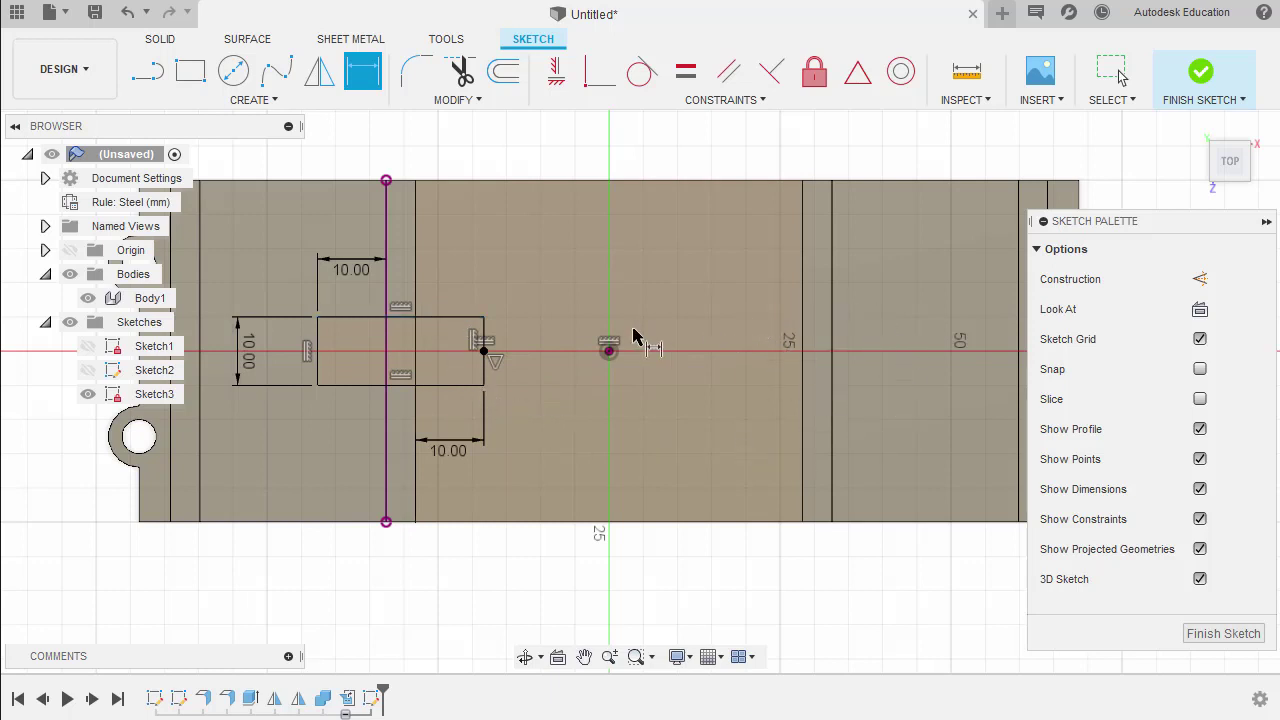
- Draw a vertical construction line from the origin to the upper edge of the plate
key("l")
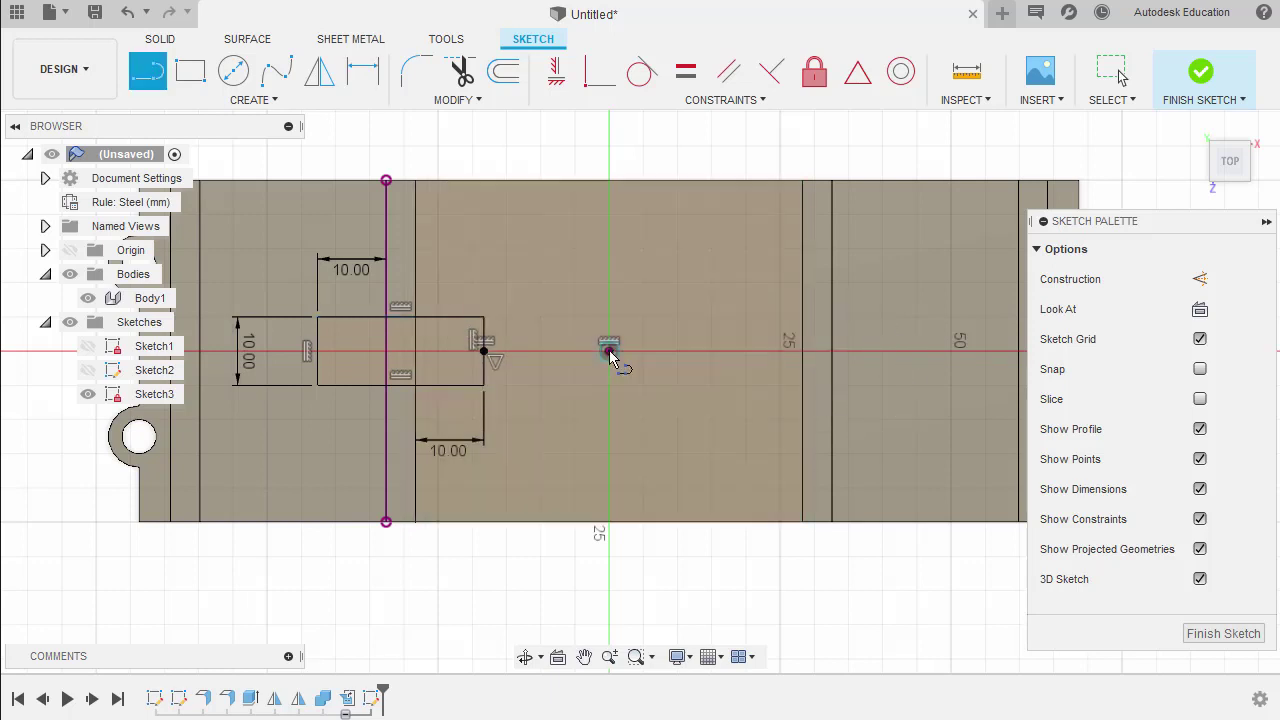
left_click(608, 350)
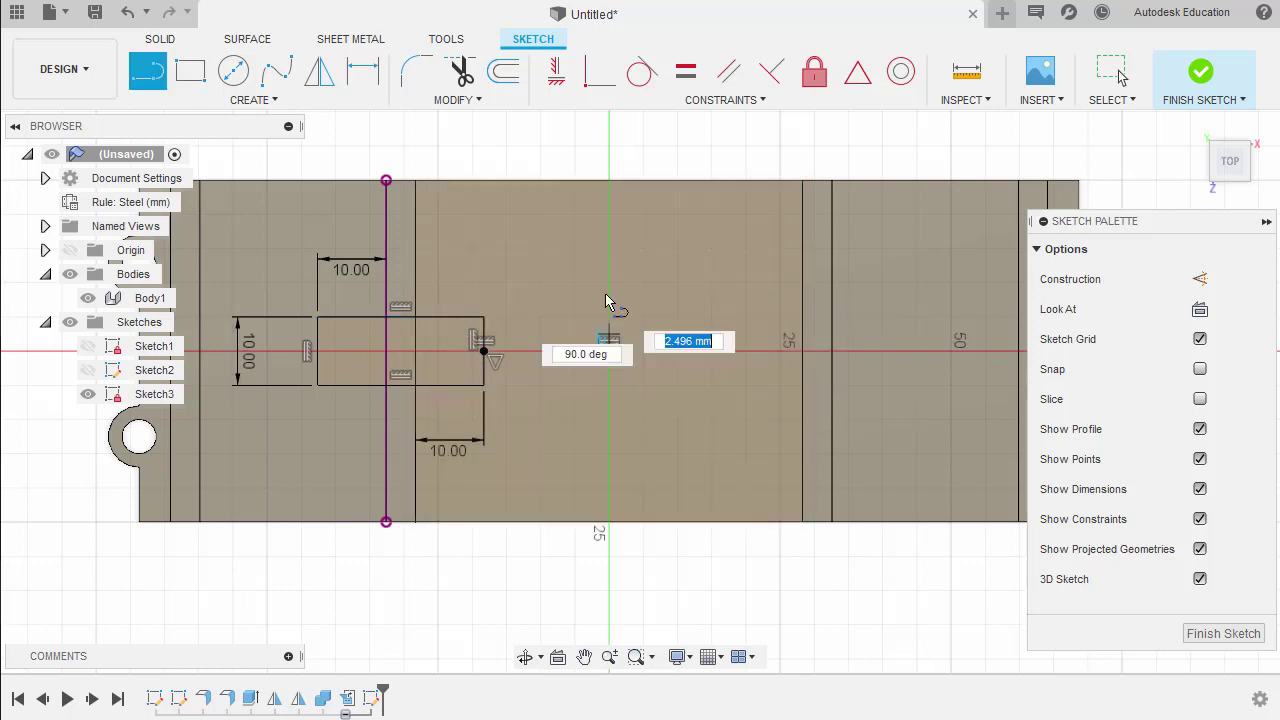
double_click(607, 181)
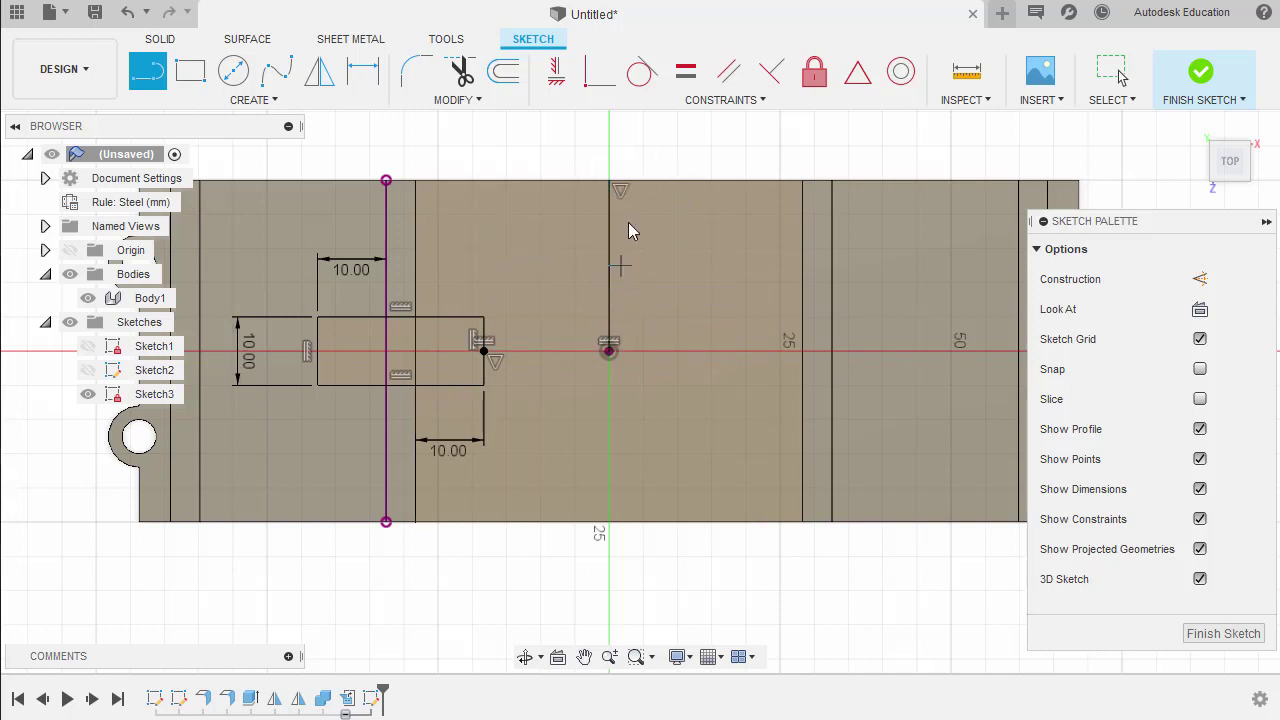
key("Escape")
left_click(611, 226)
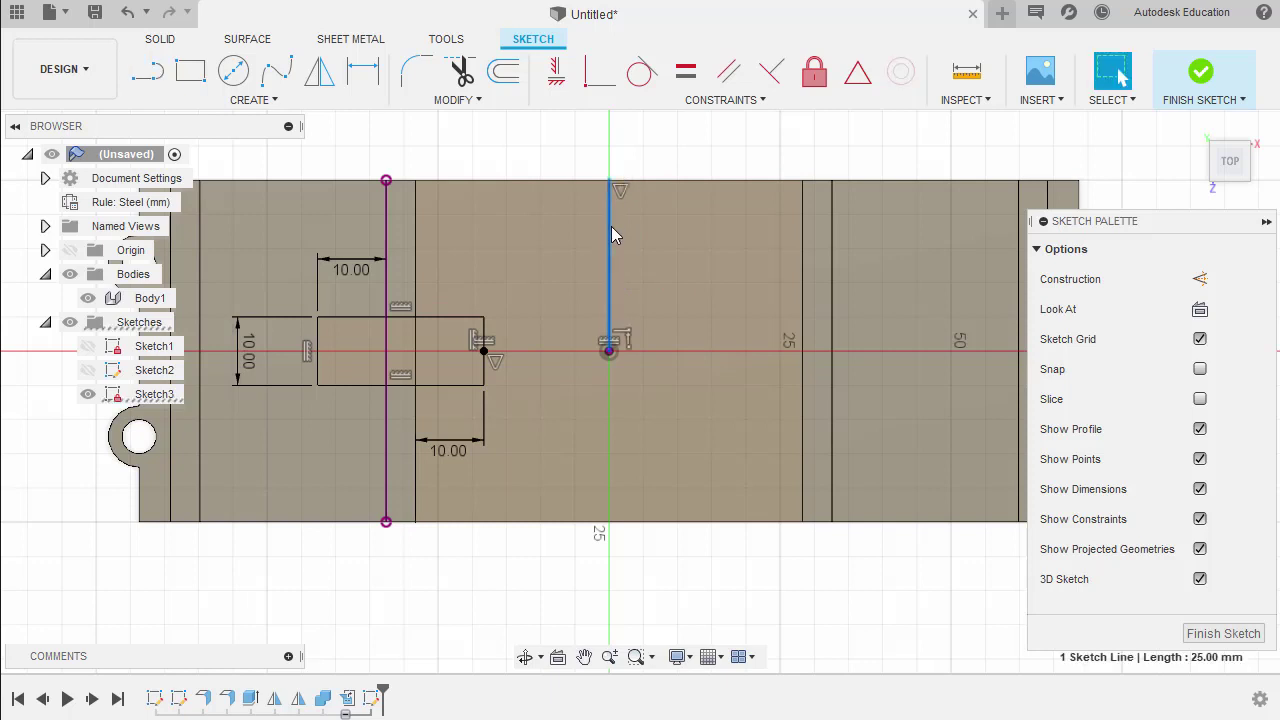
key("x")
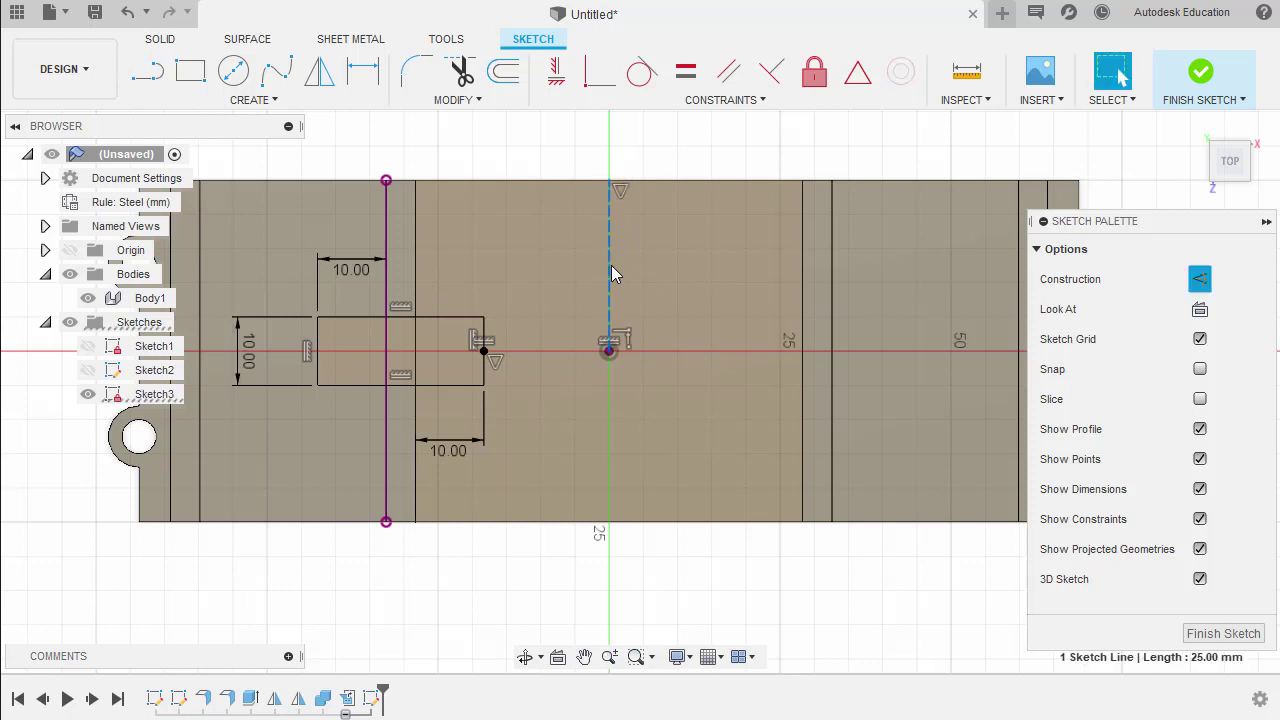
- Mirror the rectangle across the vertical construction line onto the other inner bend
key("s")
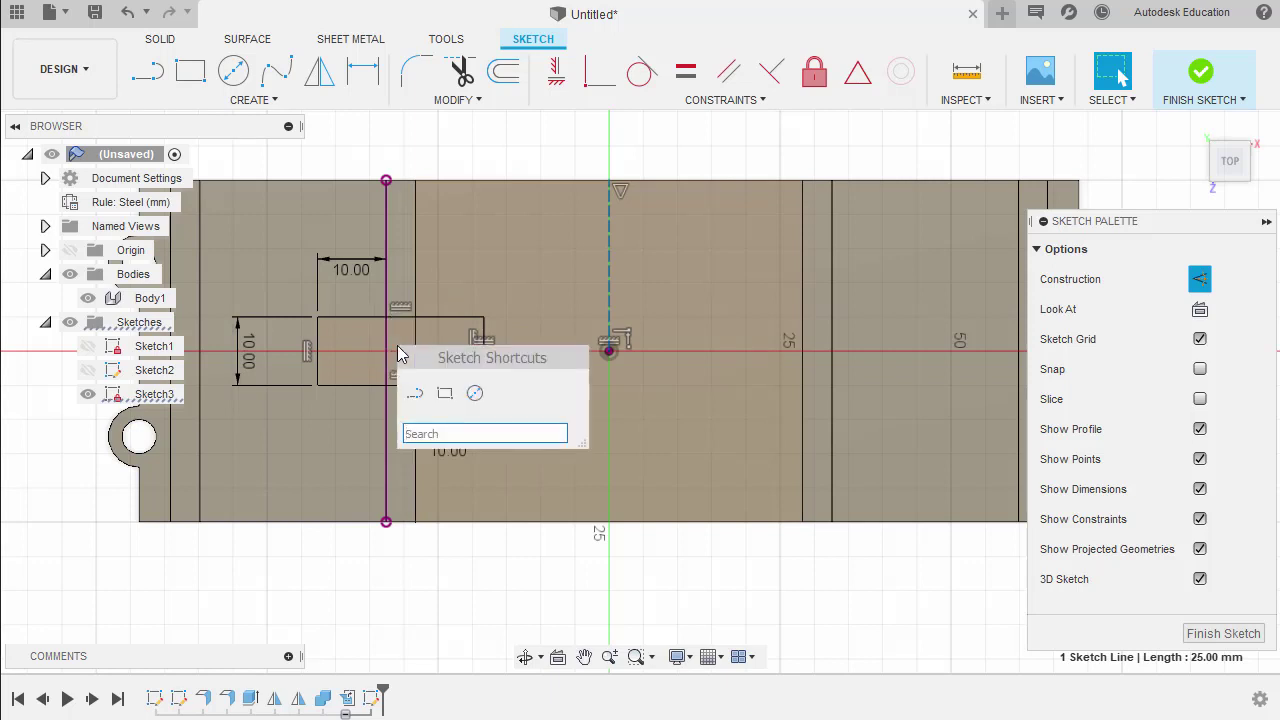
type("mi")
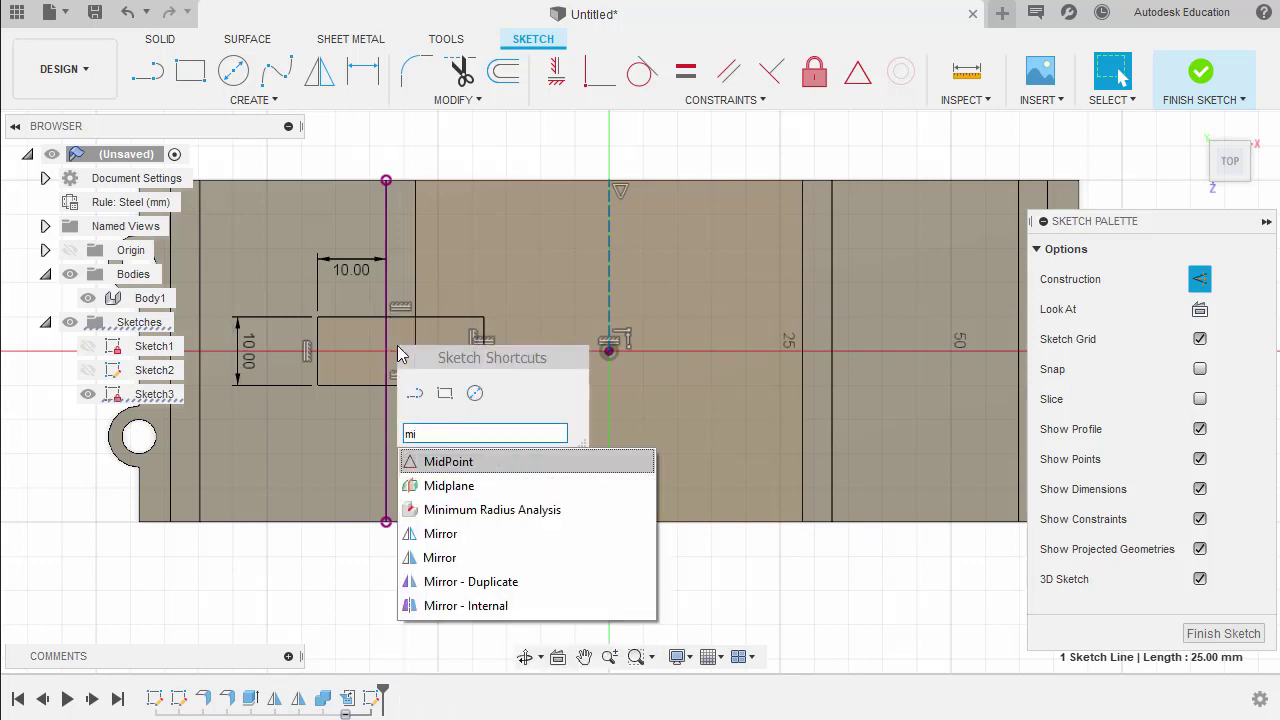
left_click(430, 534)
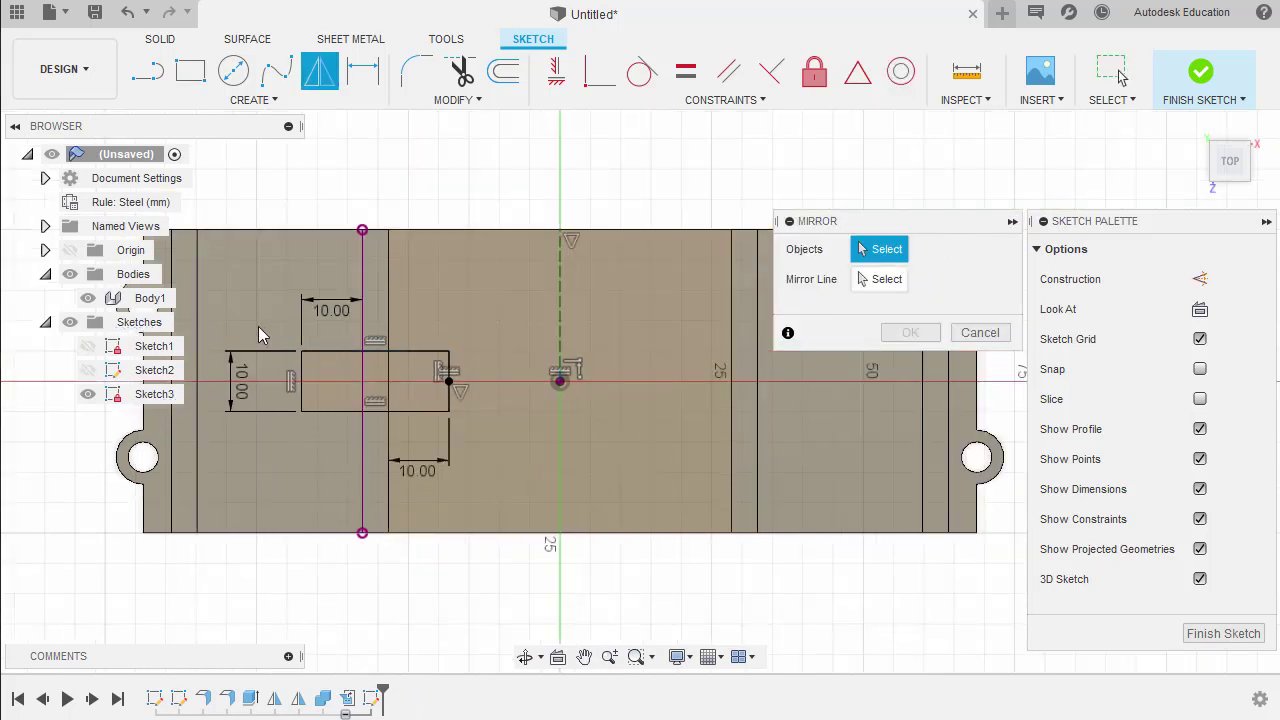
left_click_drag(258, 324, 477, 447)
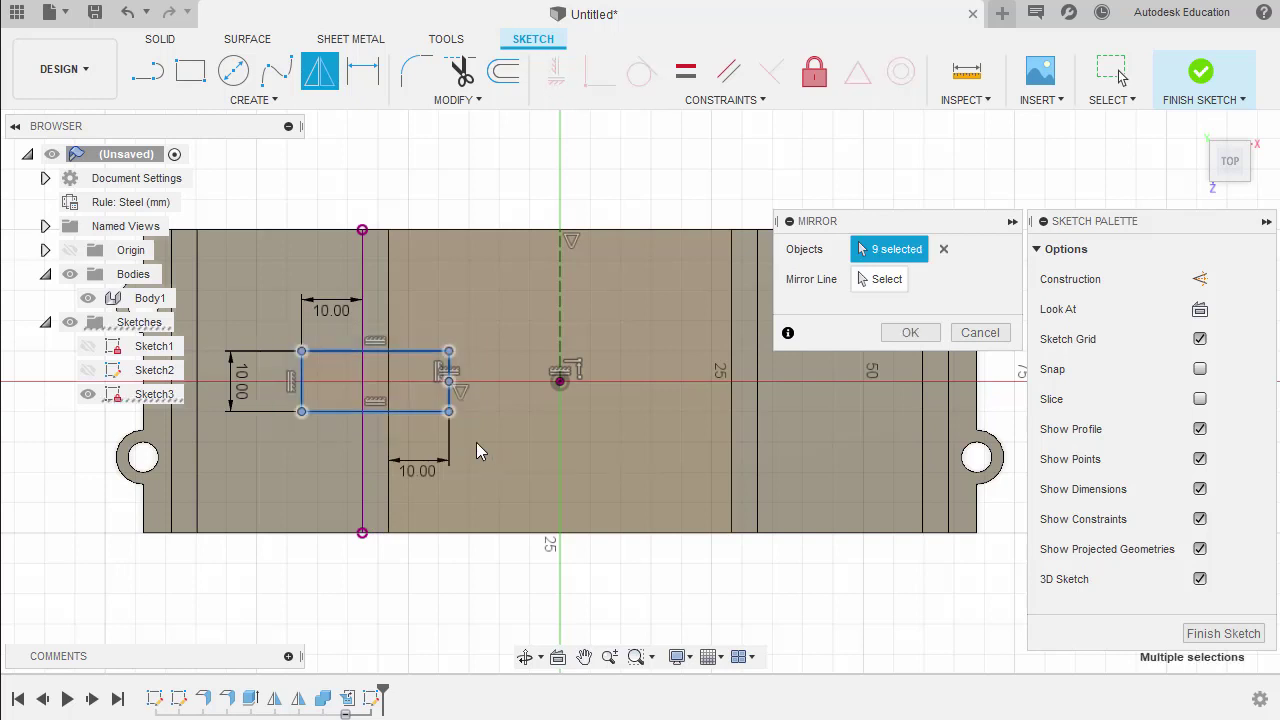
left_click(880, 283)
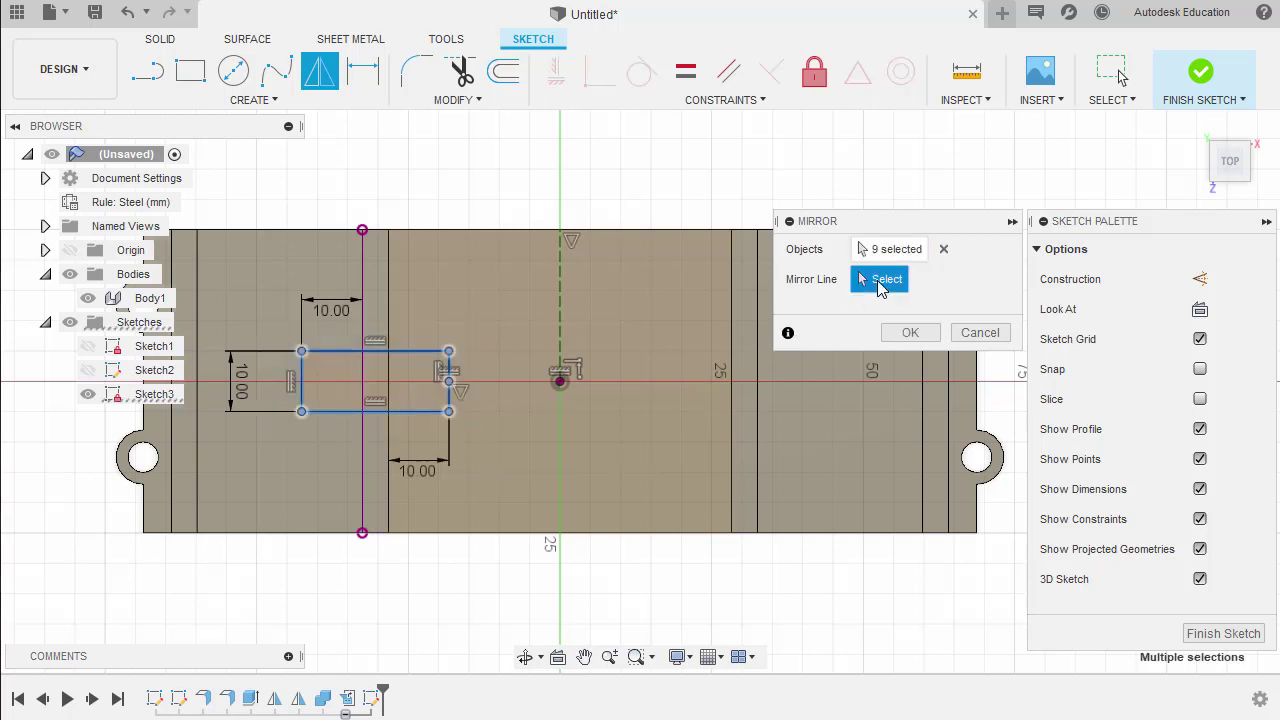
left_click(561, 305)
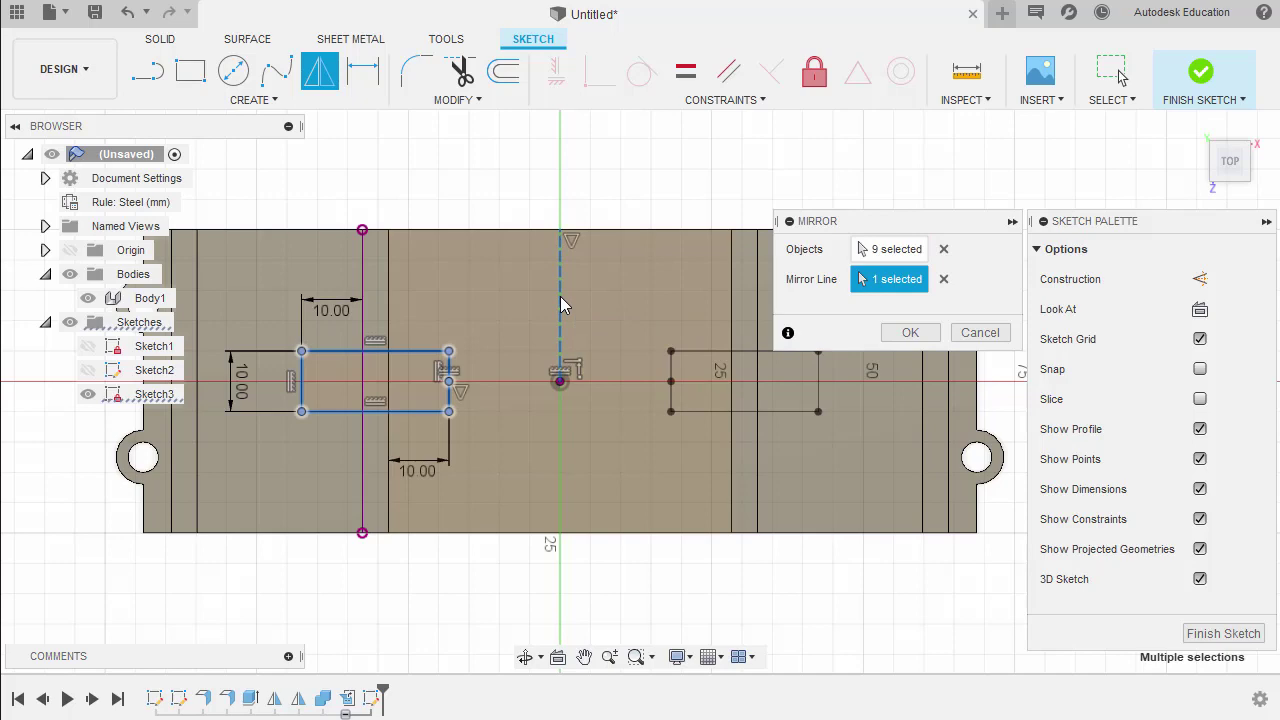
left_click(911, 333)
- Start an Extrude with all the profile regions of both rectangles selected
scroll(823, 342, "down", 3)
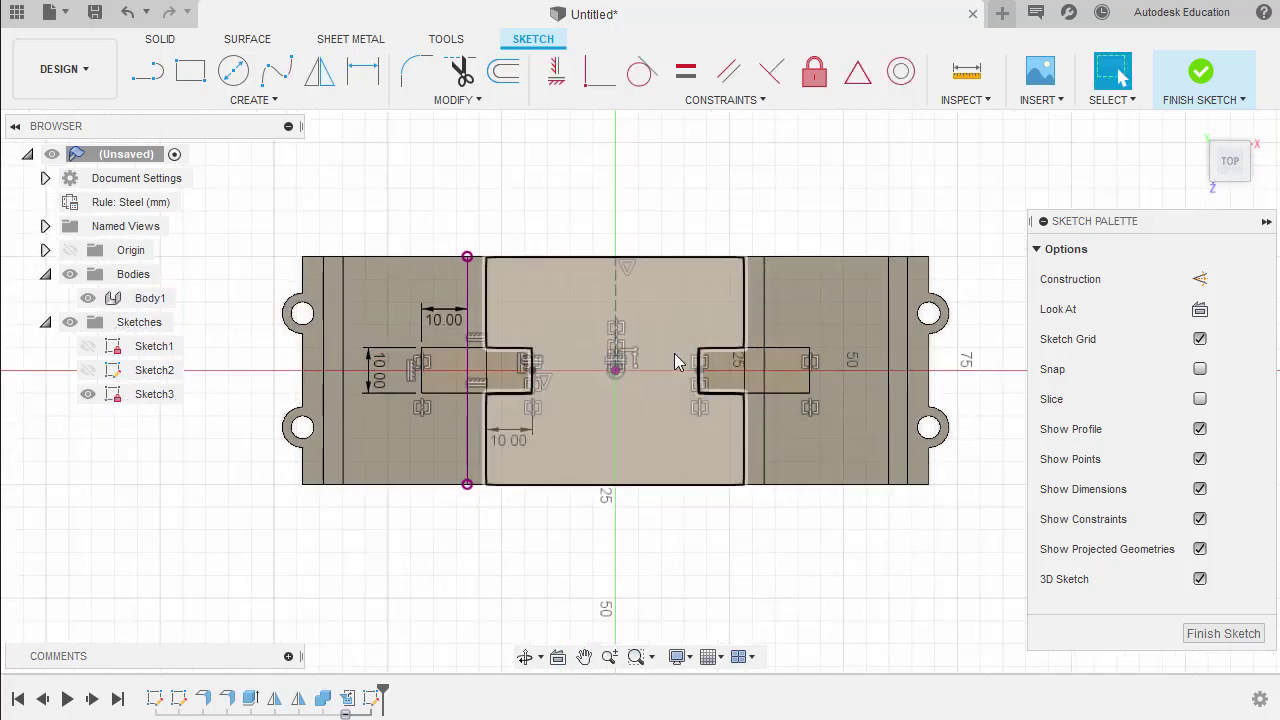
middle_click_drag(677, 357, 614, 283, "shift")
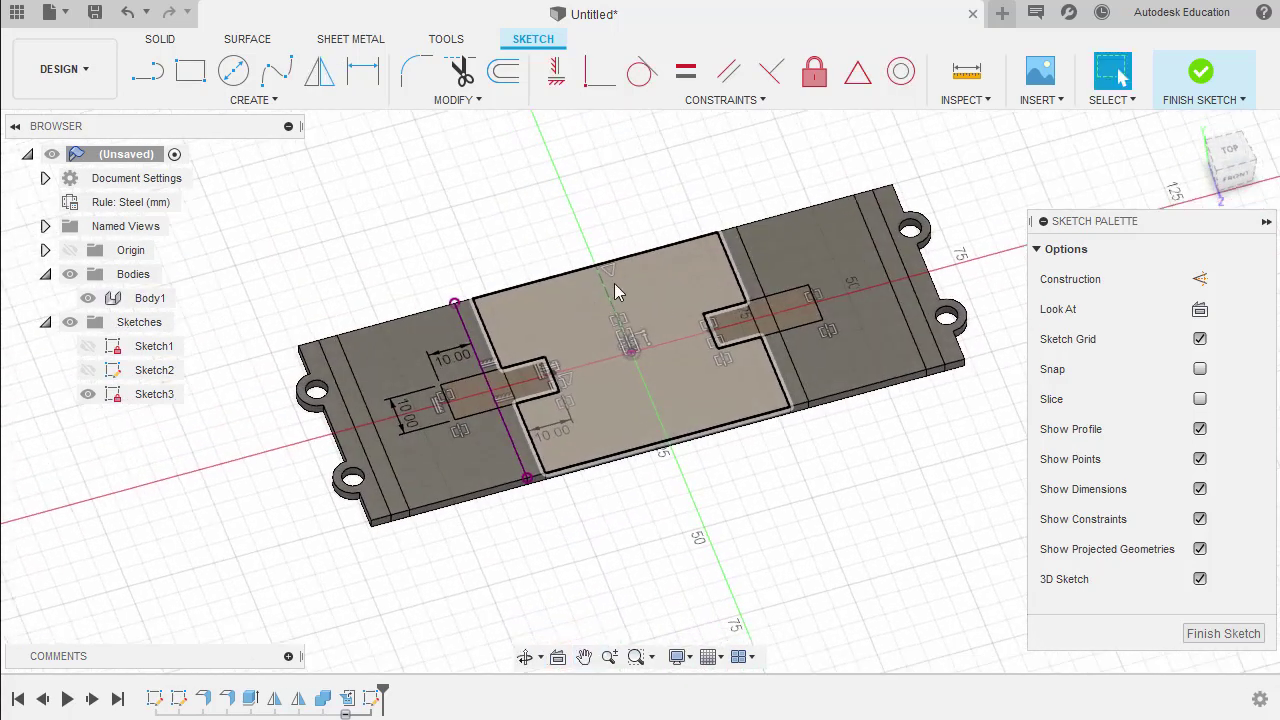
key("e")
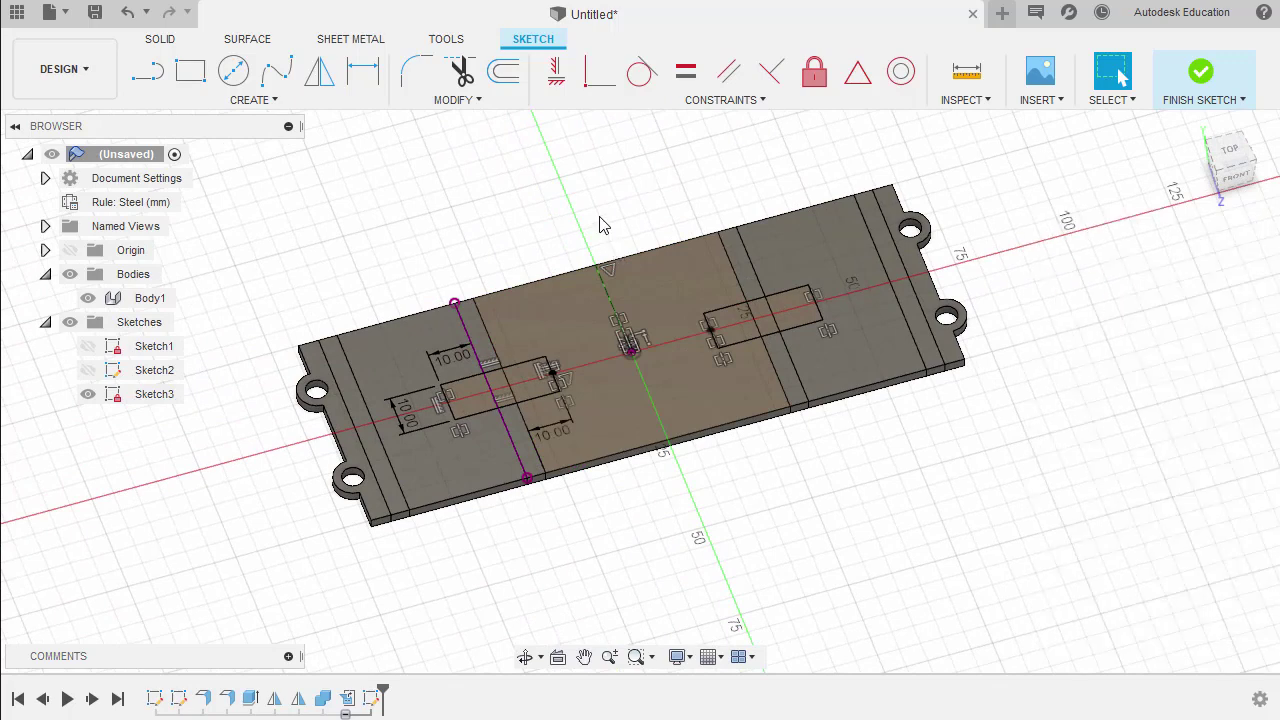
scroll(579, 300, "up", 4)
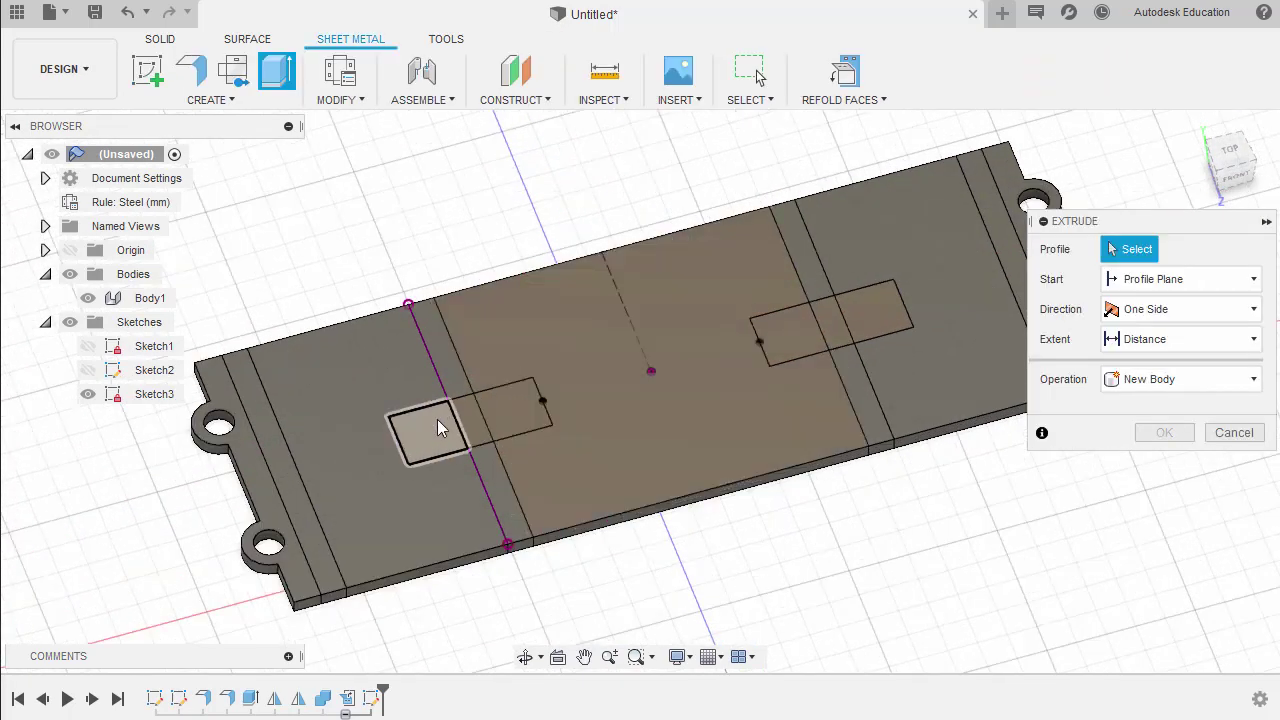
left_click(437, 419)
left_click(477, 409)
left_click(515, 408)
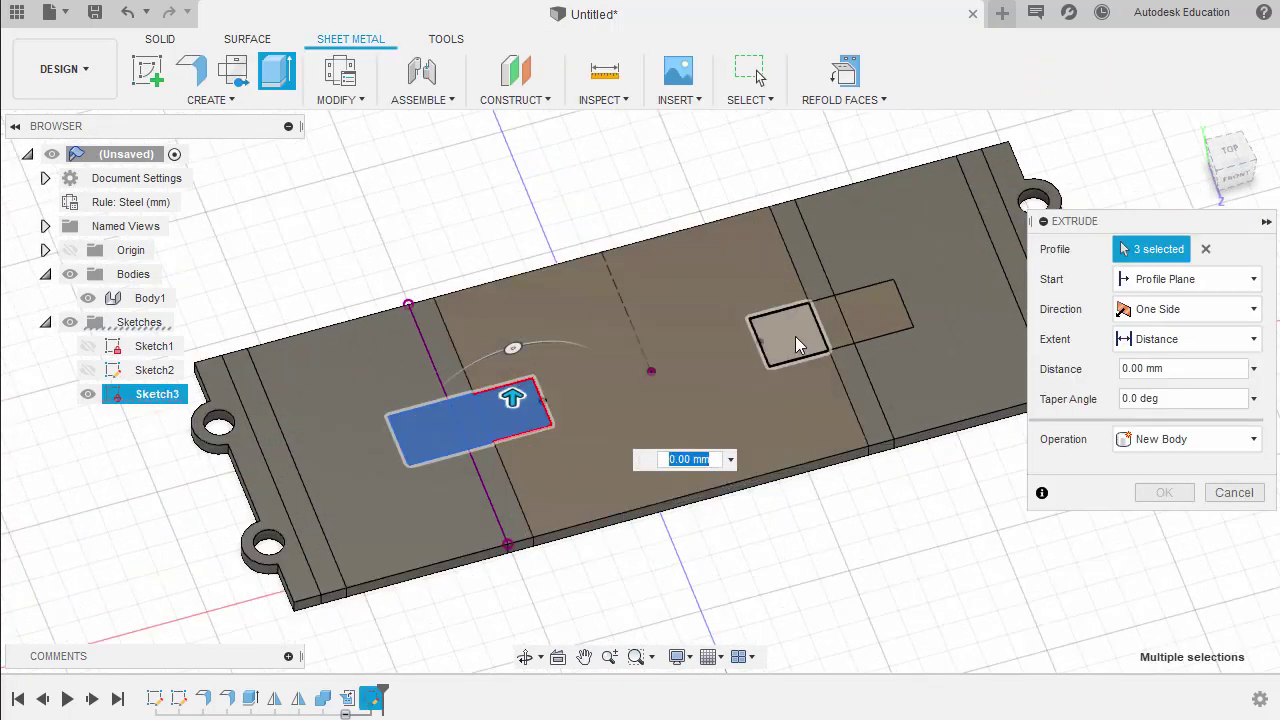
left_click(795, 336)
mouse_move(779, 356)
middle_mouse_down("shift")
mouse_move(766, 277)
mouse_move(766, 305)
mouse_move(839, 352)
middle_mouse_up("shift")
left_click(841, 352)
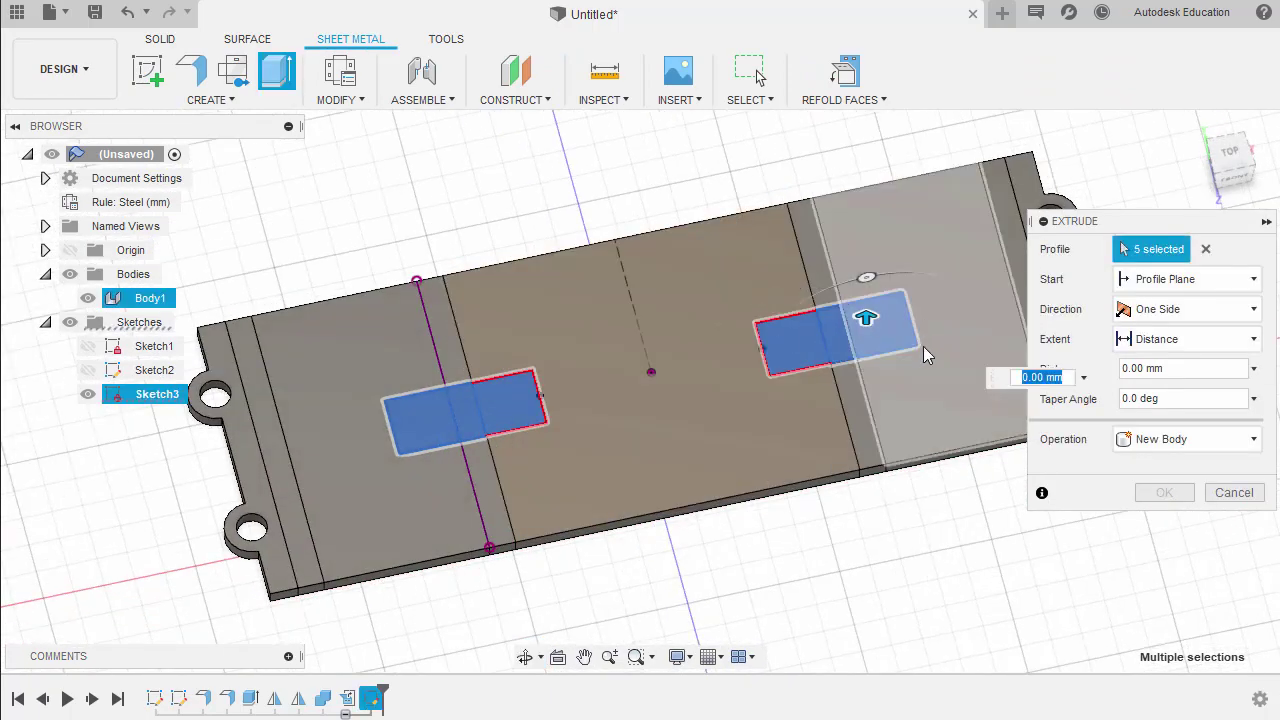
- Cut both rectangles through the plate, using the To Object extent ending at the underside of the central face
middle_click_drag(923, 346, 868, 322, "shift")
left_click_drag(868, 322, 860, 486)
middle_click_drag(860, 486, 995, 418, "shift")
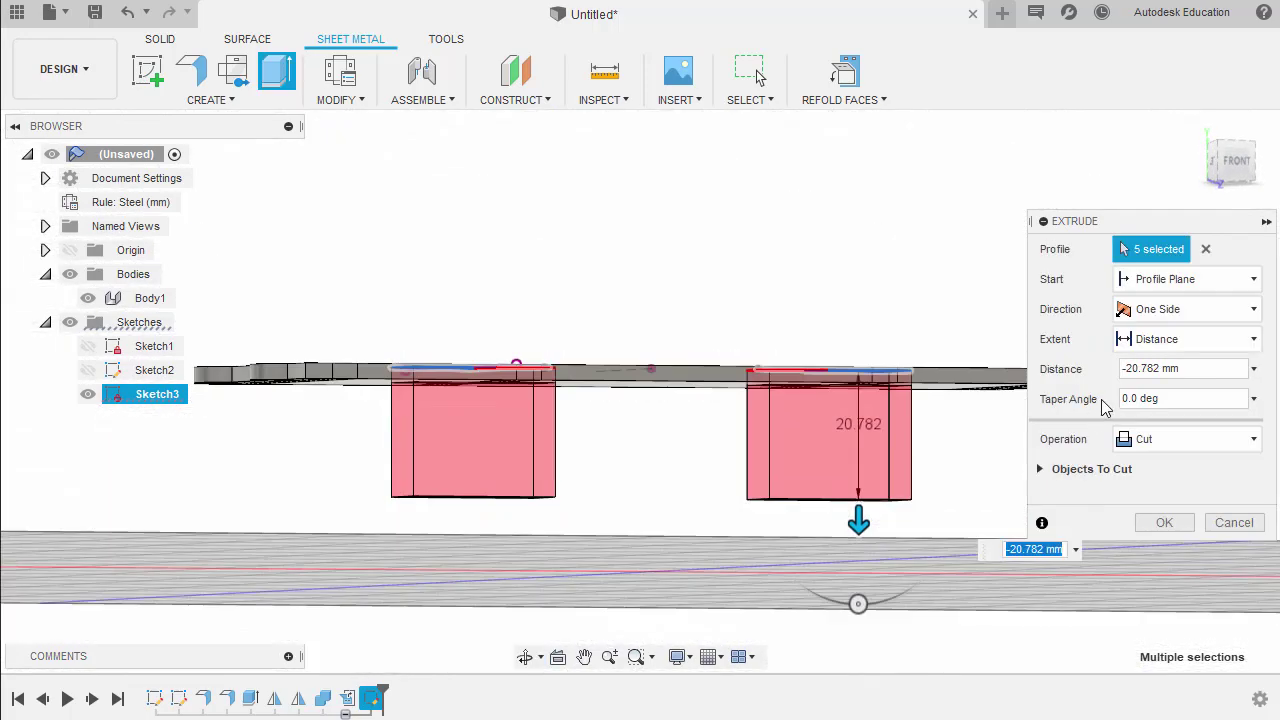
left_click(1130, 342)
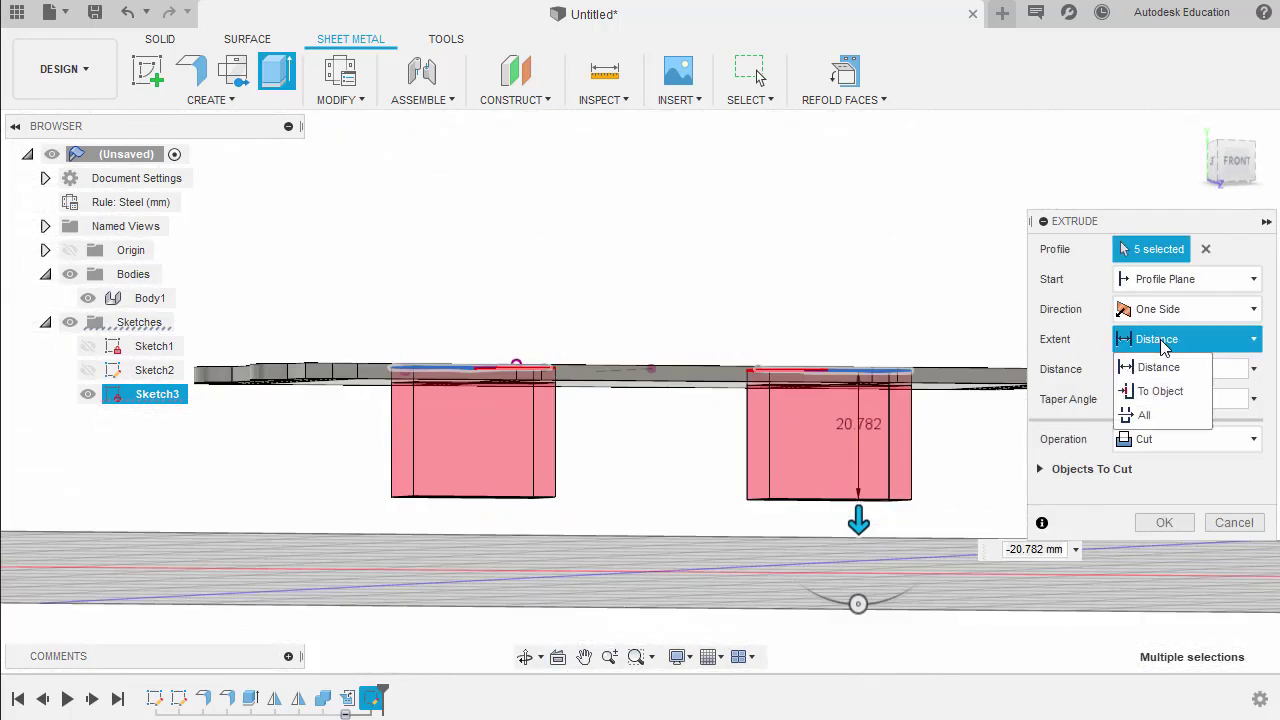
left_click(1140, 388)
middle_click_drag(660, 398, 820, 312, "shift")
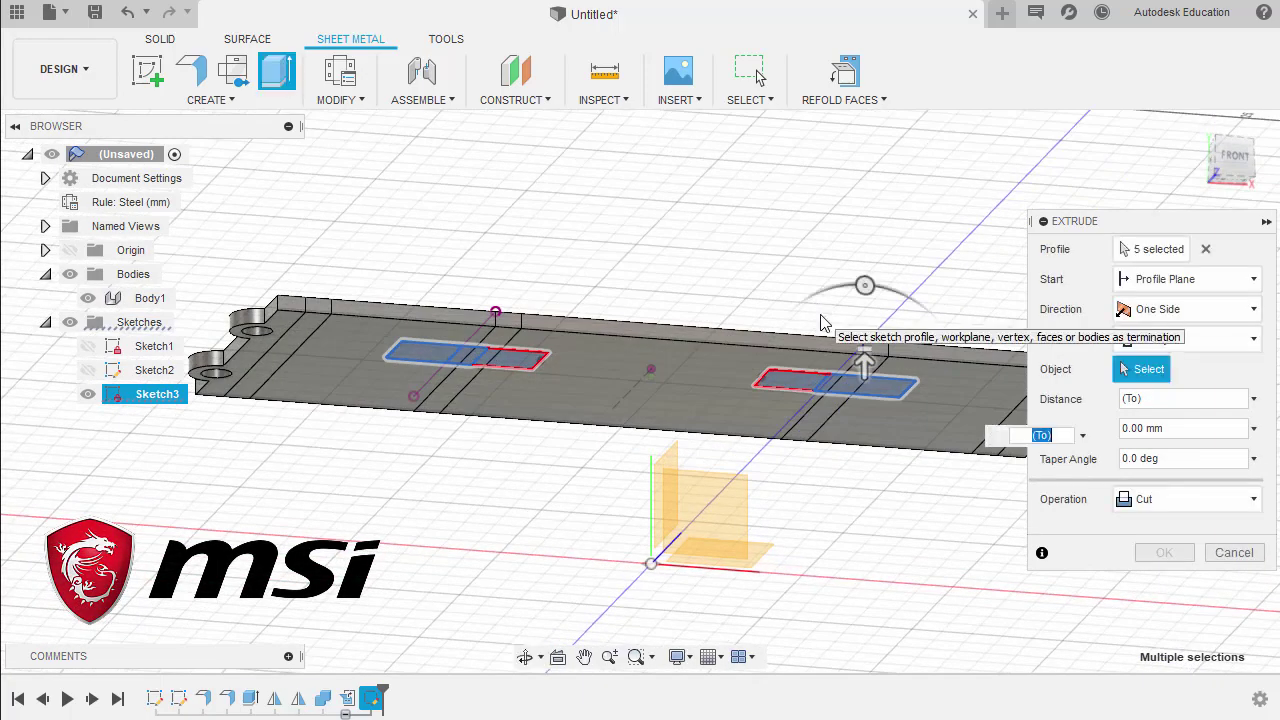
left_click(696, 376)
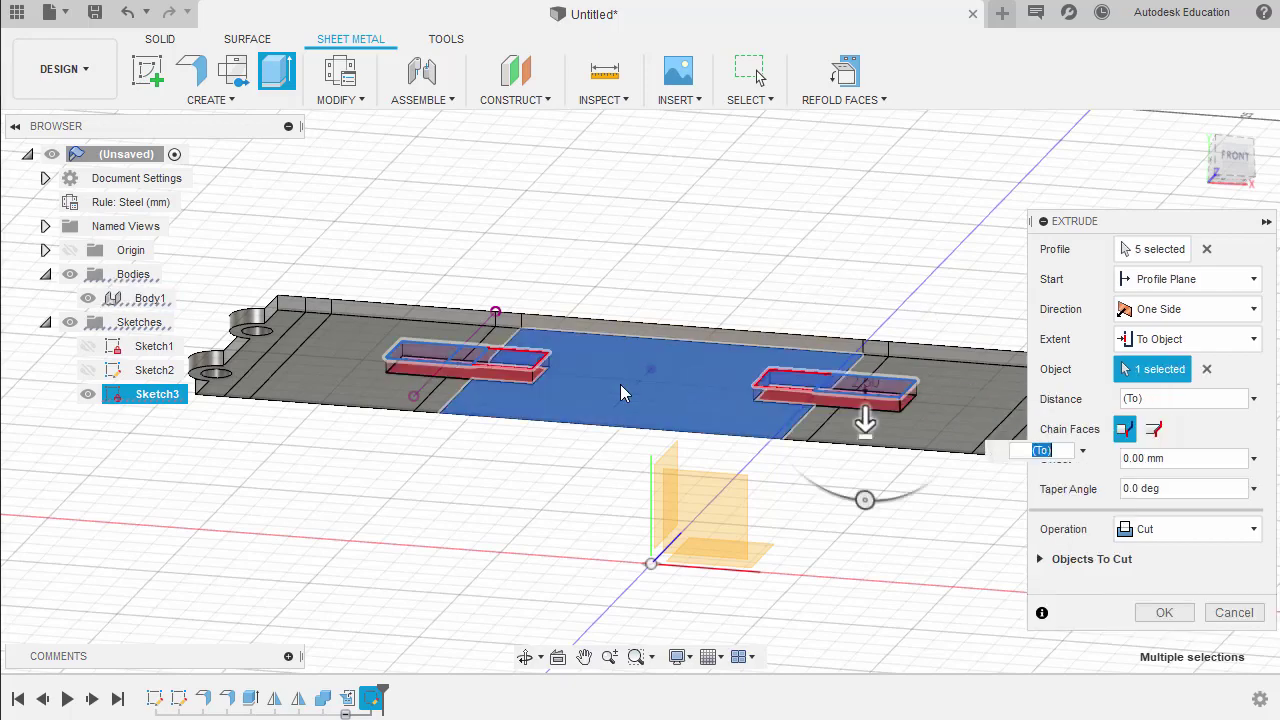
middle_click_drag(620, 384, 676, 476, "shift")
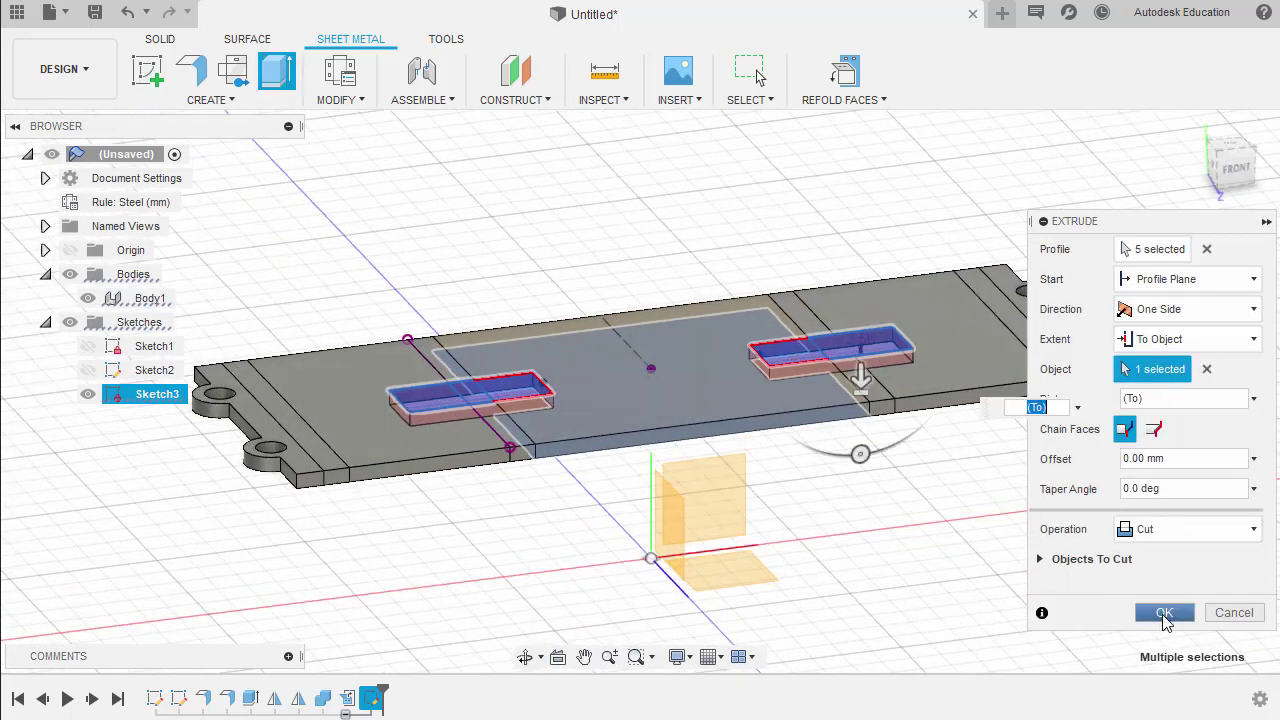
left_click(1164, 614)
- Refold the faces of the unfolded bracket body
left_click(1195, 127)
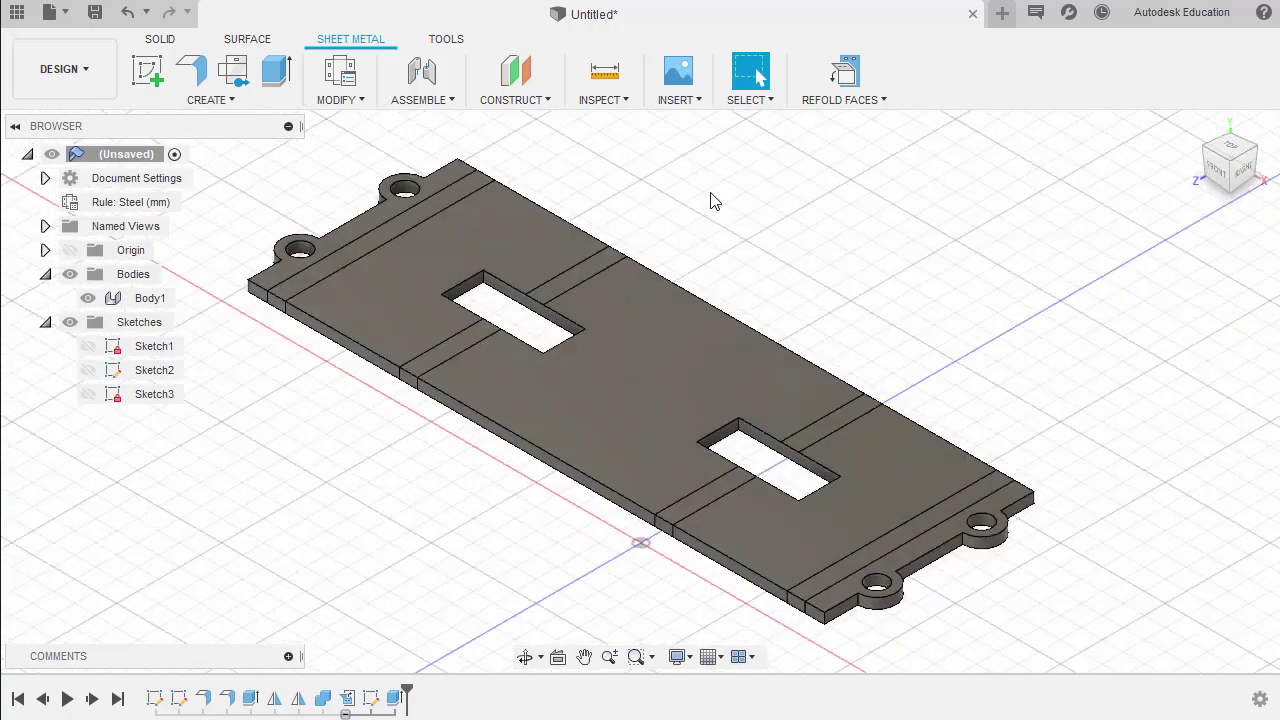
left_click(846, 74)
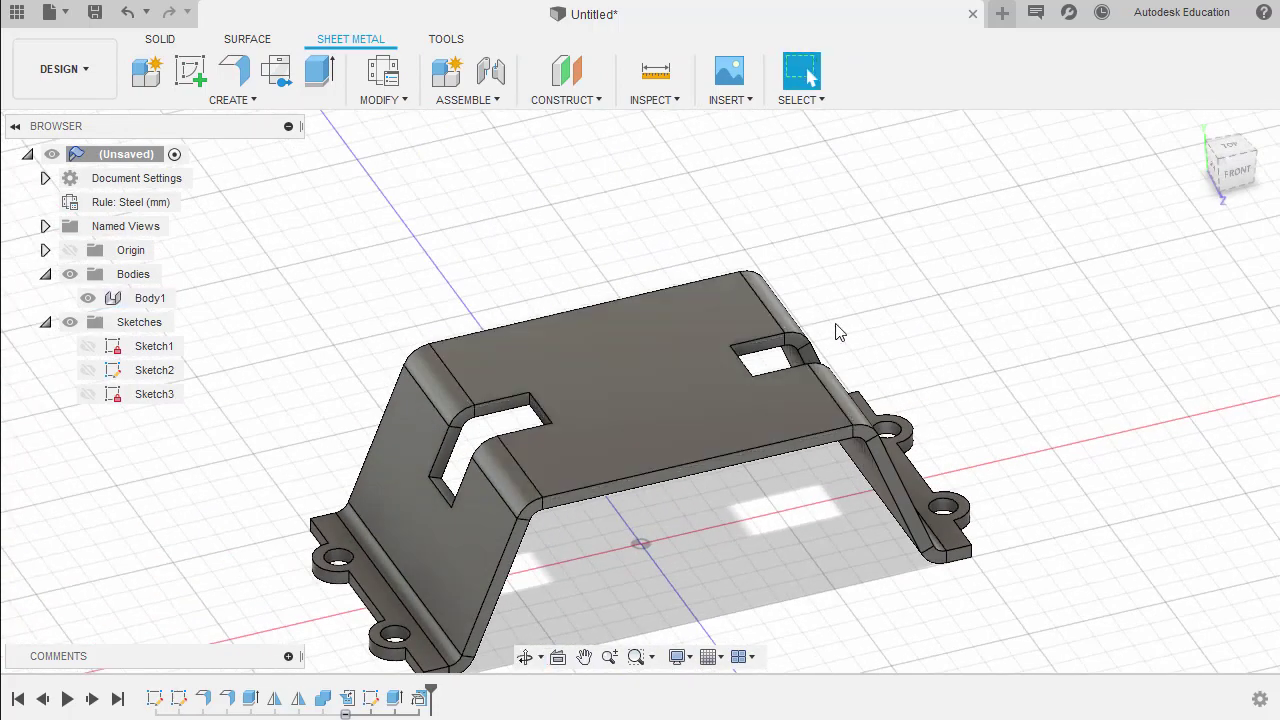
left_click(1192, 128)
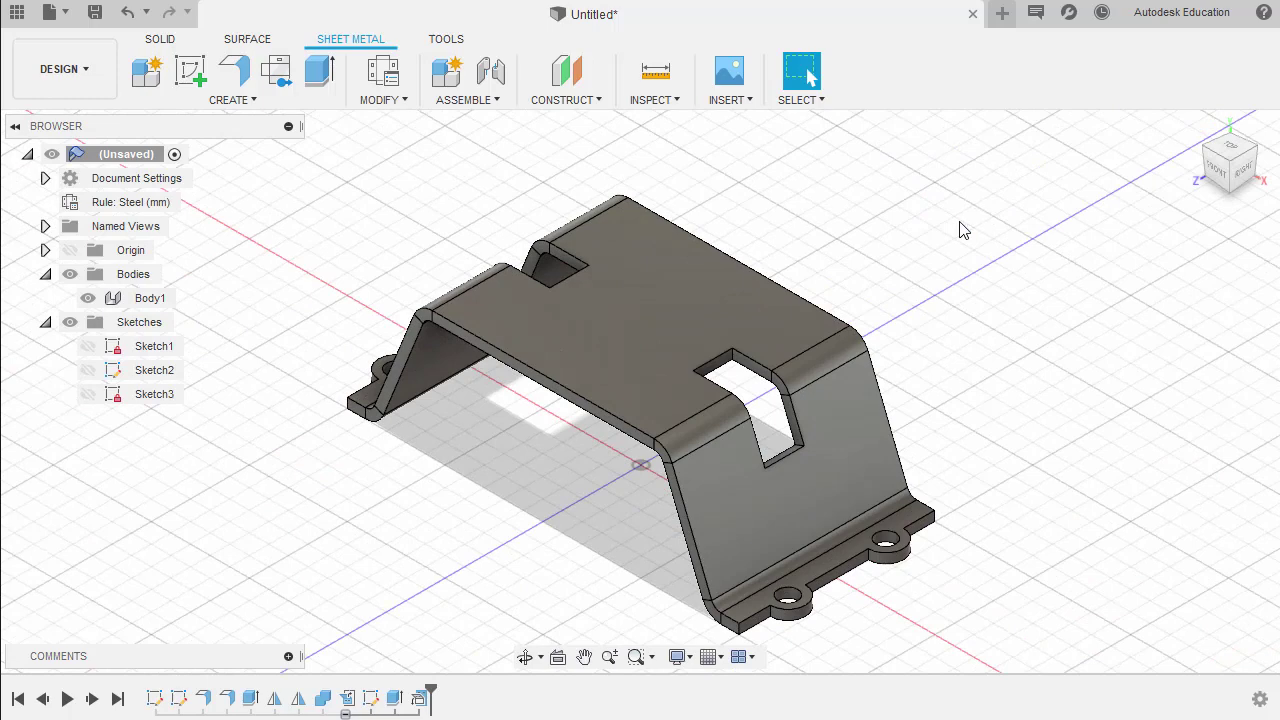
- Start a constant-radius fillet and select the four corner edges of the first slot
key("f")
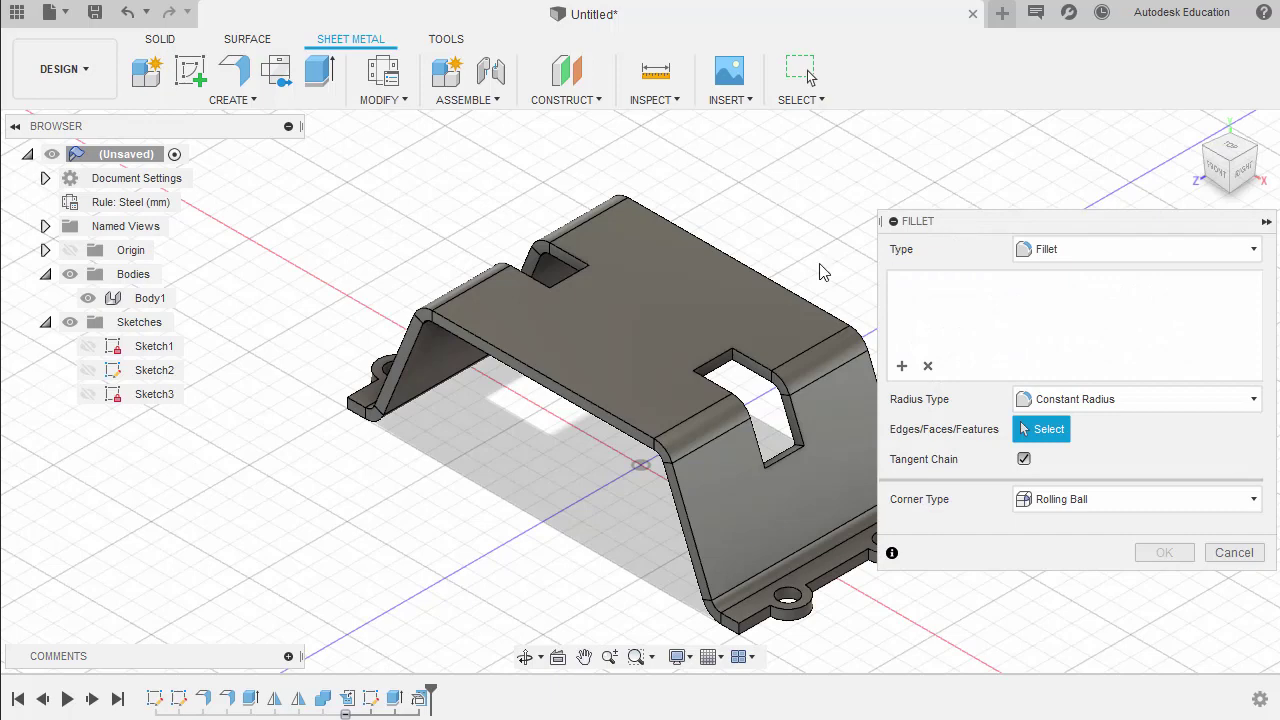
scroll(734, 220, "up", 3)
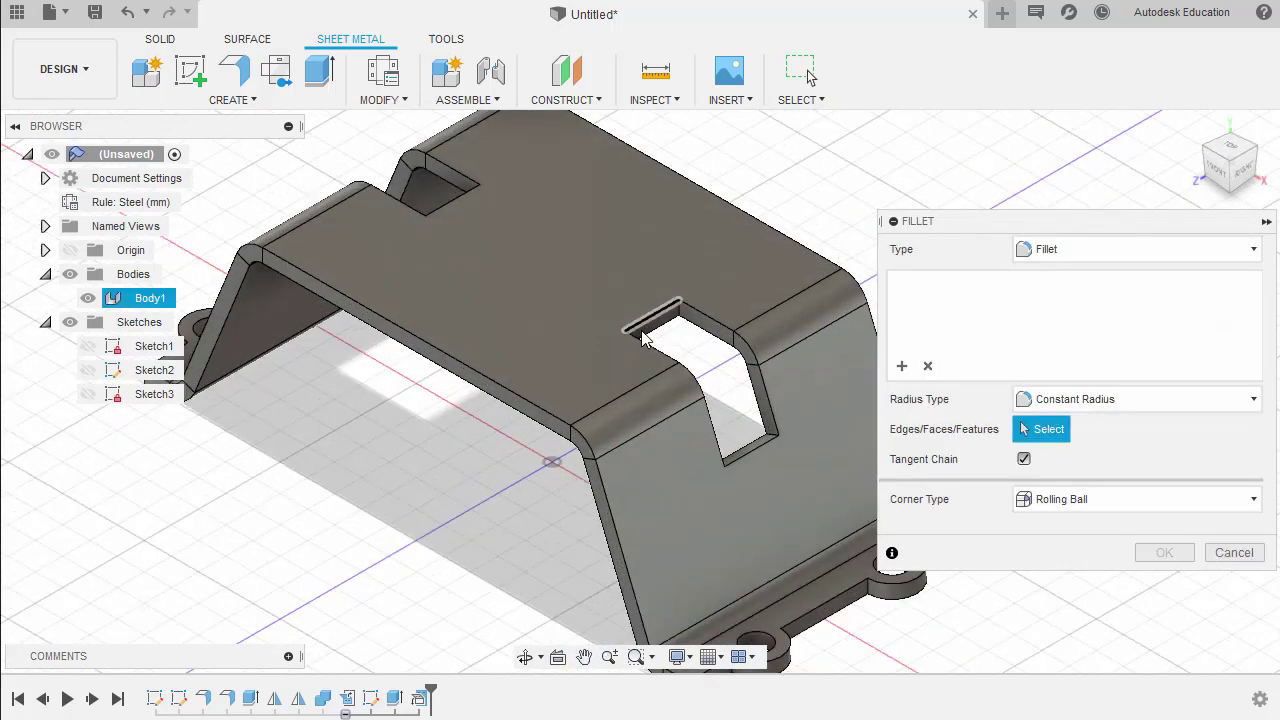
scroll(643, 340, "up", 2)
left_click(685, 285)
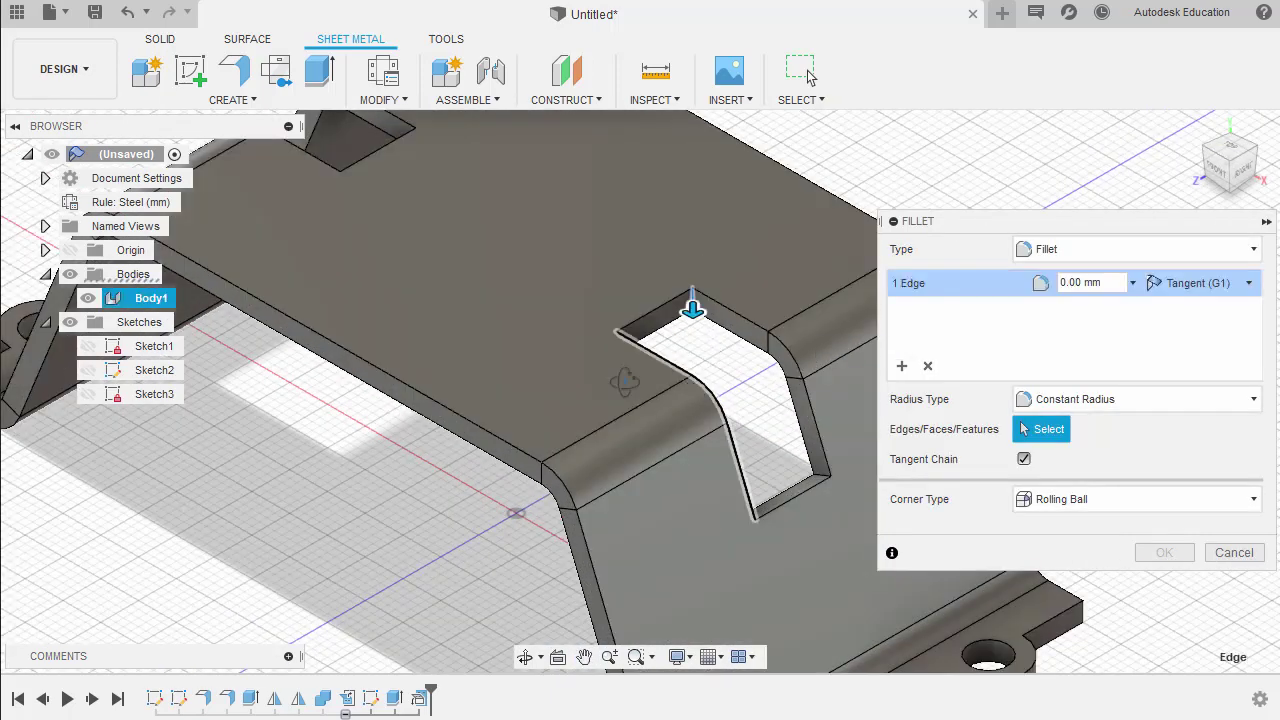
middle_click_drag(700, 330, 729, 360, "shift")
left_click(720, 309)
middle_click_drag(760, 409, 543, 314, "shift")
left_click(572, 362)
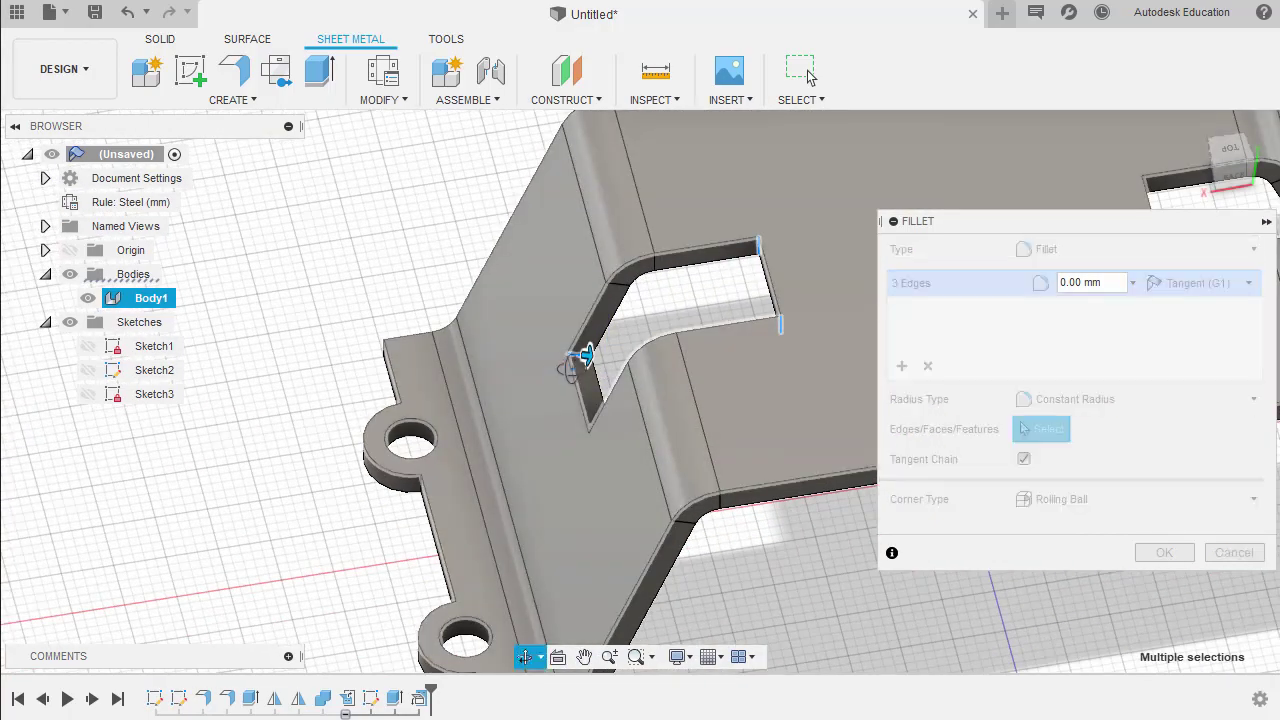
middle_click_drag(567, 368, 357, 451, "shift")
left_click(666, 338)
- Add the outer corner edges and mounting-tab junction edges of the adjoining flange to the fillet selection
left_click(477, 516)
middle_click_drag(720, 534, 595, 515)
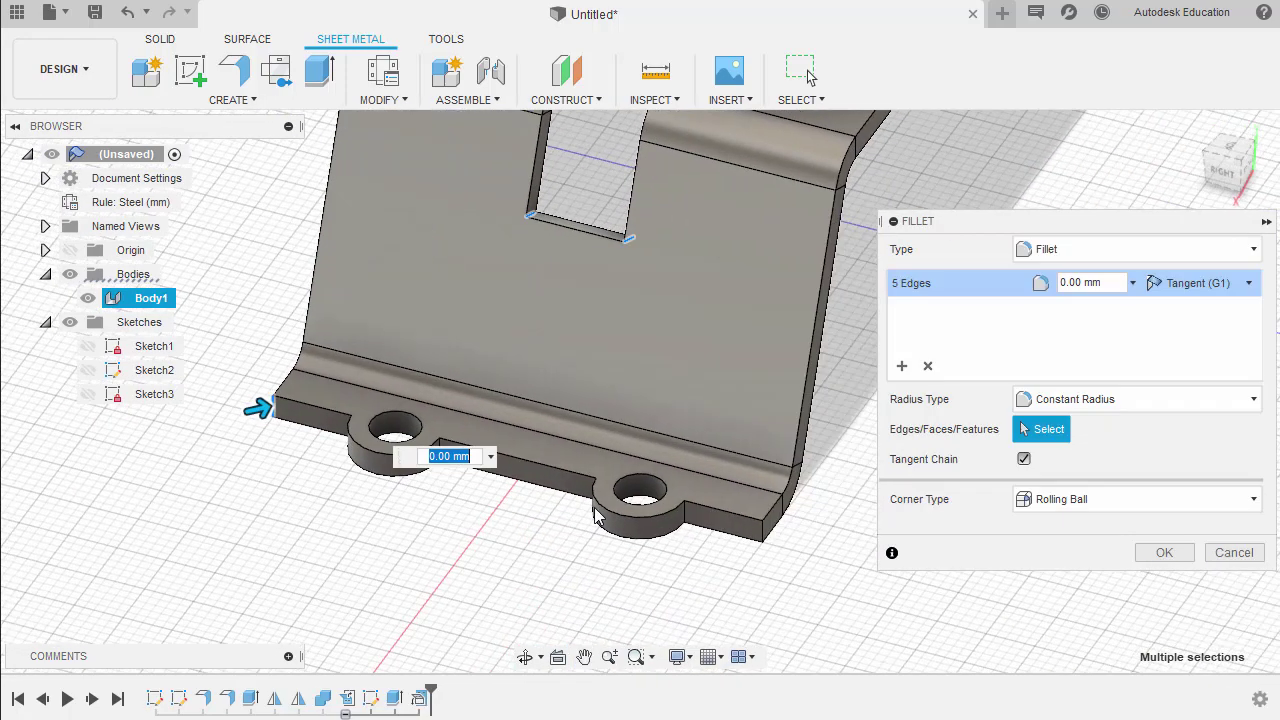
left_click(786, 566)
middle_click_drag(786, 566, 310, 465, "shift")
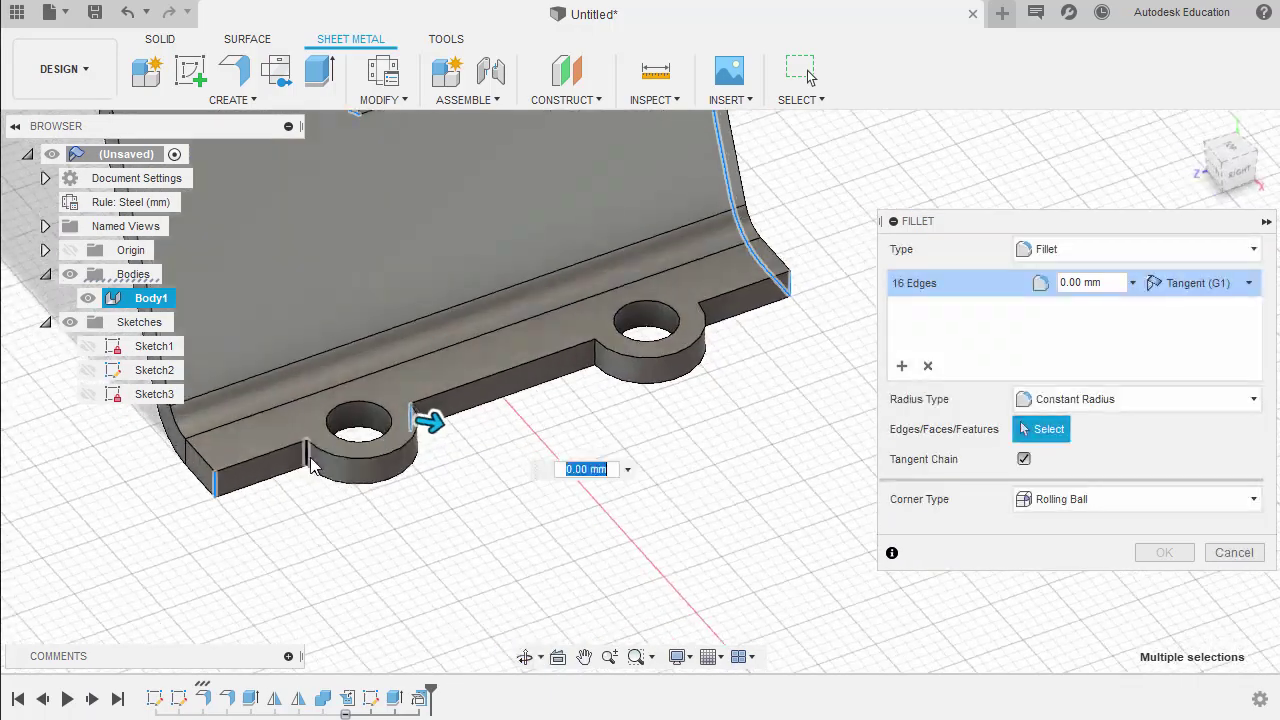
left_click(570, 381)
middle_click_drag(570, 381, 608, 277, "shift")
- Add the corner edges of the second slot to the fillet selection
scroll(560, 318, "up", 5)
left_click(560, 318)
scroll(530, 305, "down", 2)
left_click(608, 277)
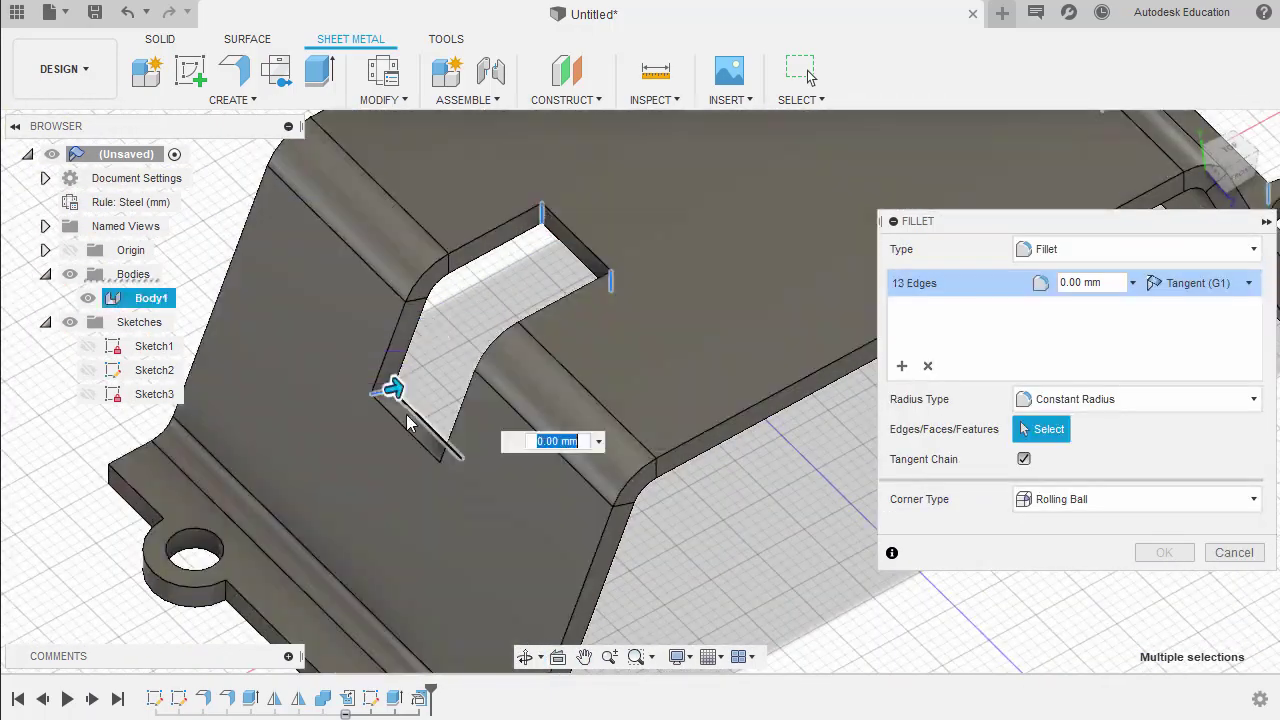
scroll(503, 358, "up", 3)
left_click(500, 358)
- Add the outer corner and mounting-tab junction edges of the opposite flange to the fillet selection
scroll(551, 551, "down", 2)
left_click(551, 551)
left_click(623, 486)
scroll(694, 394, "down", 2)
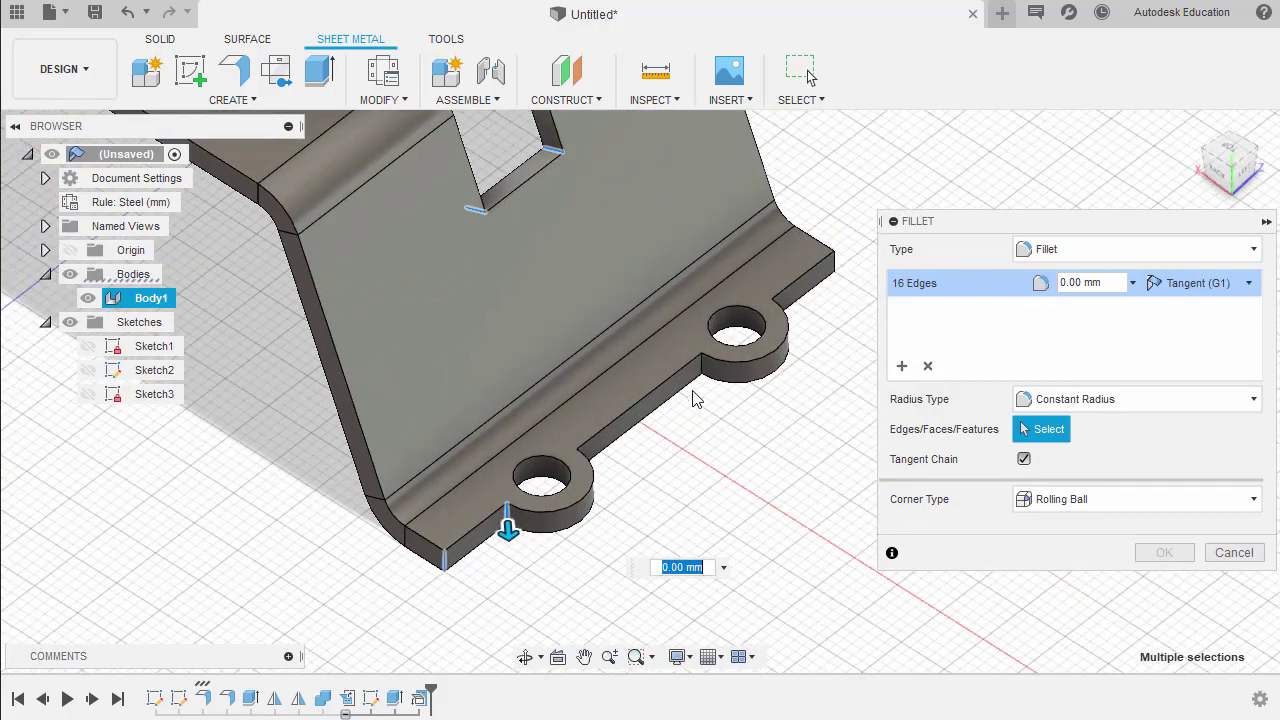
scroll(694, 394, "up", 4)
left_click(565, 333)
scroll(720, 520, "down", 2)
scroll(714, 523, "down", 3)
left_click(557, 514)
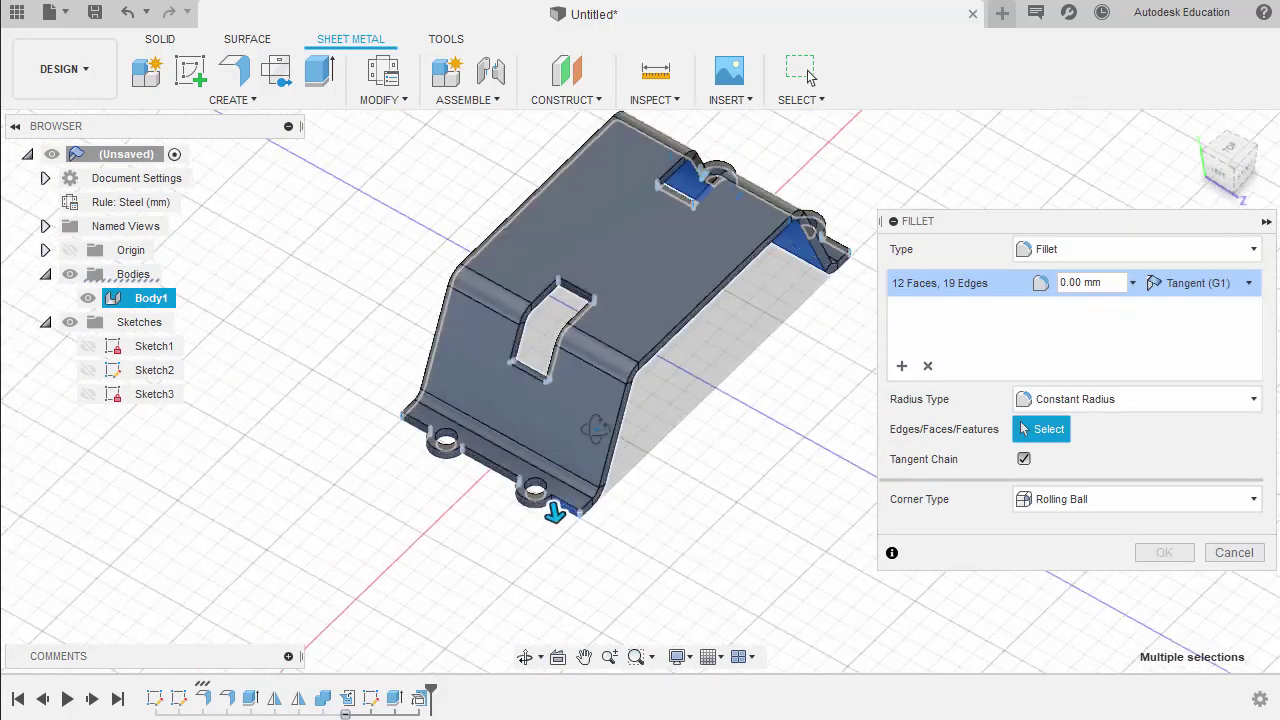
- Set the fillet radius to 2 mm, remove the stray flange face from the selection and apply the fillet
left_click(787, 288)
type("2")
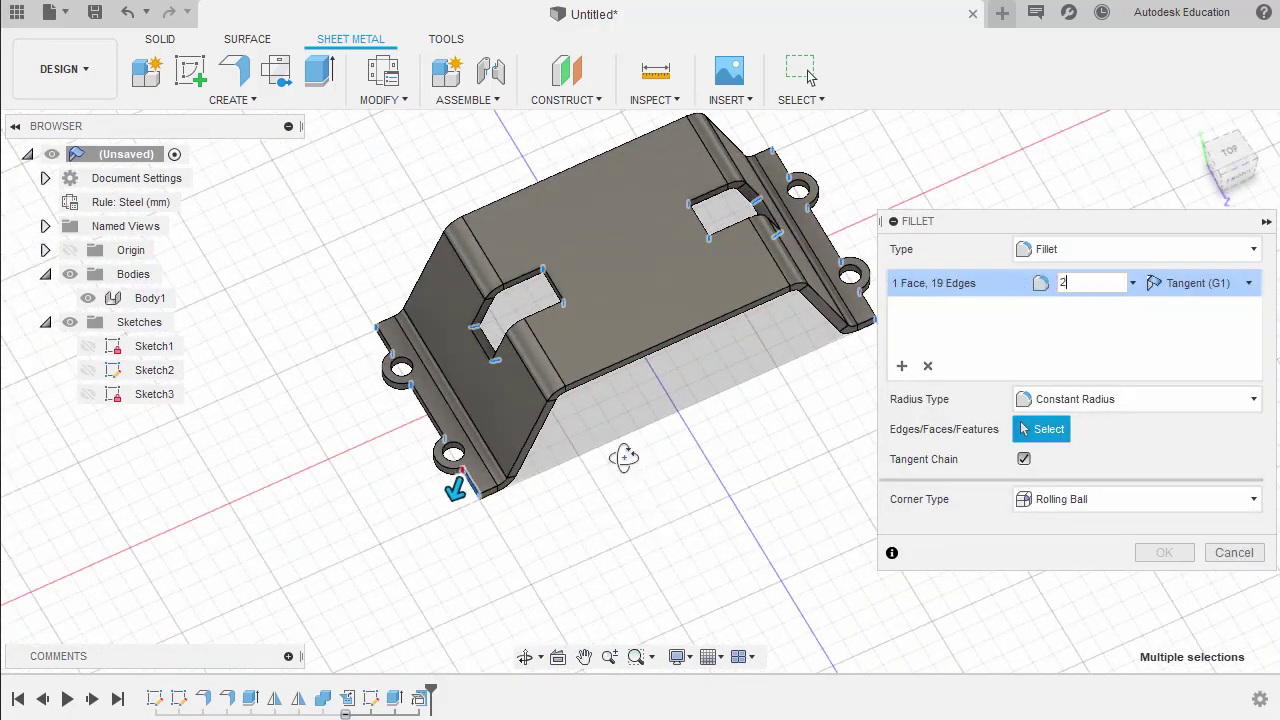
middle_click_drag(623, 451, 651, 429, "shift")
left_click(1120, 500)
left_click(1086, 526)
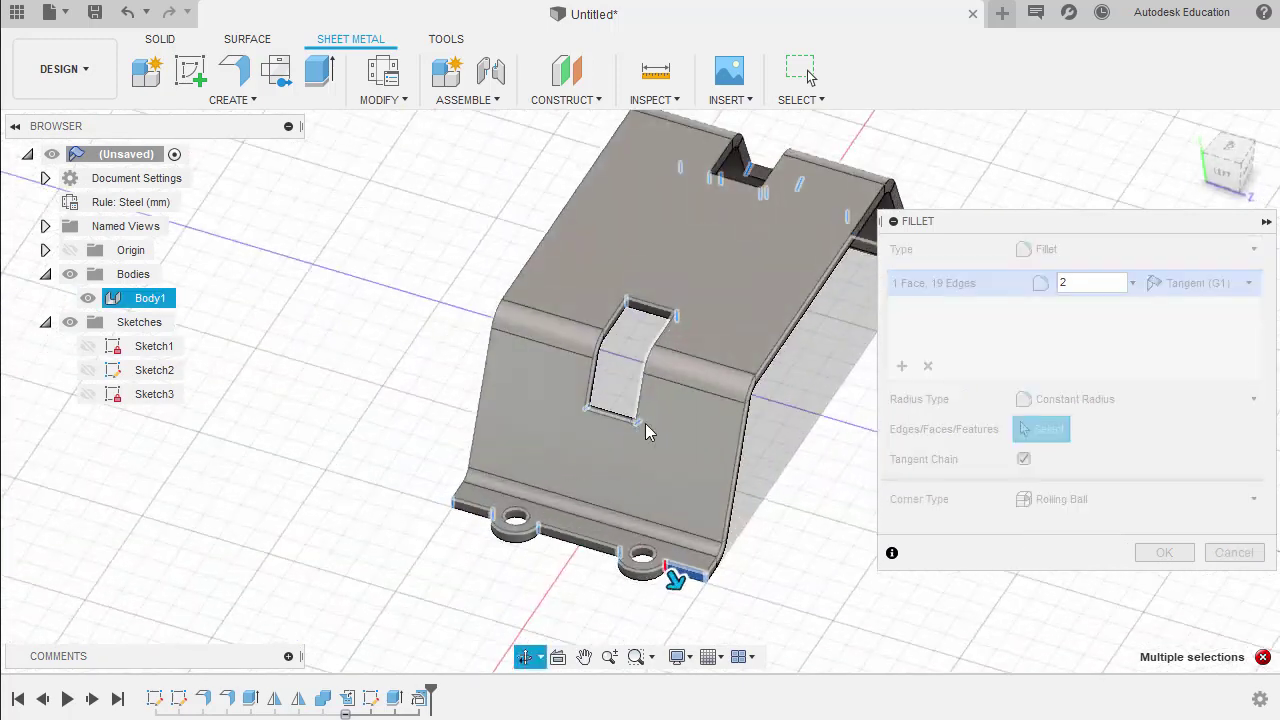
scroll(629, 586, "up", 3)
left_click(640, 590)
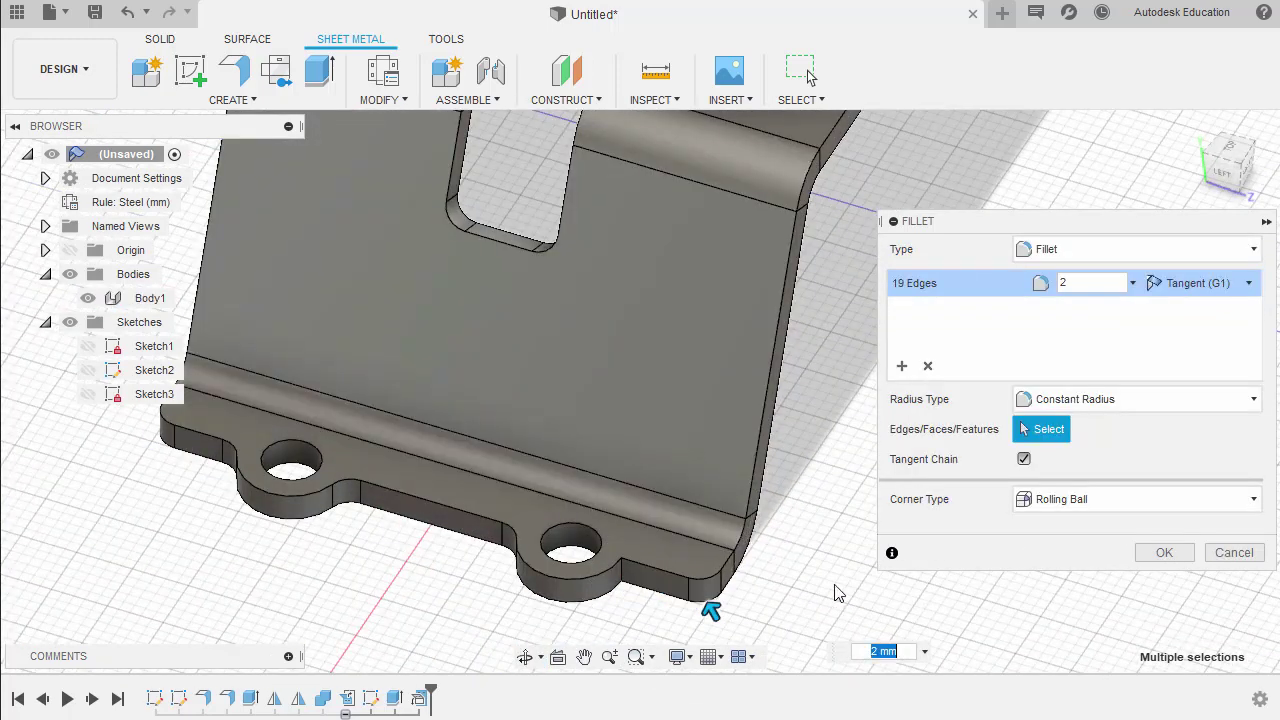
left_click(1165, 554)
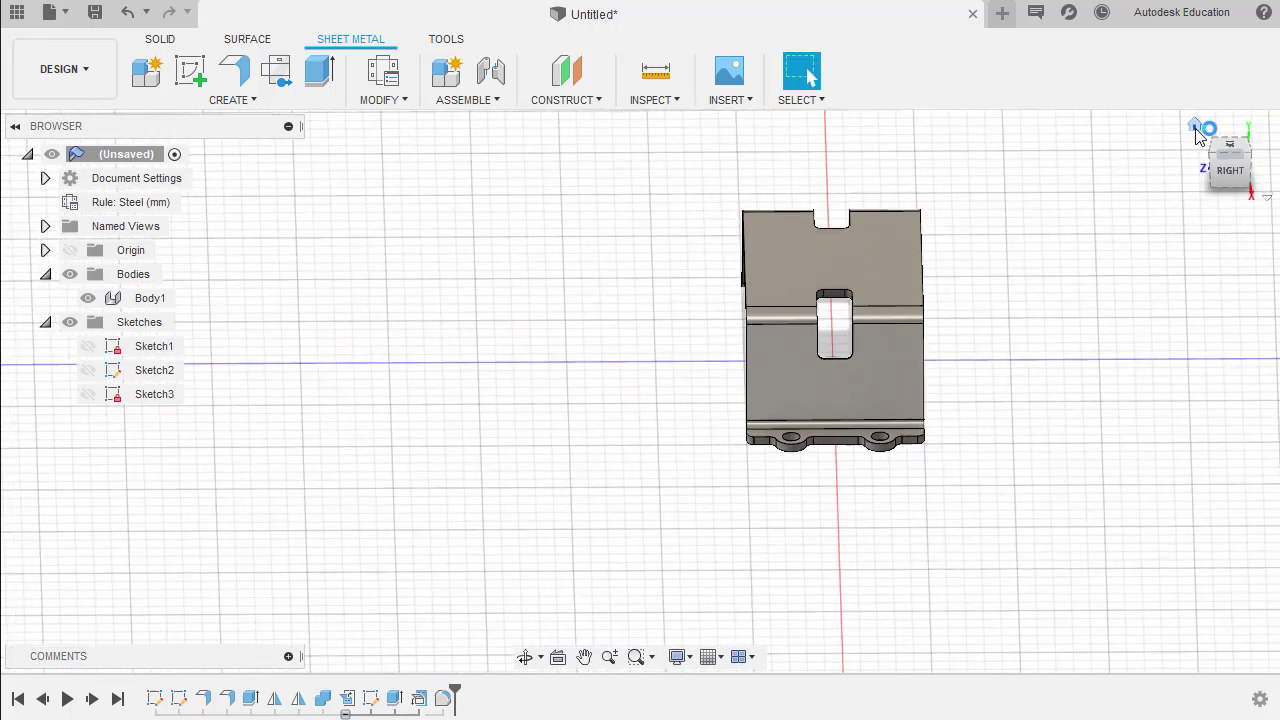
left_click(1195, 129)
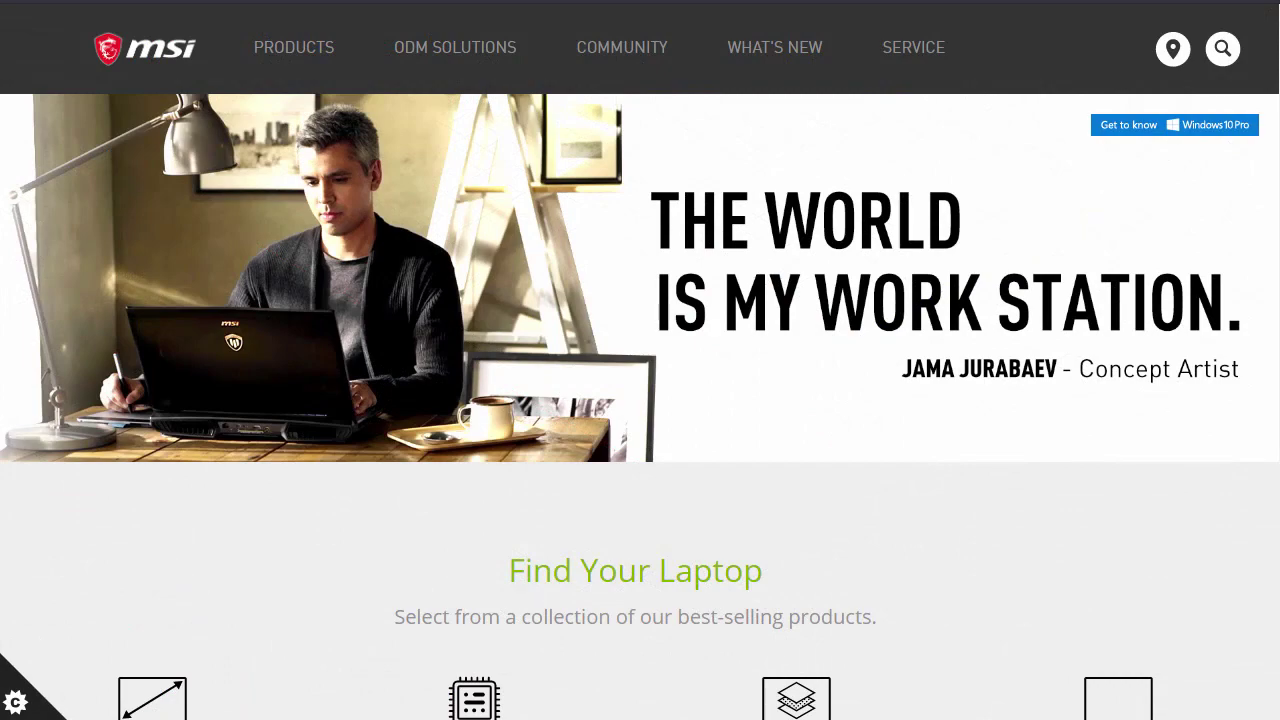
scroll(1212, 485, "down", 5)
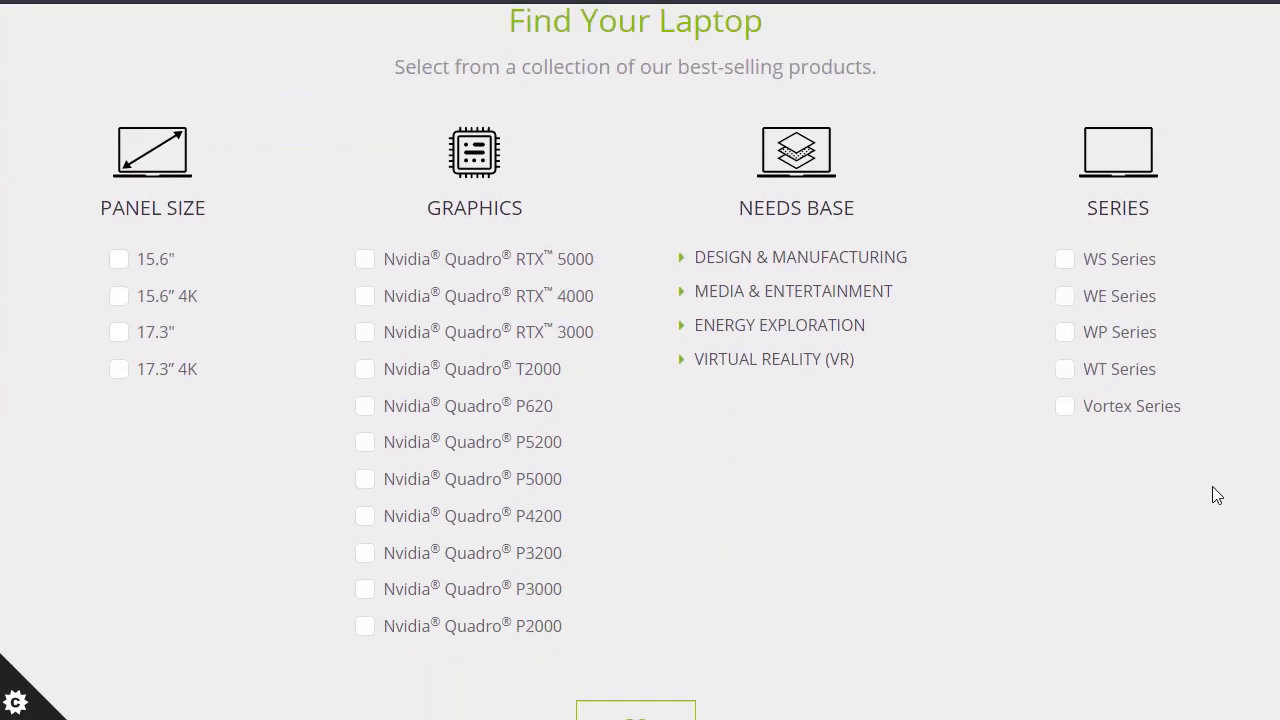
scroll(1212, 486, "down", 9)
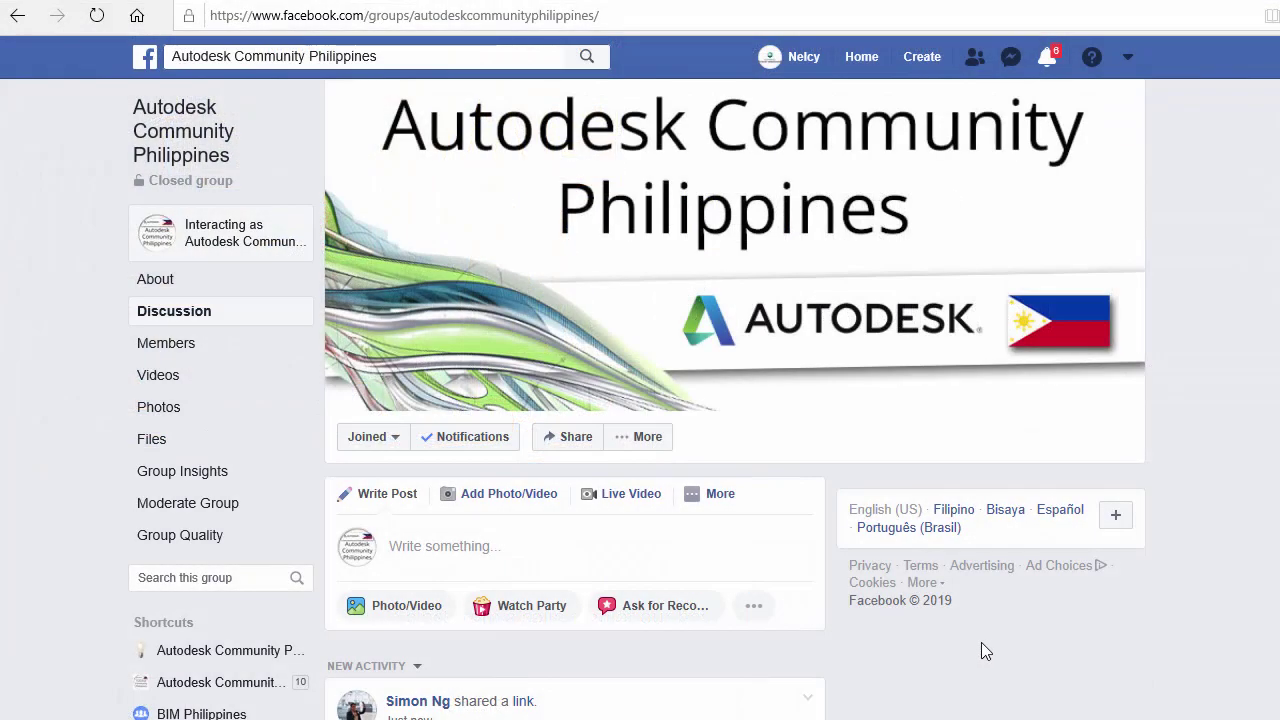
scroll(981, 645, "down", 8)
scroll(995, 585, "down", 6)
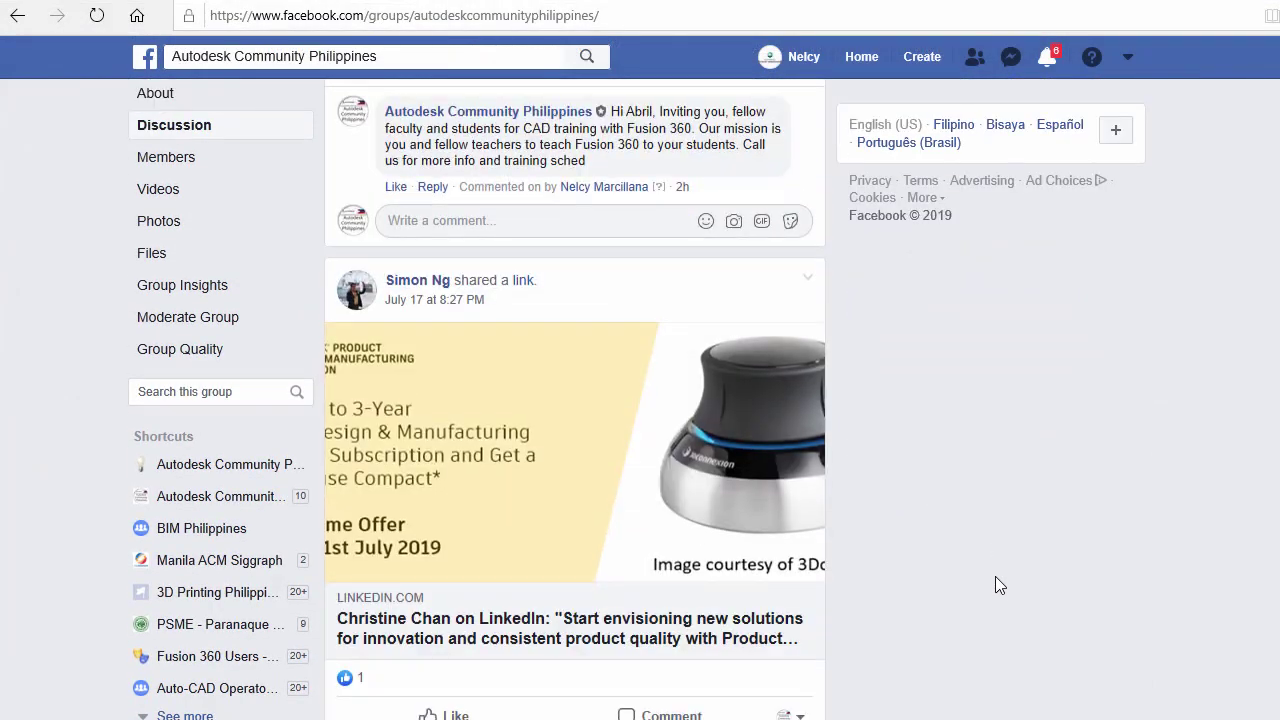